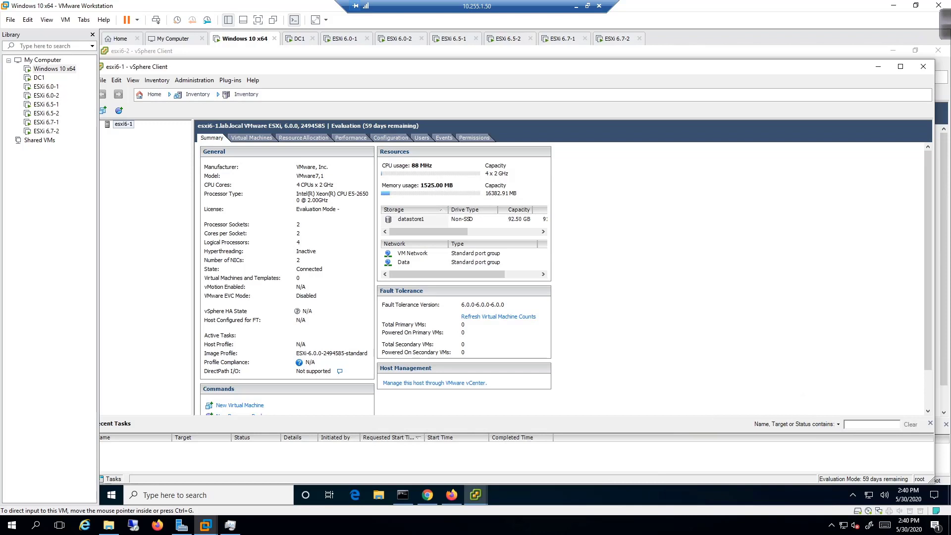
# Maximize the vSphere Client window connected to host esxi6-1 to fill the screen.
pyautogui.doubleClick(252, 67)
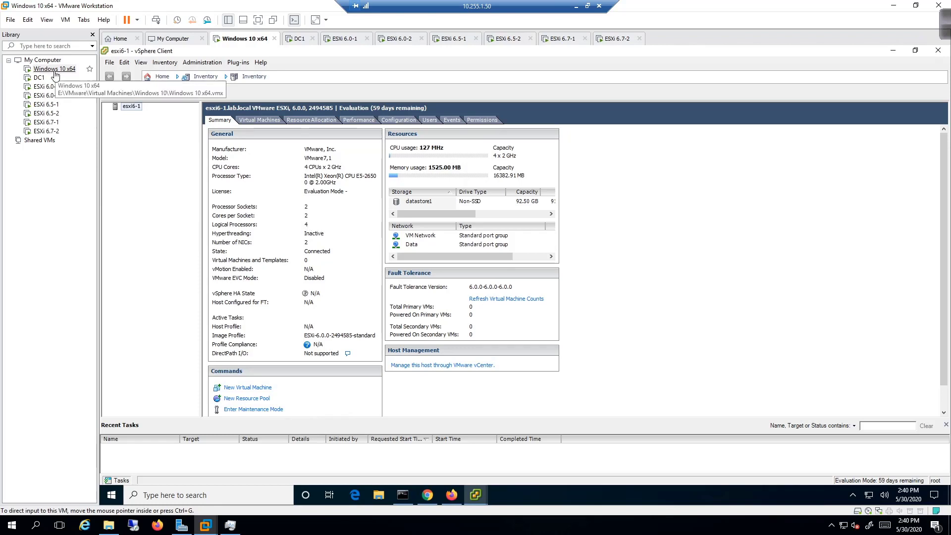
# Start a Typical new virtual machine on esxi6-1 named Win10, stored on datastore1.
pyautogui.rightClick(136, 110)
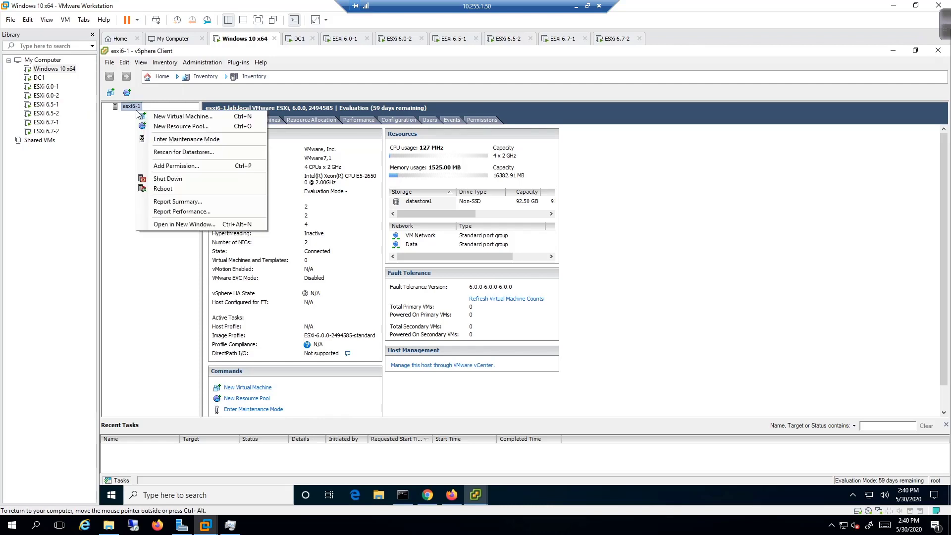
pyautogui.click(151, 119)
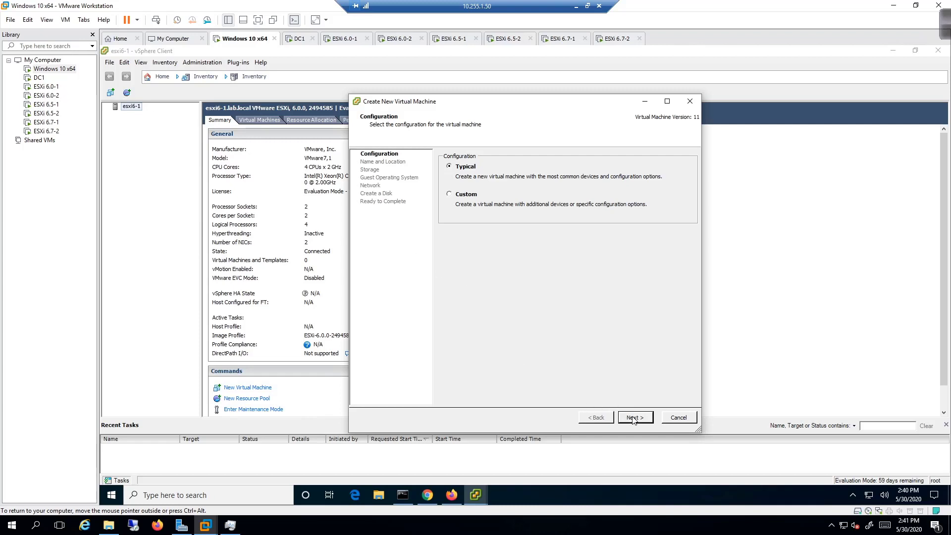
pyautogui.click(466, 195)
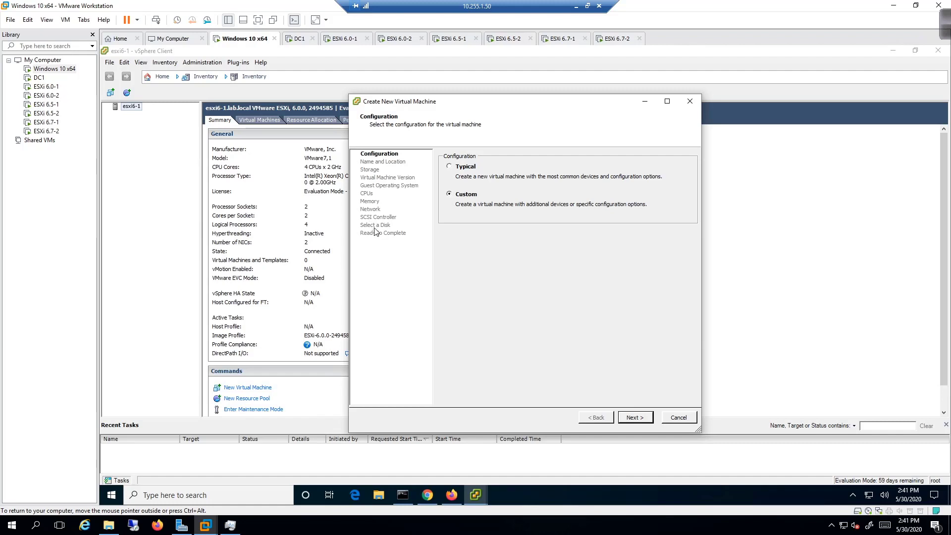
pyautogui.click(455, 168)
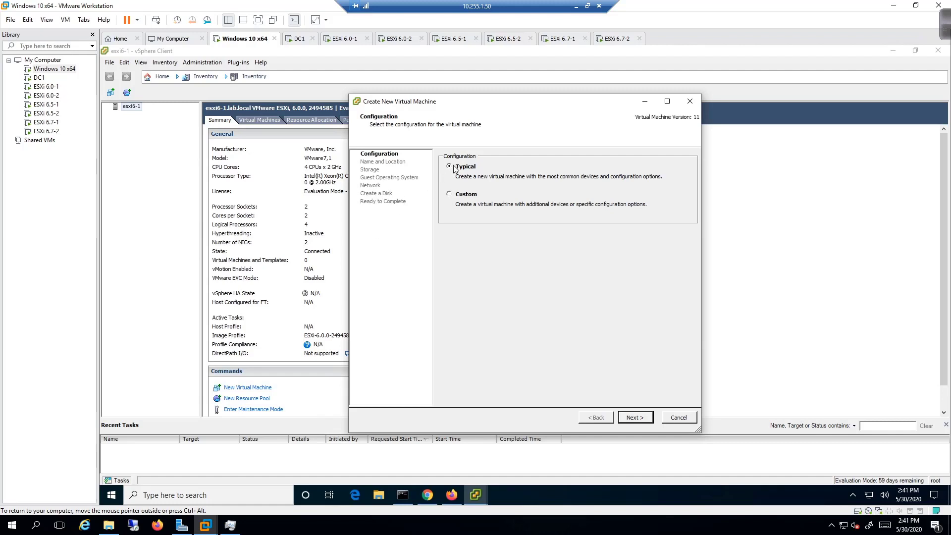
pyautogui.click(638, 420)
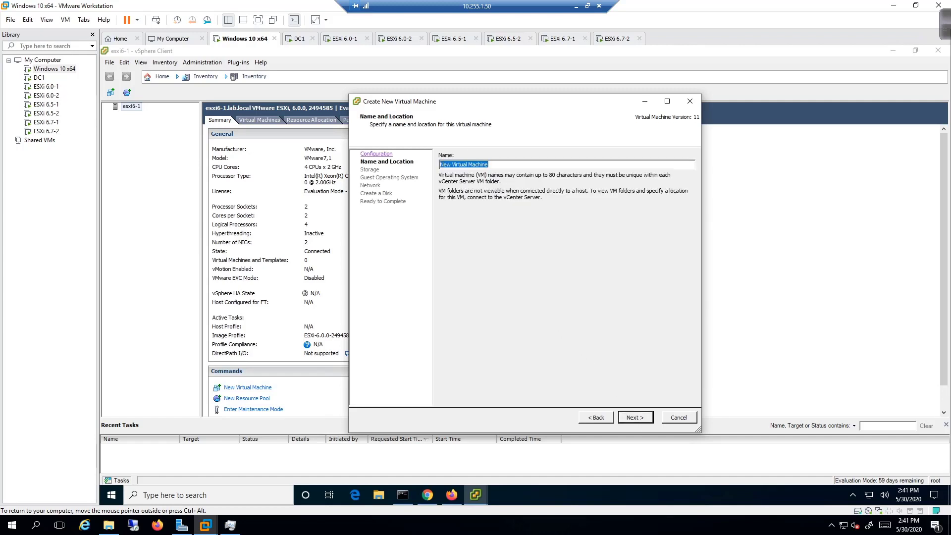
pyautogui.write('Win10')
pyautogui.click(636, 417)
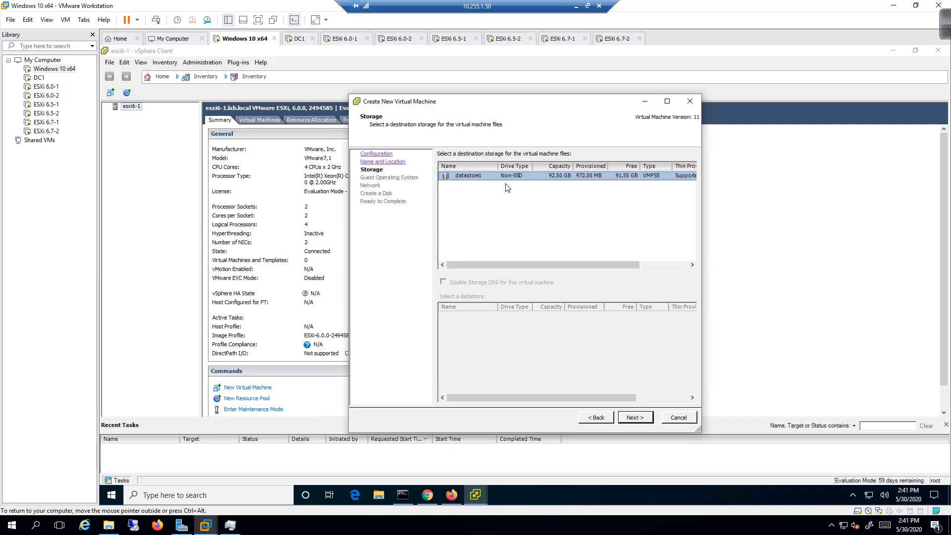
pyautogui.click(639, 421)
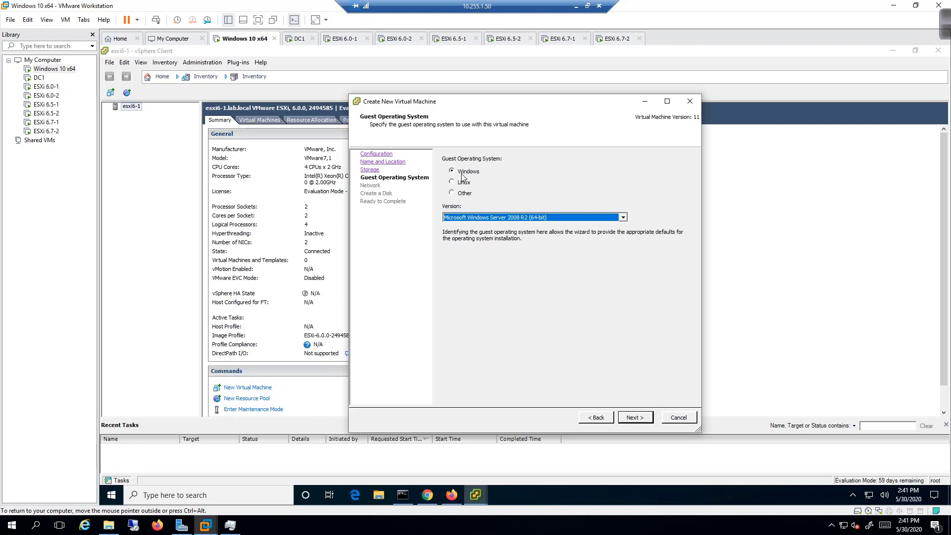
# Choose Microsoft Windows 10 (64-bit) as the guest OS version and continue to Network.
pyautogui.click(622, 218)
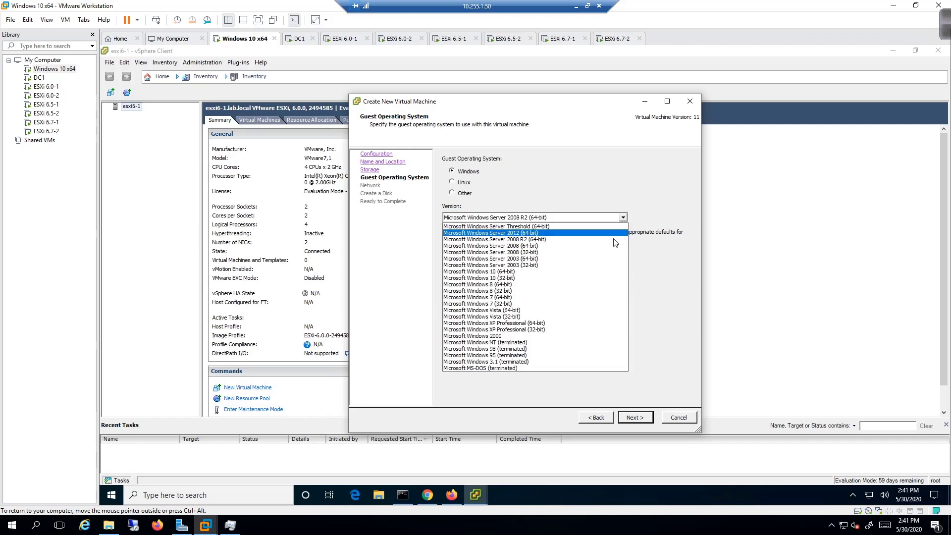
pyautogui.click(601, 272)
pyautogui.click(639, 422)
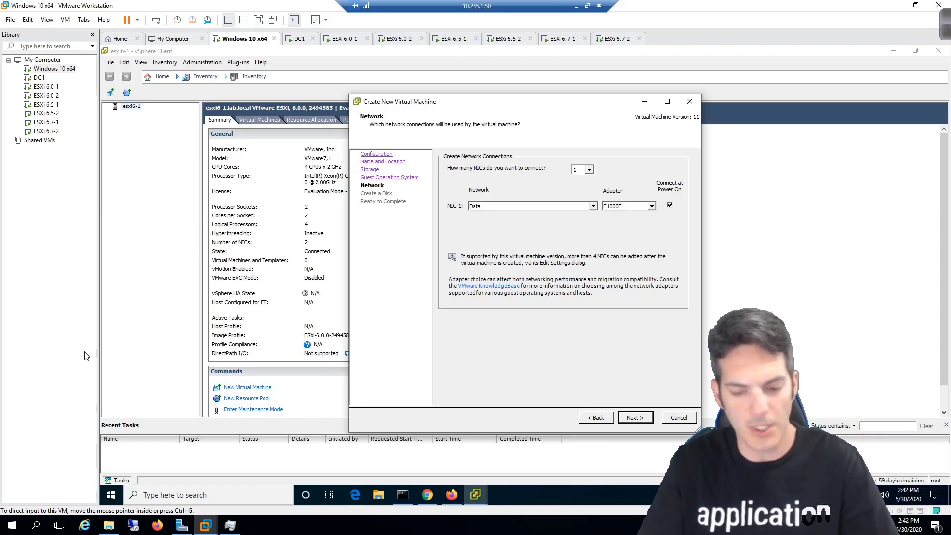
# Connect NIC 1 to VM Network and clear the default 32 GB disk size.
pyautogui.click(594, 211)
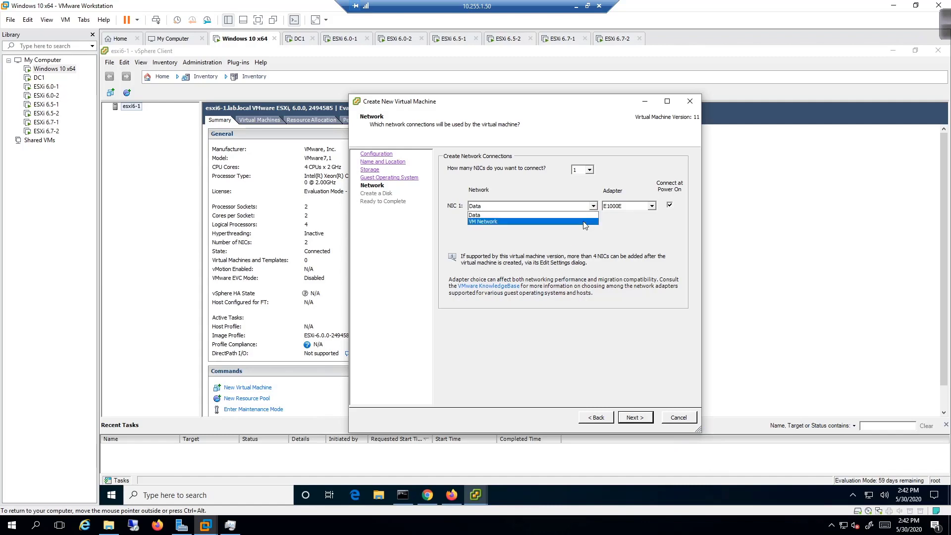
pyautogui.click(585, 222)
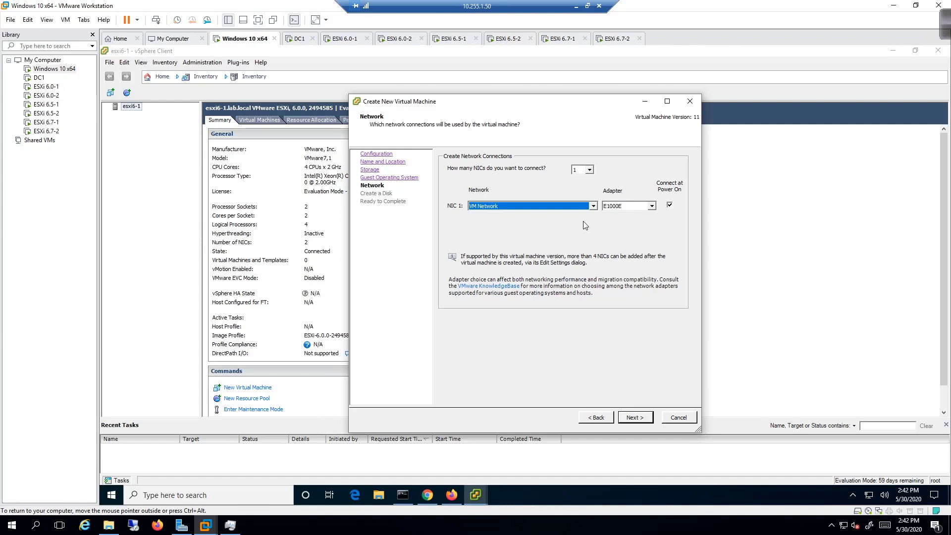
pyautogui.click(634, 417)
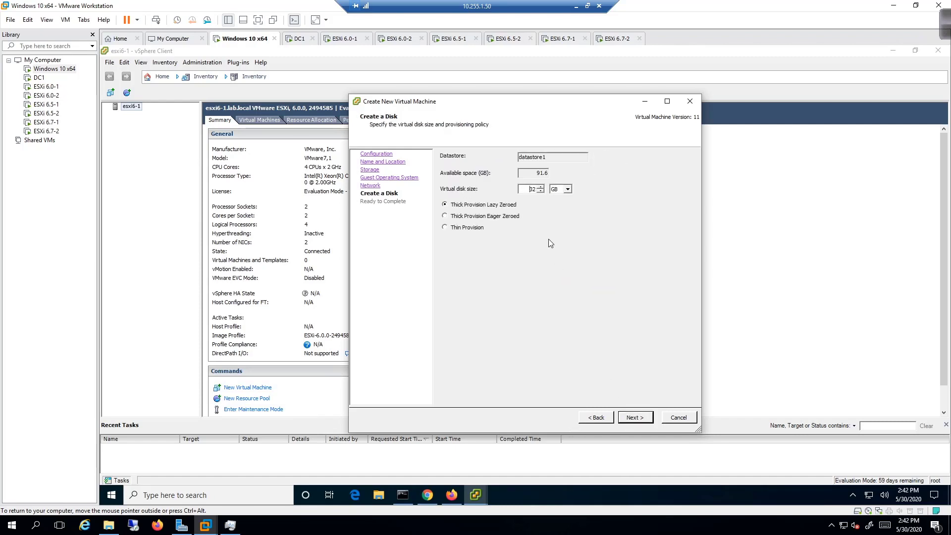
pyautogui.press('BackSpace')
pyautogui.press('BackSpace')
pyautogui.click(948, 33)
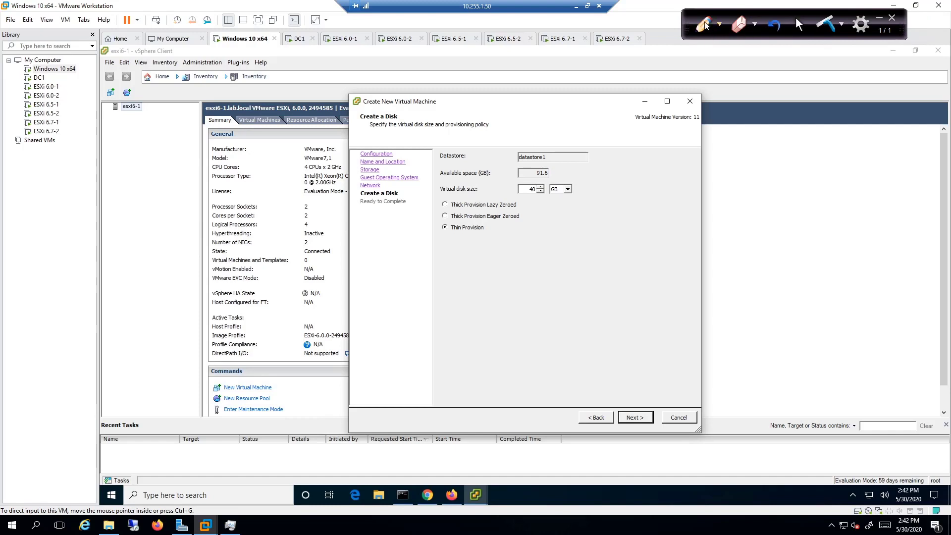
# Sketch three red disk outlines and underline Thick Provision Lazy Zeroed.
pyautogui.click(704, 23)
pyautogui.moveTo(441, 263)
pyautogui.mouseDown()
pyautogui.moveTo(447, 379)
pyautogui.moveTo(489, 378)
pyautogui.moveTo(475, 254)
pyautogui.moveTo(441, 259)
pyautogui.mouseUp()
pyautogui.moveTo(529, 255)
pyautogui.mouseDown()
pyautogui.moveTo(538, 346)
pyautogui.moveTo(558, 379)
pyautogui.moveTo(586, 317)
pyautogui.moveTo(577, 253)
pyautogui.moveTo(540, 254)
pyautogui.mouseUp()
pyautogui.moveTo(630, 256)
pyautogui.mouseDown()
pyautogui.moveTo(632, 369)
pyautogui.moveTo(682, 374)
pyautogui.moveTo(680, 259)
pyautogui.moveTo(626, 250)
pyautogui.mouseUp()
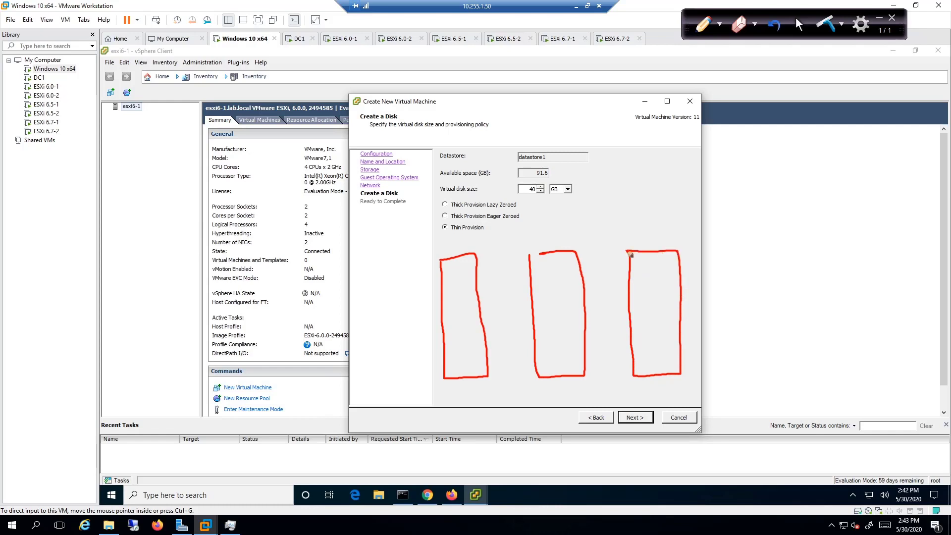
pyautogui.moveTo(520, 204); pyautogui.dragTo(529, 205)
# Label the first disk sketch 40, bracket its height, and draw circles at its top.
pyautogui.moveTo(394, 307); pyautogui.dragTo(403, 316)
pyautogui.moveTo(400, 308)
pyautogui.mouseDown()
pyautogui.moveTo(399, 322)
pyautogui.moveTo(411, 316)
pyautogui.mouseUp()
pyautogui.moveTo(421, 259)
pyautogui.mouseDown()
pyautogui.moveTo(422, 351)
pyautogui.moveTo(436, 382)
pyautogui.mouseUp()
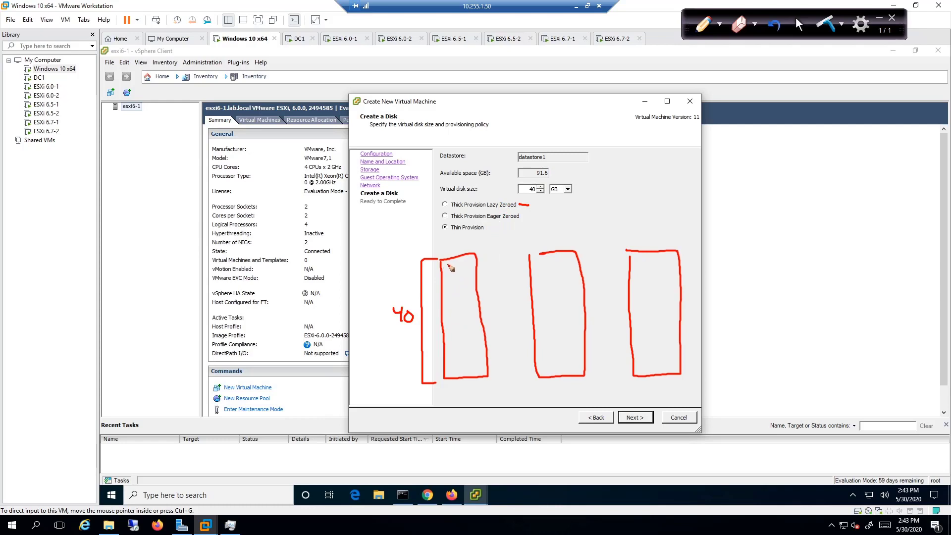
pyautogui.moveTo(450, 268)
pyautogui.mouseDown()
pyautogui.moveTo(465, 262)
pyautogui.moveTo(451, 300)
pyautogui.moveTo(454, 372)
pyautogui.mouseUp()
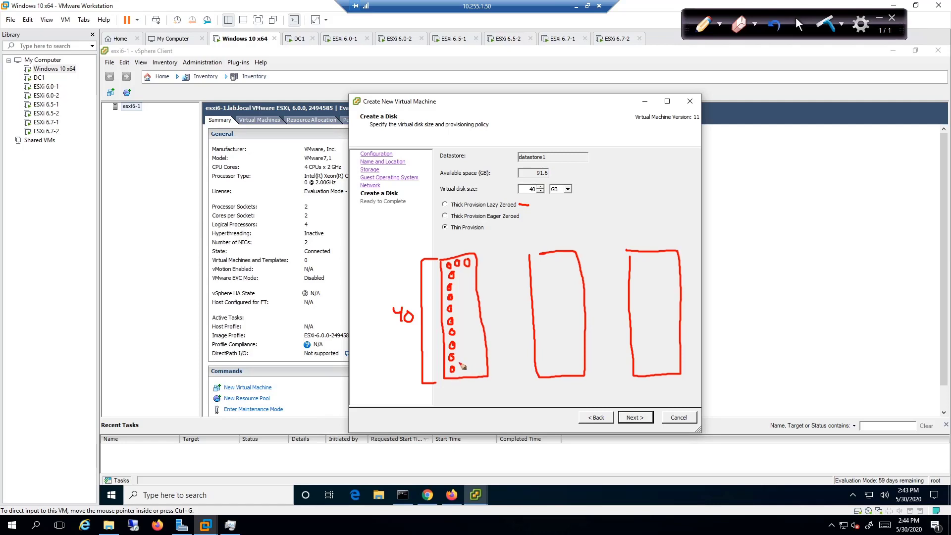
# Undo the stray circles and fill the first sketch with rows of tick marks.
pyautogui.hotkey('ctrl', 'z')
pyautogui.hotkey('ctrl', 'z')
pyautogui.hotkey('ctrl', 'z')
pyautogui.moveTo(449, 366); pyautogui.dragTo(449, 373)
pyautogui.moveTo(459, 365)
pyautogui.mouseDown()
pyautogui.moveTo(478, 371)
pyautogui.moveTo(478, 357)
pyautogui.mouseUp()
pyautogui.moveTo(468, 350)
pyautogui.mouseDown()
pyautogui.moveTo(450, 356)
pyautogui.moveTo(451, 346)
pyautogui.moveTo(477, 343)
pyautogui.mouseUp()
pyautogui.moveTo(468, 336)
pyautogui.mouseDown()
pyautogui.moveTo(454, 333)
pyautogui.moveTo(474, 330)
pyautogui.mouseUp()
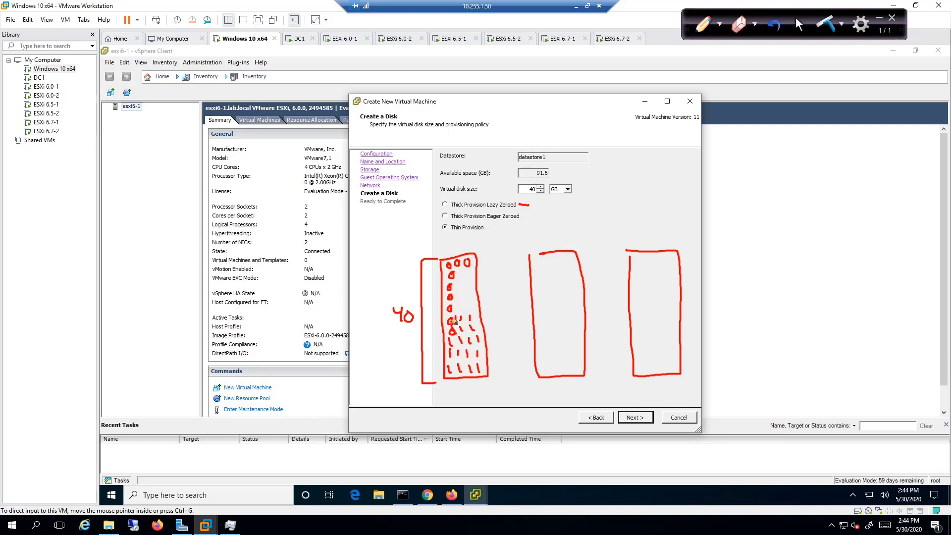
pyautogui.moveTo(458, 306); pyautogui.dragTo(460, 313)
pyautogui.moveTo(466, 306); pyautogui.dragTo(470, 312)
# Label the middle sketch 40, bracket it, and add circles and bottom tick marks.
pyautogui.moveTo(504, 308)
pyautogui.mouseDown()
pyautogui.moveTo(509, 322)
pyautogui.moveTo(513, 309)
pyautogui.mouseUp()
pyautogui.moveTo(529, 258)
pyautogui.mouseDown()
pyautogui.moveTo(526, 354)
pyautogui.moveTo(536, 377)
pyautogui.mouseUp()
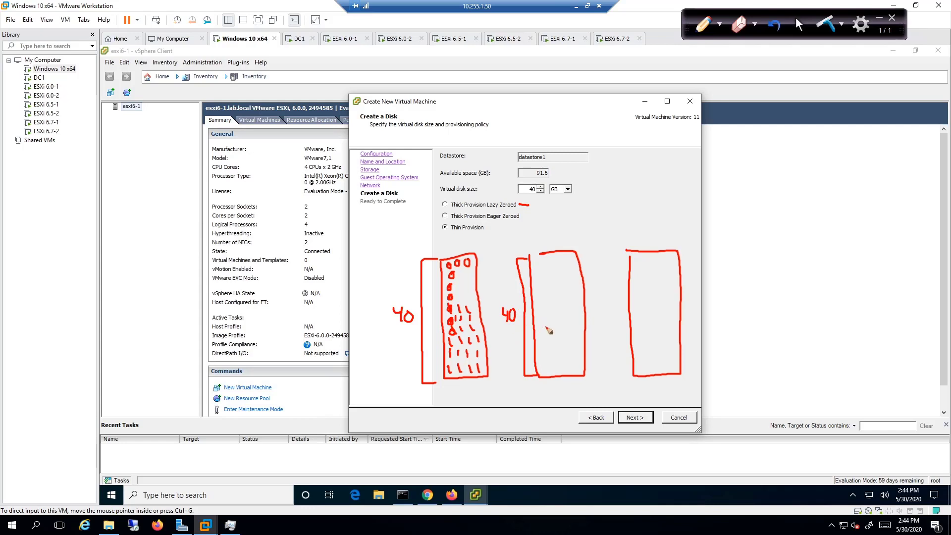
pyautogui.moveTo(538, 260); pyautogui.dragTo(551, 258)
pyautogui.moveTo(567, 257); pyautogui.dragTo(567, 258)
pyautogui.moveTo(575, 271); pyautogui.dragTo(545, 276)
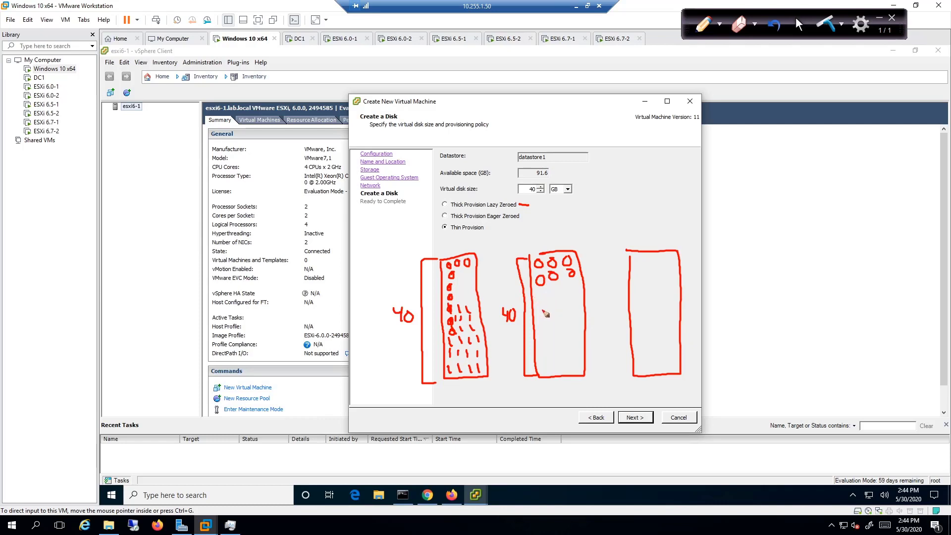
pyautogui.moveTo(546, 361)
pyautogui.mouseDown()
pyautogui.moveTo(545, 369)
pyautogui.moveTo(563, 366)
pyautogui.moveTo(548, 353)
pyautogui.mouseUp()
# Bracket and label the right sketch 40, then fill its bottom with tick marks.
pyautogui.moveTo(608, 255)
pyautogui.mouseDown()
pyautogui.moveTo(610, 374)
pyautogui.moveTo(623, 375)
pyautogui.mouseUp()
pyautogui.moveTo(592, 306)
pyautogui.mouseDown()
pyautogui.moveTo(597, 322)
pyautogui.moveTo(602, 309)
pyautogui.mouseUp()
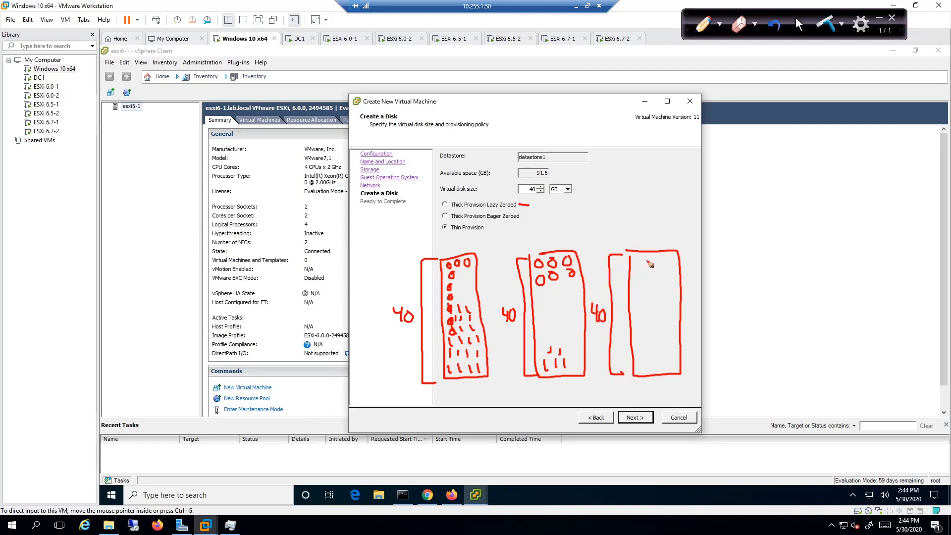
pyautogui.moveTo(642, 255); pyautogui.dragTo(676, 259)
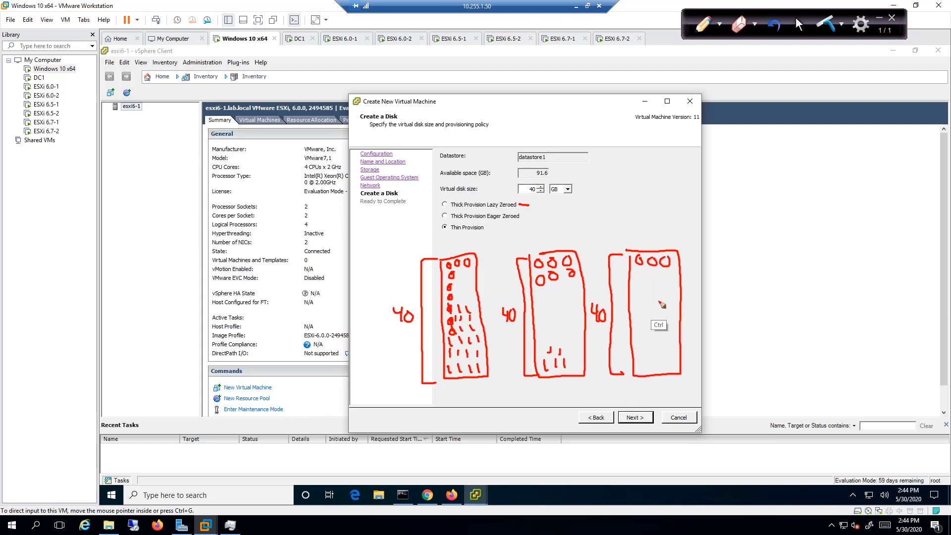
pyautogui.hotkey('ctrl', 'z')
pyautogui.hotkey('ctrl', 'z')
pyautogui.hotkey('ctrl', 'z')
pyautogui.moveTo(643, 364); pyautogui.dragTo(648, 369)
pyautogui.moveTo(655, 362)
pyautogui.mouseDown()
pyautogui.moveTo(674, 366)
pyautogui.moveTo(668, 353)
pyautogui.mouseUp()
pyautogui.moveTo(663, 349); pyautogui.dragTo(659, 353)
pyautogui.moveTo(649, 349)
pyautogui.mouseDown()
pyautogui.moveTo(641, 355)
pyautogui.moveTo(639, 341)
pyautogui.moveTo(667, 340)
pyautogui.mouseUp()
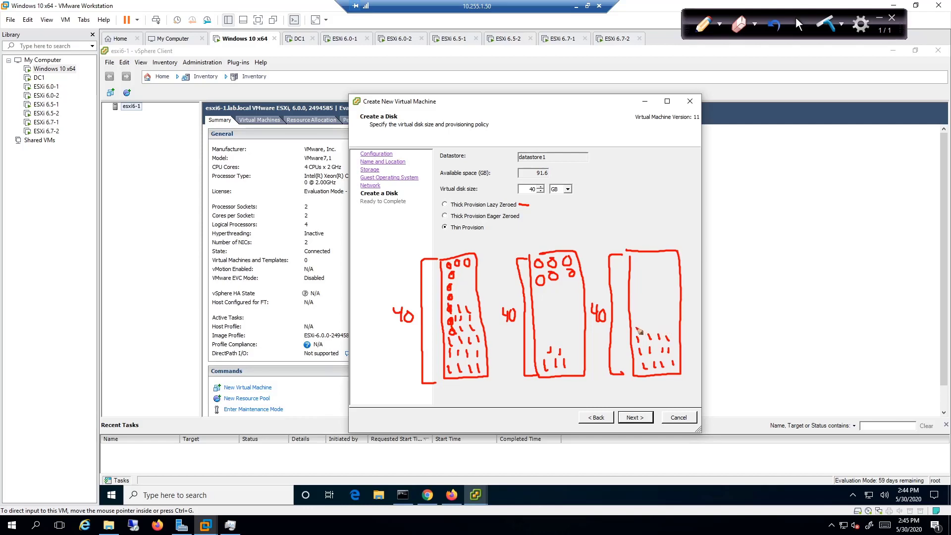
# Divide the right sketch and mark 15, then write TP above the middle and left sketches.
pyautogui.moveTo(633, 328); pyautogui.dragTo(675, 326)
pyautogui.moveTo(614, 337); pyautogui.dragTo(621, 344)
pyautogui.moveTo(531, 233); pyautogui.dragTo(545, 231)
pyautogui.moveTo(539, 233)
pyautogui.mouseDown()
pyautogui.moveTo(539, 246)
pyautogui.moveTo(550, 247)
pyautogui.mouseUp()
pyautogui.moveTo(551, 232); pyautogui.dragTo(557, 240)
pyautogui.moveTo(451, 237); pyautogui.dragTo(464, 235)
pyautogui.moveTo(458, 236)
pyautogui.mouseDown()
pyautogui.moveTo(459, 249)
pyautogui.moveTo(469, 233)
pyautogui.moveTo(470, 242)
pyautogui.mouseUp()
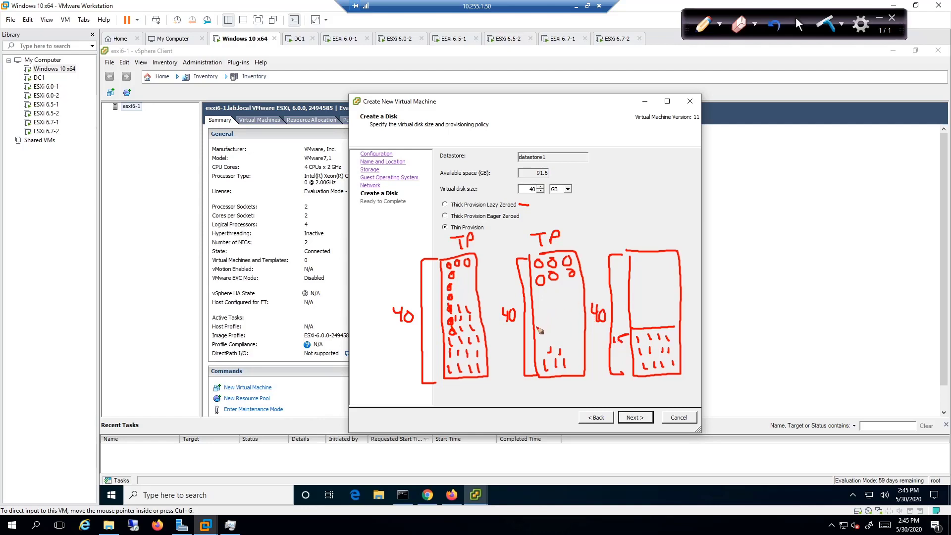
# Divide the middle and left sketches, write 25 and 10% on the left, underline the middle's 10.
pyautogui.moveTo(534, 329); pyautogui.dragTo(584, 330)
pyautogui.moveTo(534, 304)
pyautogui.mouseDown()
pyautogui.moveTo(584, 303)
pyautogui.moveTo(546, 321)
pyautogui.moveTo(560, 316)
pyautogui.mouseUp()
pyautogui.moveTo(446, 311); pyautogui.dragTo(482, 309)
pyautogui.moveTo(455, 279); pyautogui.dragTo(464, 287)
pyautogui.moveTo(466, 275); pyautogui.dragTo(471, 275)
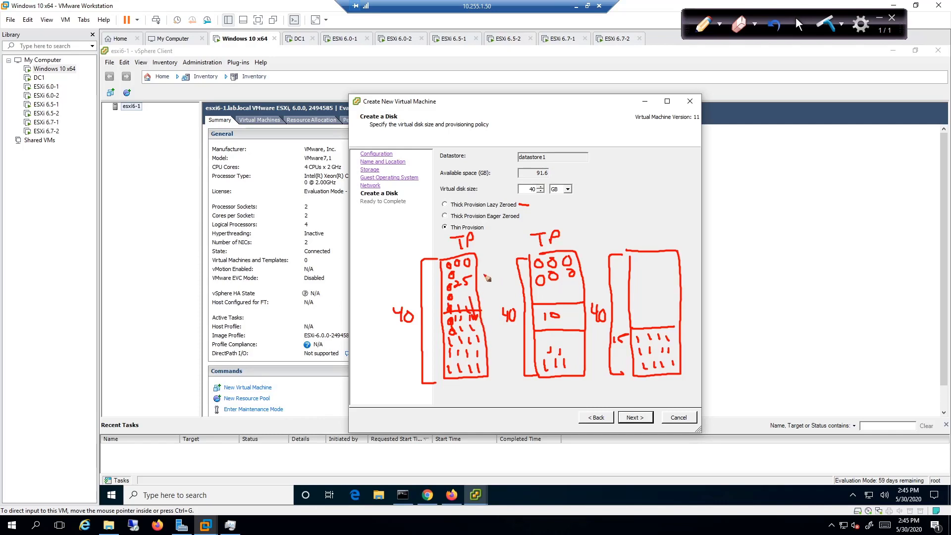
pyautogui.moveTo(477, 272); pyautogui.dragTo(488, 283)
pyautogui.moveTo(490, 274); pyautogui.dragTo(494, 286)
pyautogui.moveTo(501, 280); pyautogui.dragTo(502, 282)
pyautogui.moveTo(511, 333); pyautogui.dragTo(539, 329)
# Exit the annotation pen to return to the 40 GB Thin Provision disk page.
pyautogui.click(798, 24)
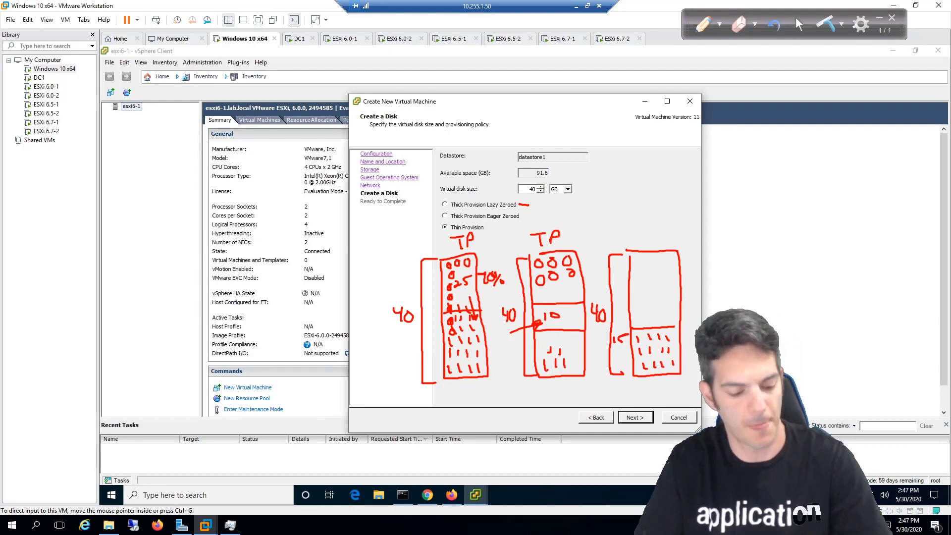
pyautogui.click(826, 24)
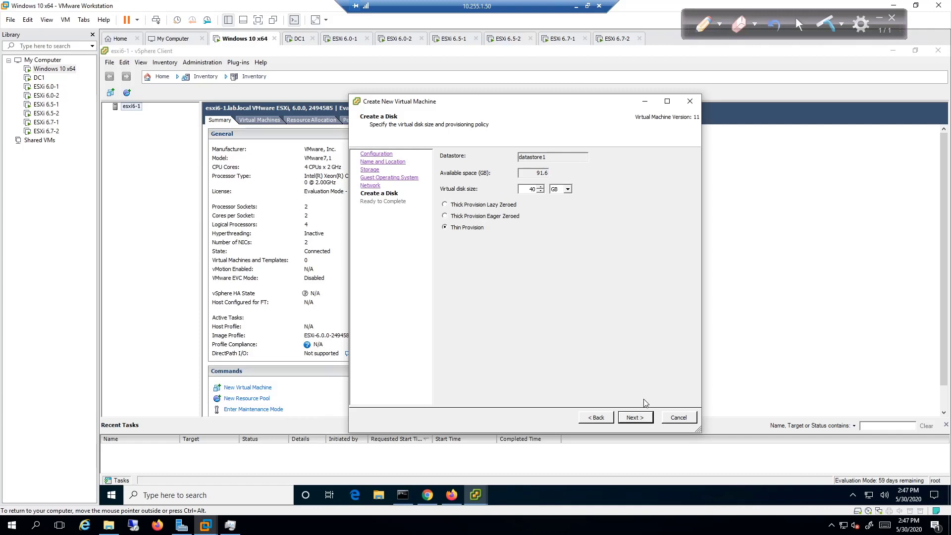
# Edit Win10's hardware before creation: 8 GB memory, new floppy drive removed, then finish.
pyautogui.click(635, 419)
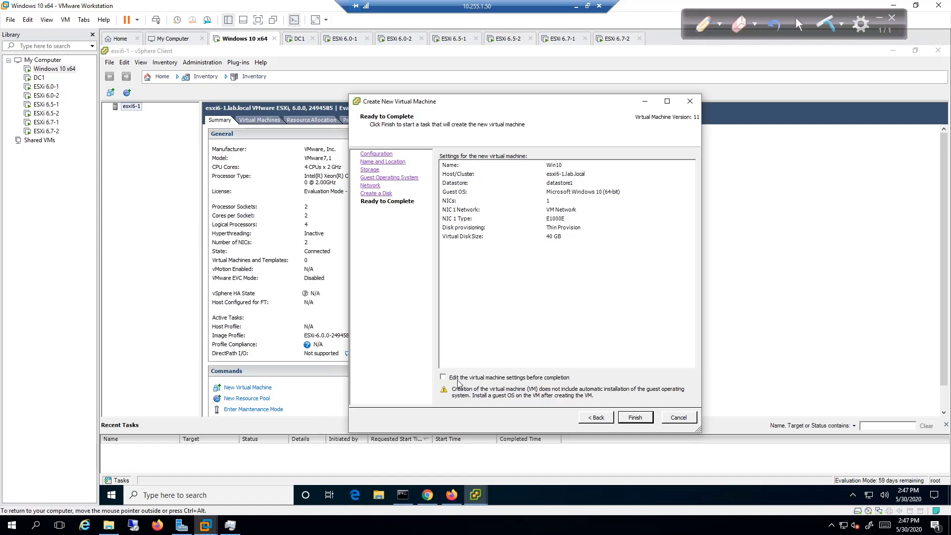
pyautogui.click(539, 379)
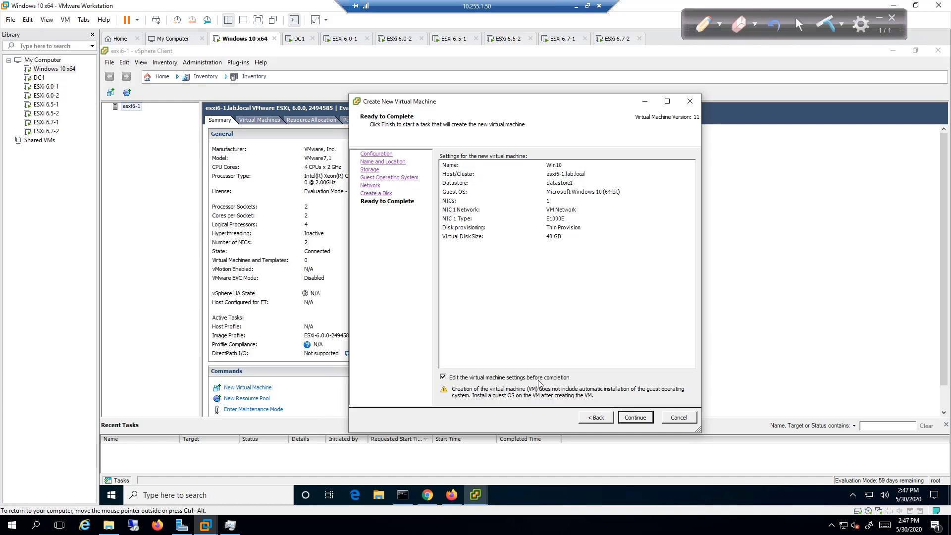
pyautogui.click(630, 419)
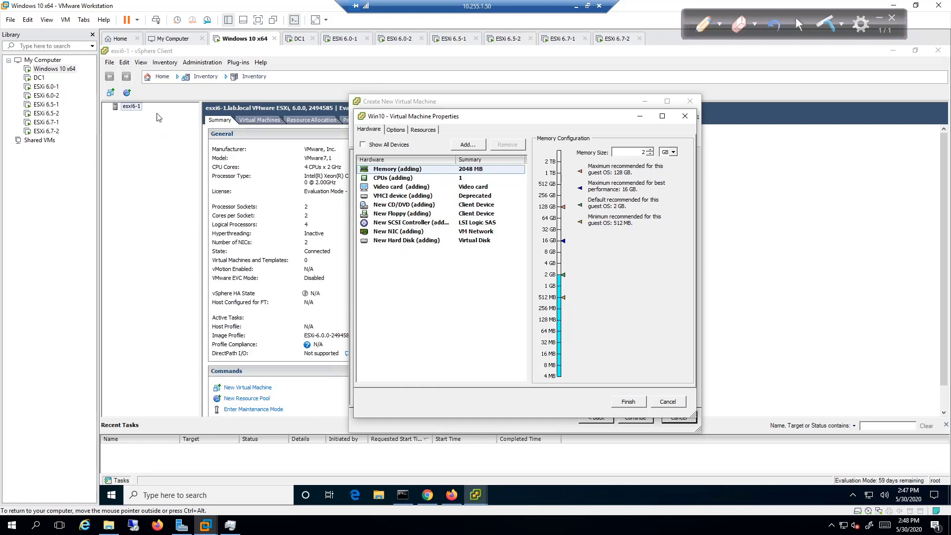
pyautogui.click(550, 253)
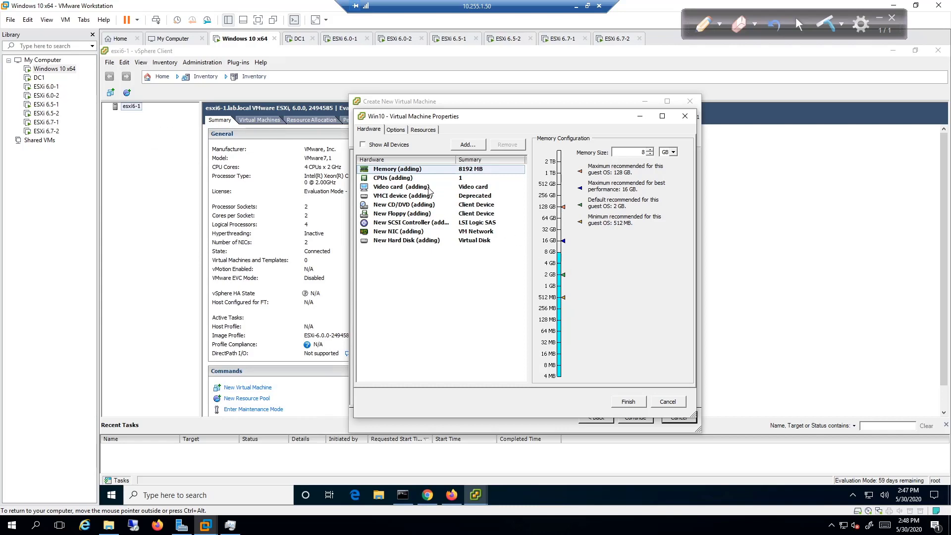
pyautogui.click(419, 214)
pyautogui.click(496, 149)
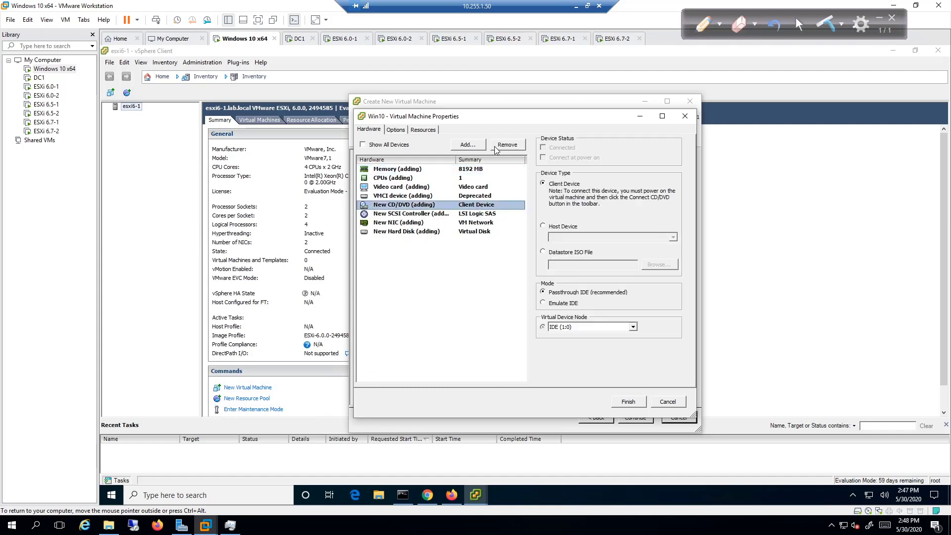
pyautogui.click(628, 401)
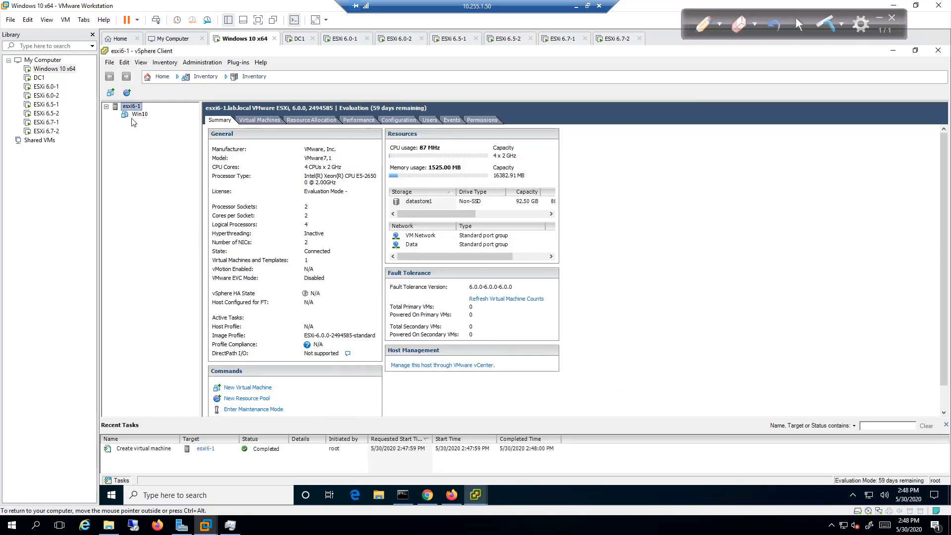
# Select the Win10 VM in the inventory and open its Edit Settings.
pyautogui.click(130, 114)
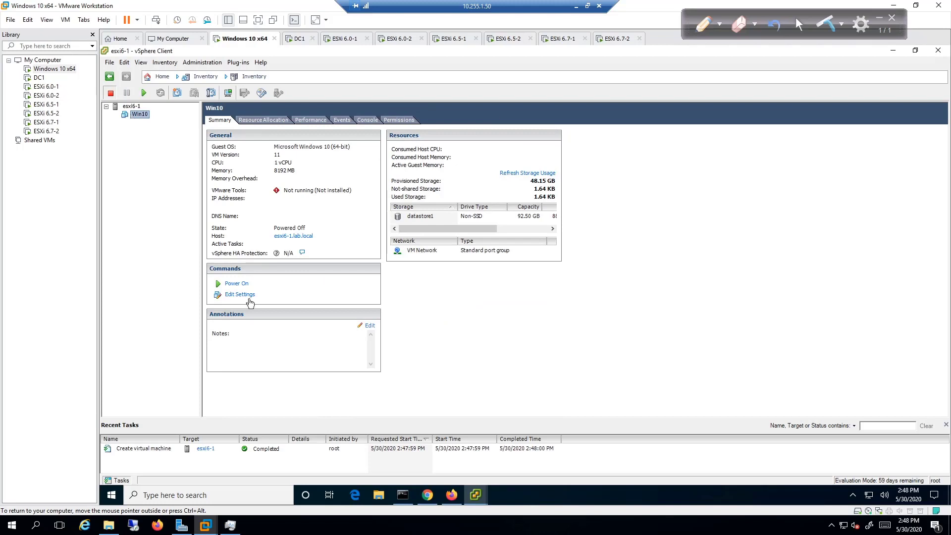
pyautogui.click(248, 295)
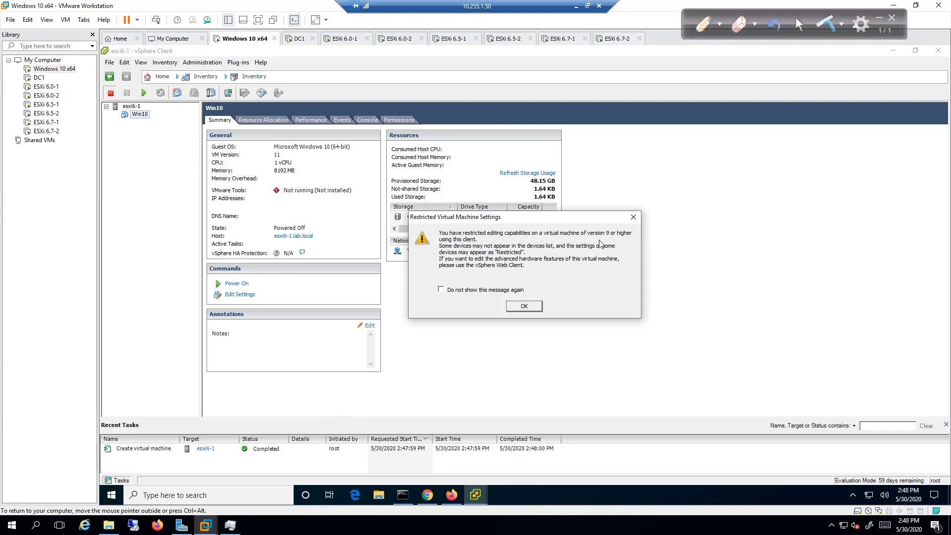
# Lower the Win10 VM's memory size to 6 GB (6144 MB).
pyautogui.click(525, 308)
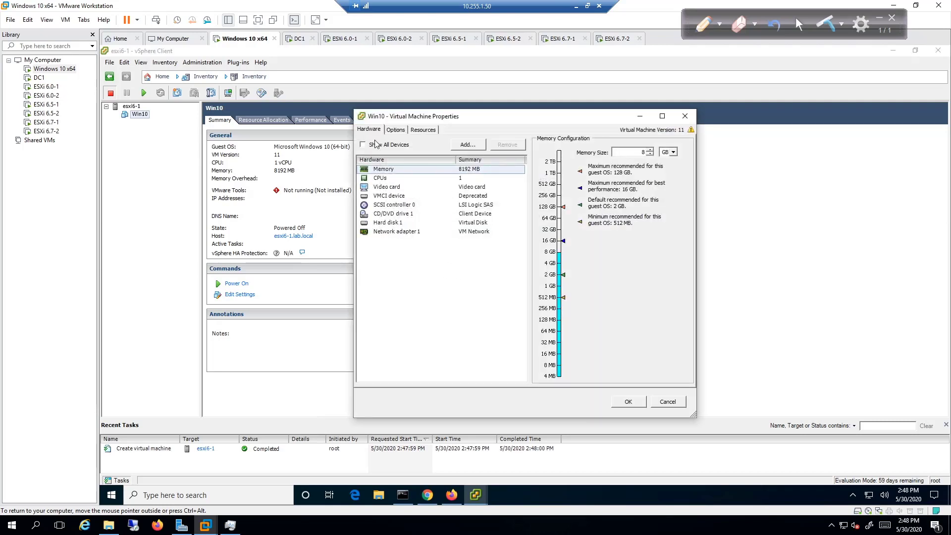
pyautogui.click(394, 130)
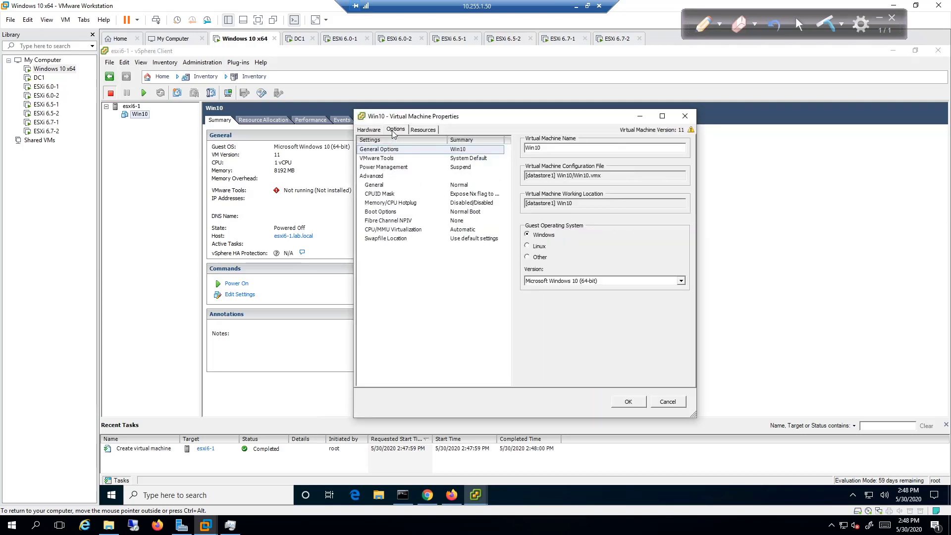
pyautogui.click(424, 130)
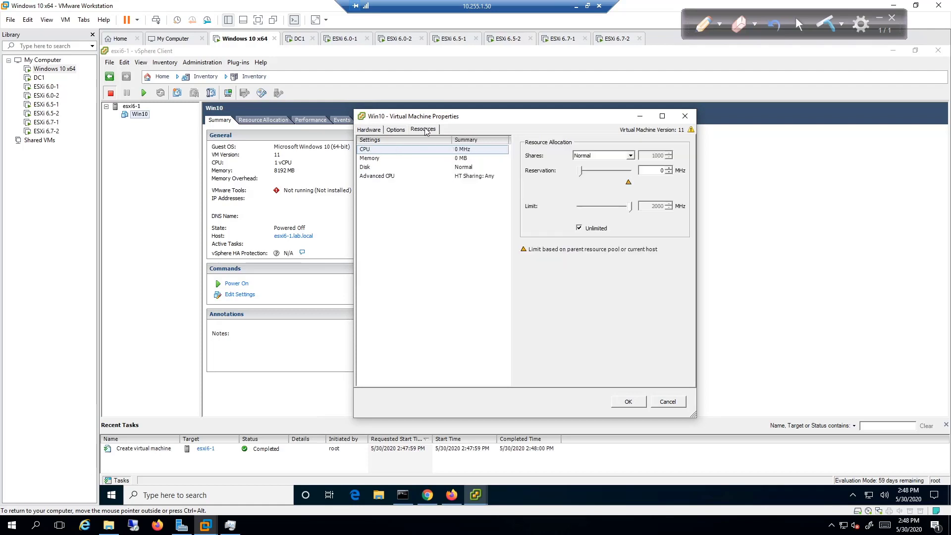
pyautogui.click(366, 130)
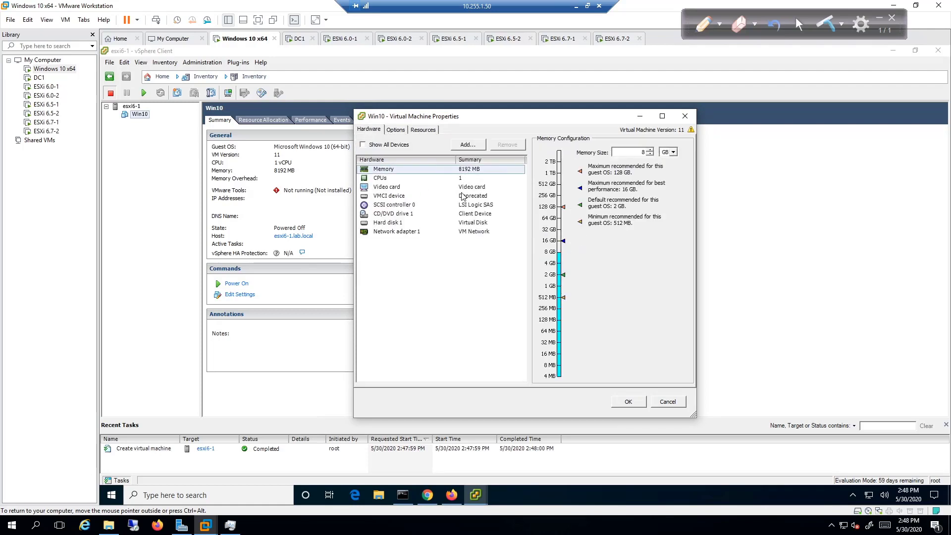
pyautogui.click(650, 155)
pyautogui.click(649, 155)
pyautogui.click(649, 154)
# Give the VM one socket with 2 cores per socket and apply the changes.
pyautogui.click(461, 181)
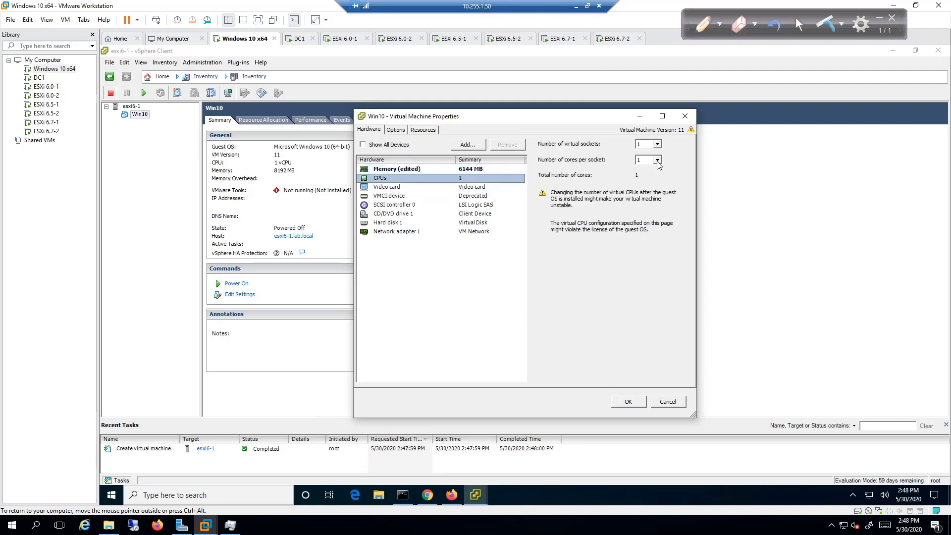
pyautogui.click(658, 145)
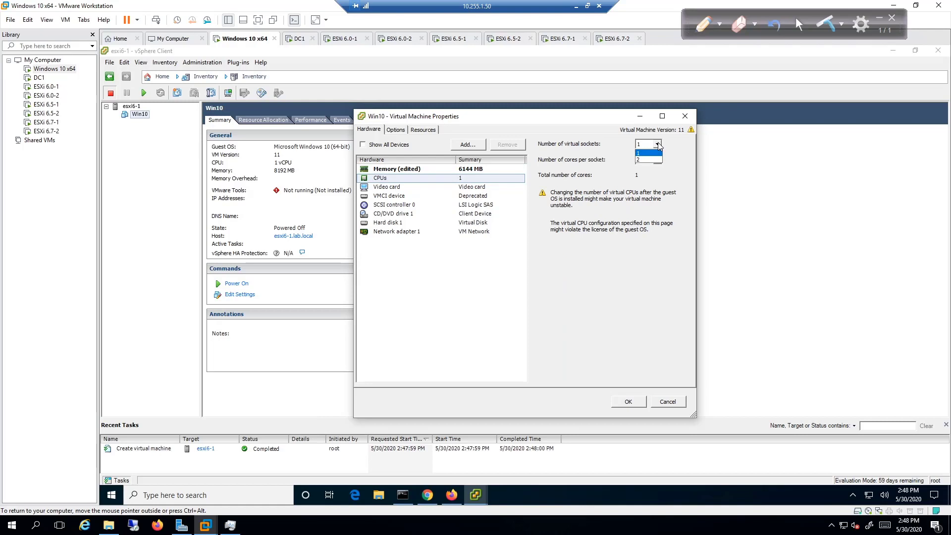
pyautogui.click(659, 145)
pyautogui.click(658, 161)
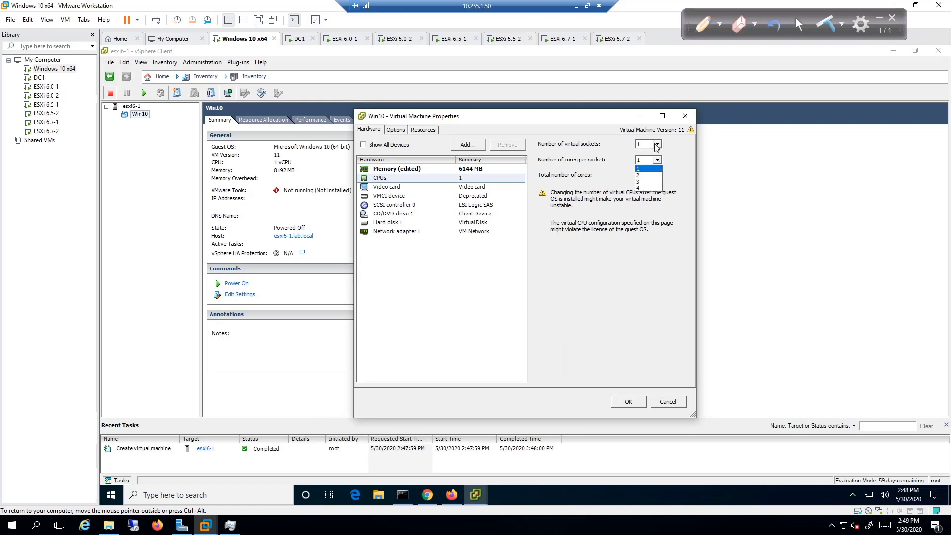
pyautogui.click(646, 180)
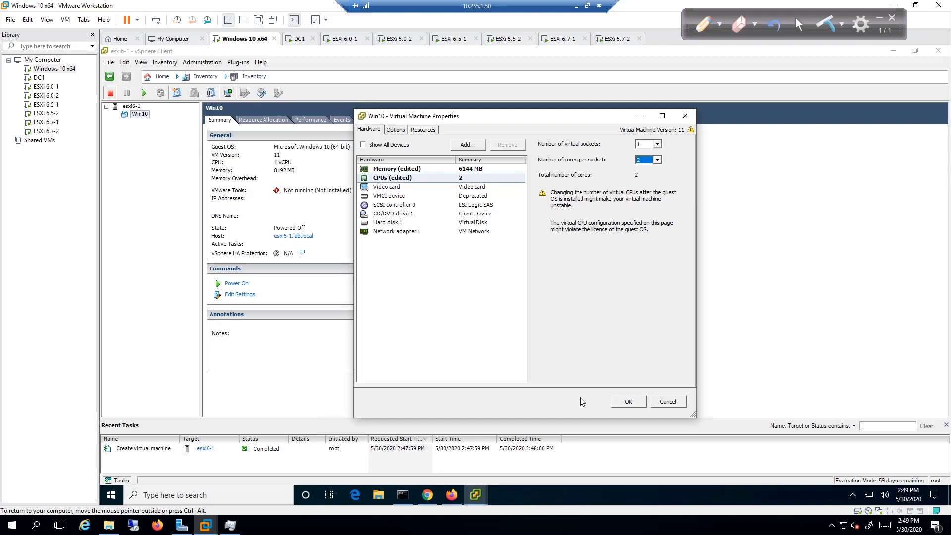
pyautogui.click(628, 402)
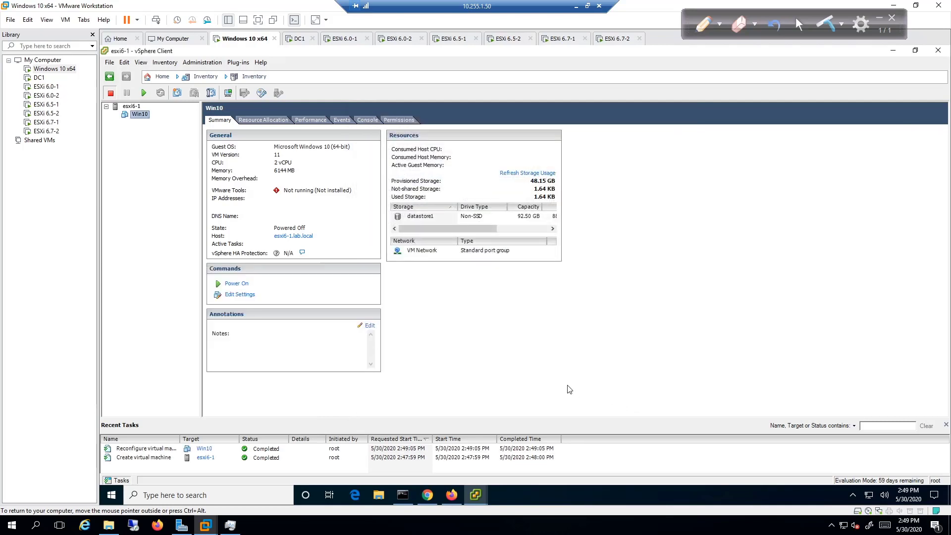
# Attach datastore1's Windows10.iso to Win10's CD/DVD drive 1, connected at power on, and apply.
pyautogui.click(231, 295)
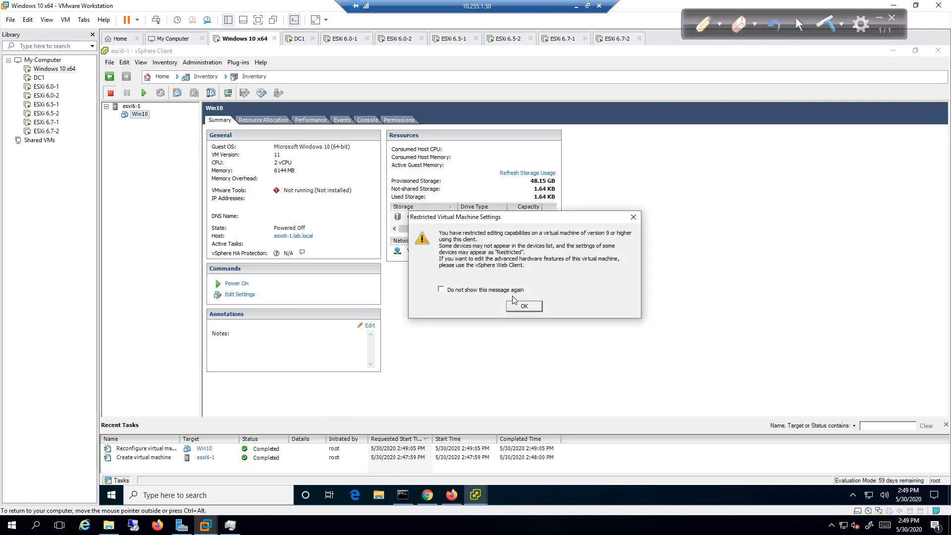
pyautogui.click(523, 306)
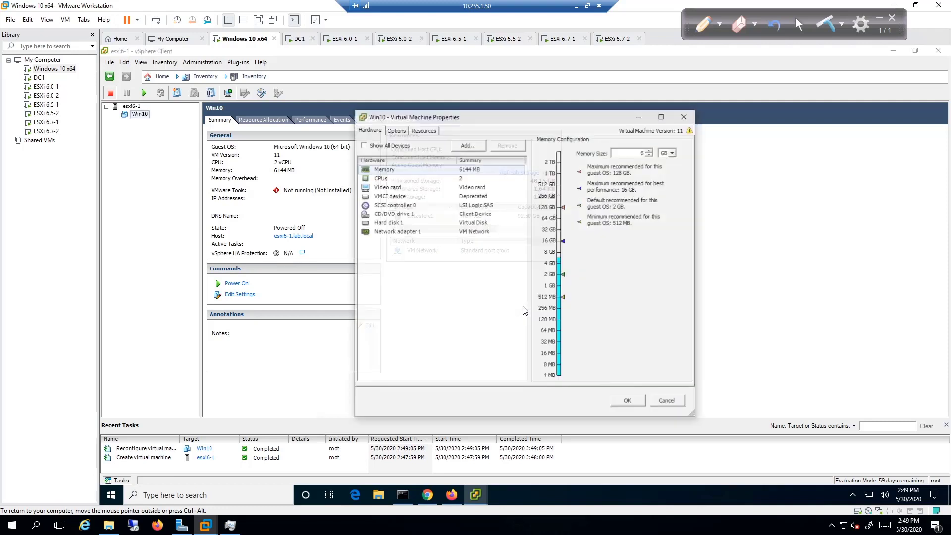
pyautogui.click(407, 216)
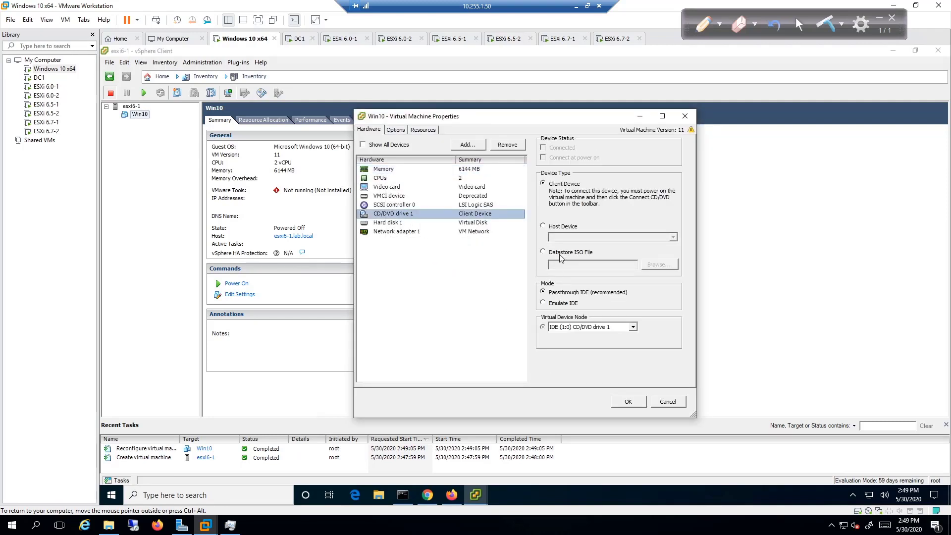
pyautogui.click(561, 253)
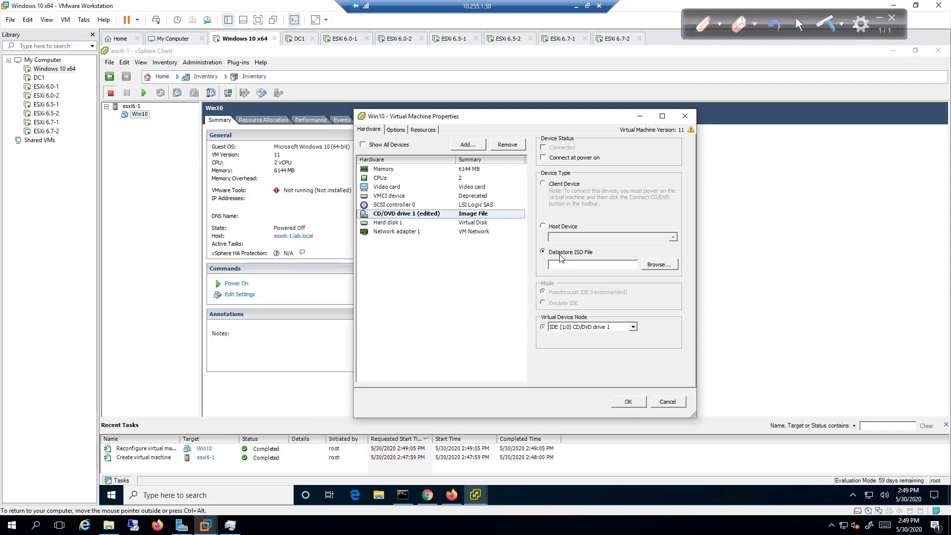
pyautogui.click(653, 265)
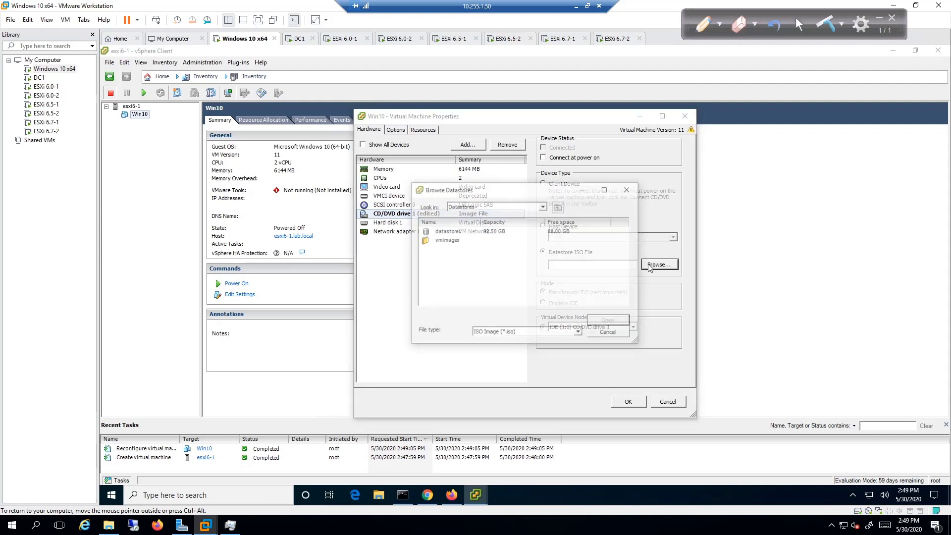
pyautogui.doubleClick(455, 234)
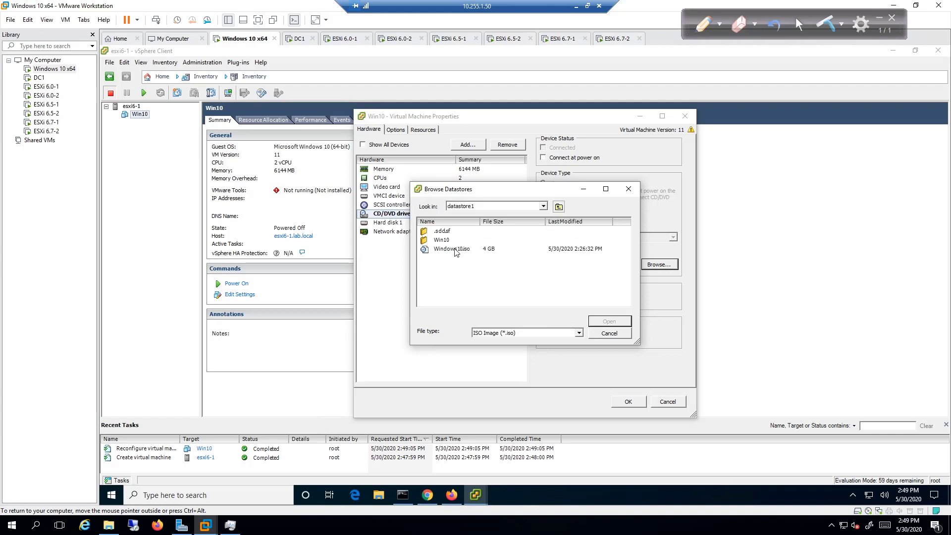
pyautogui.click(456, 249)
pyautogui.click(619, 323)
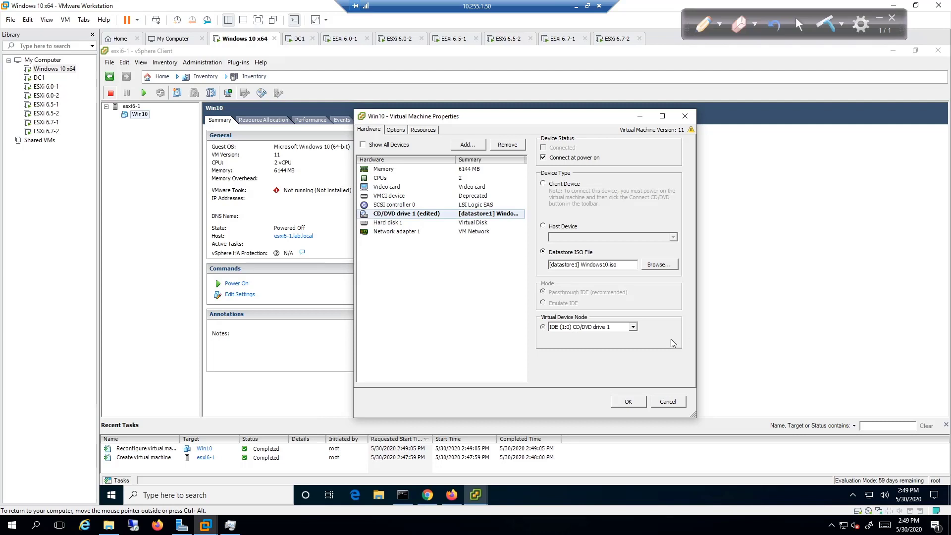
pyautogui.click(624, 403)
# Power on Win10 from its console window, then close the console.
pyautogui.click(228, 93)
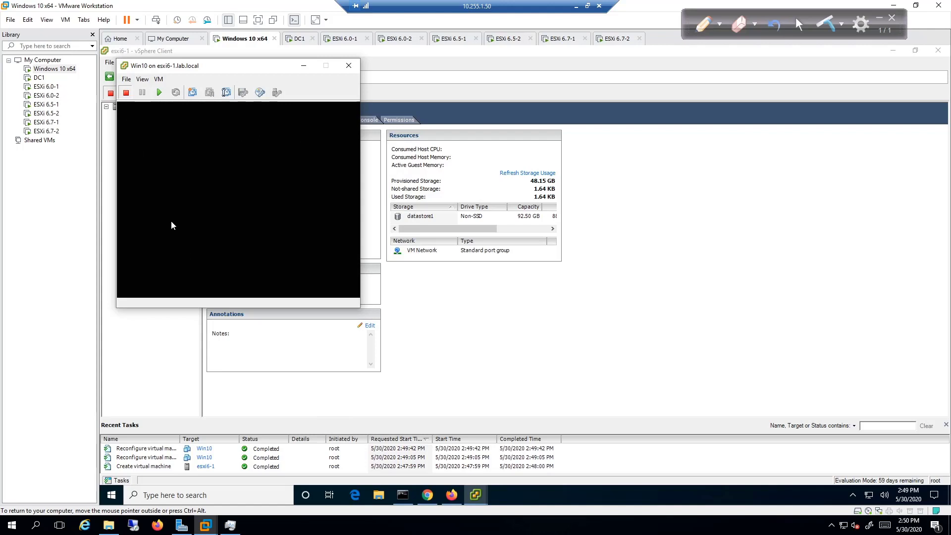
pyautogui.click(159, 94)
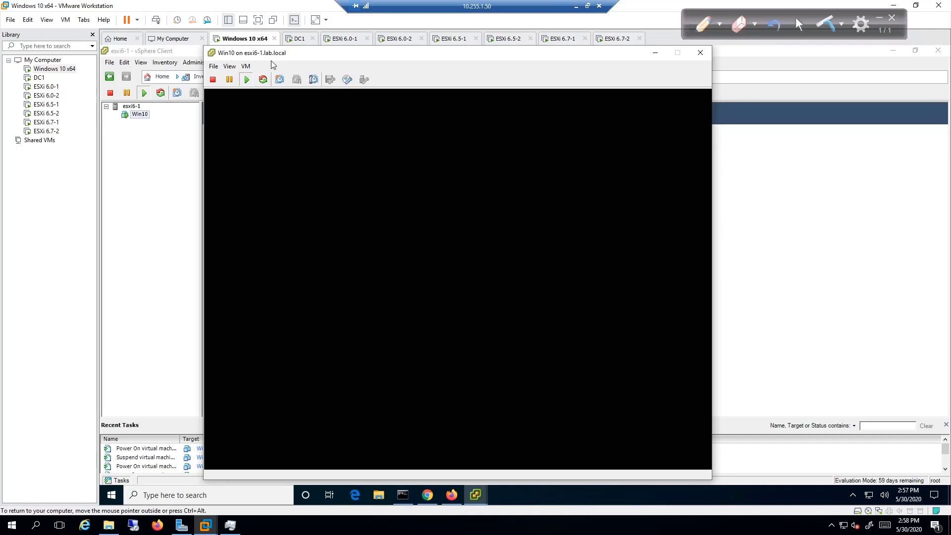
pyautogui.moveTo(287, 53); pyautogui.dragTo(330, 55)
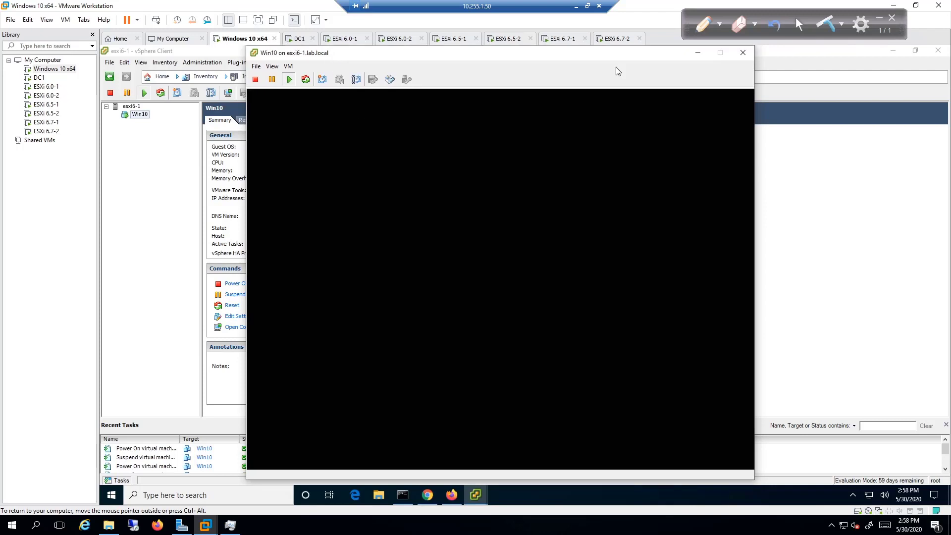
pyautogui.click(749, 57)
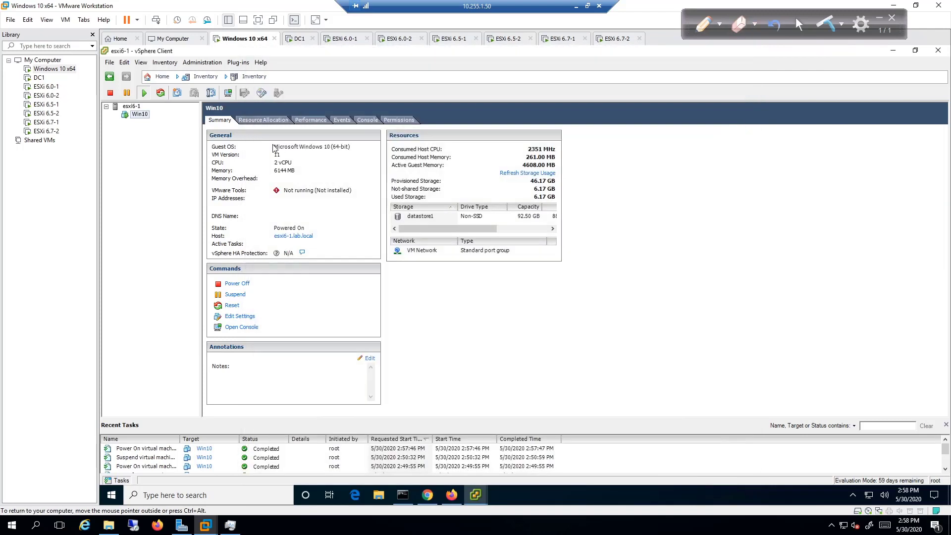
# Power off the Win10 VM and confirm.
pyautogui.rightClick(146, 114)
pyautogui.moveTo(198, 121)
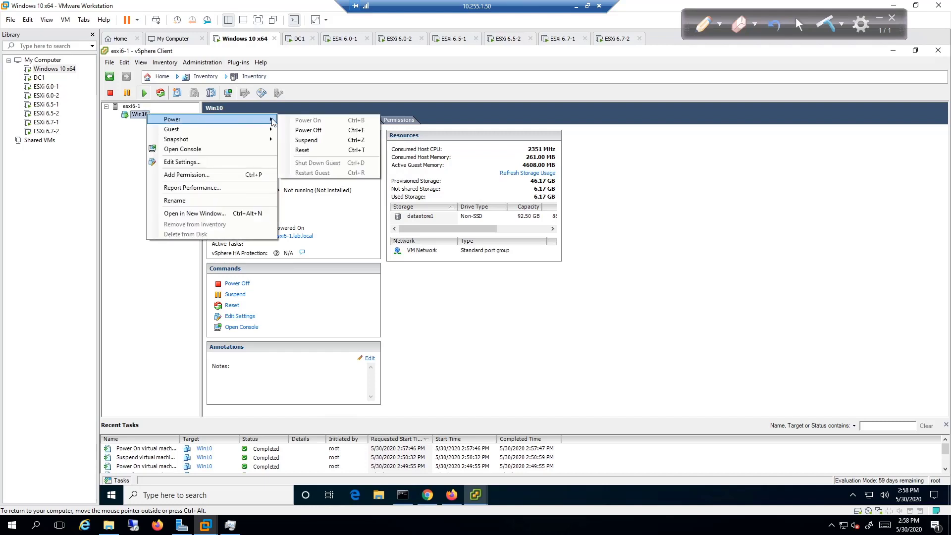
pyautogui.click(307, 129)
pyautogui.click(563, 303)
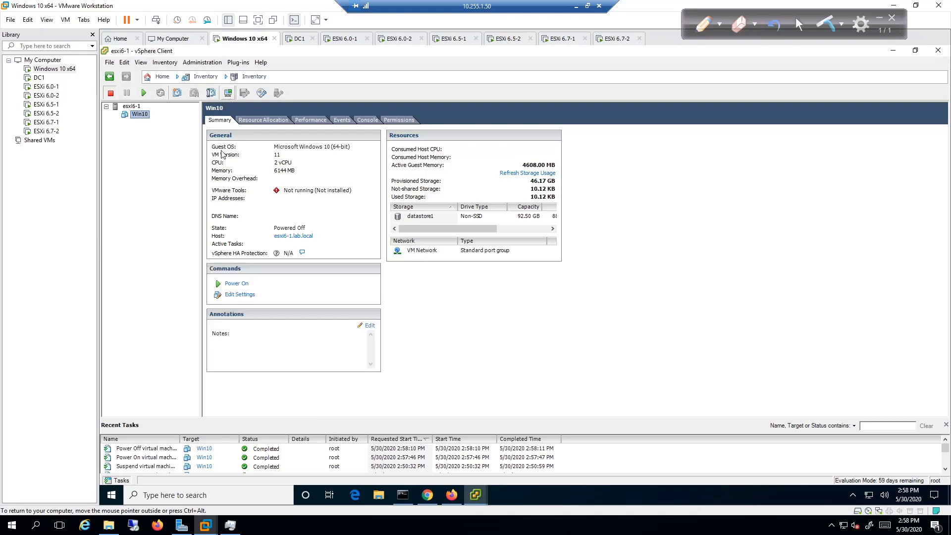
# Reapply Win10's settings with the CD/DVD drive 1 configuration unchanged.
pyautogui.click(245, 296)
pyautogui.click(430, 214)
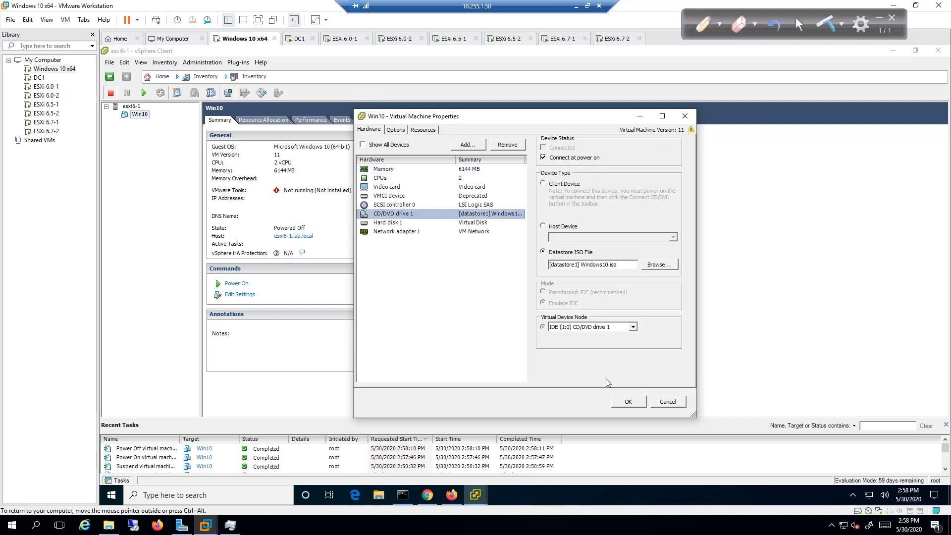
pyautogui.click(623, 403)
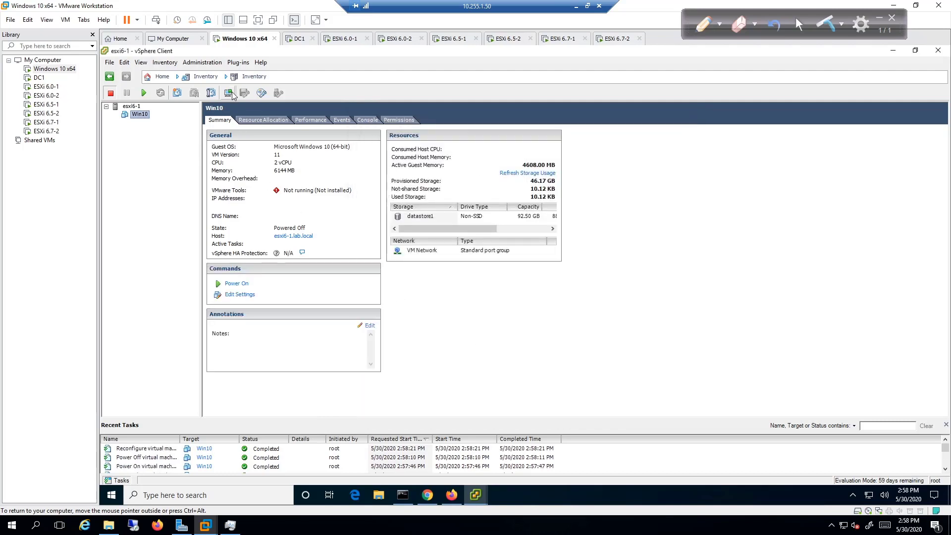
# Power on Win10 in a new, enlarged console and release input with Ctrl+Alt.
pyautogui.click(232, 94)
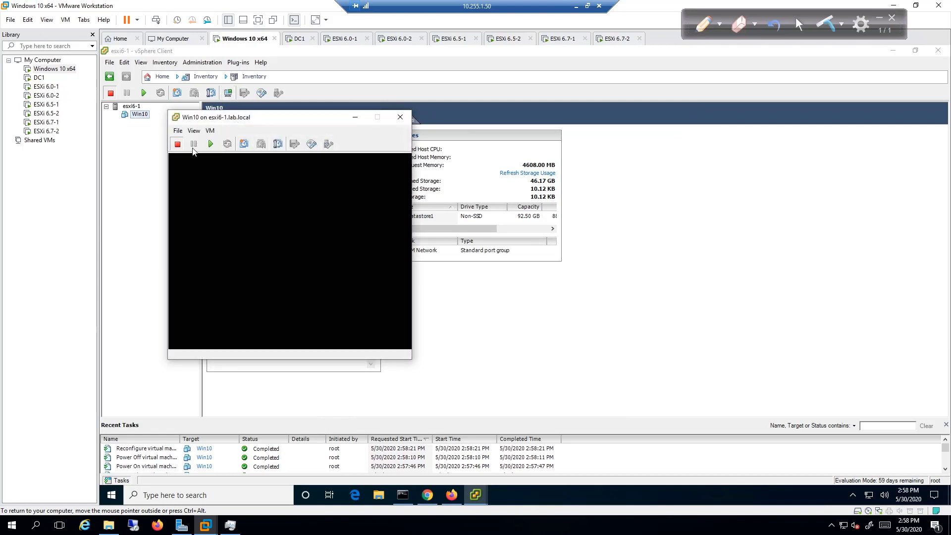
pyautogui.click(212, 145)
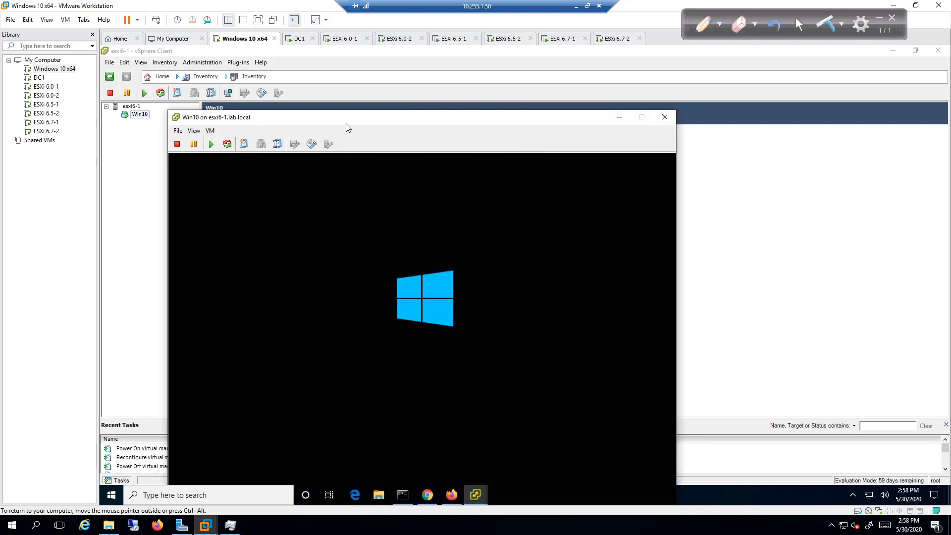
pyautogui.moveTo(346, 124); pyautogui.dragTo(363, 59)
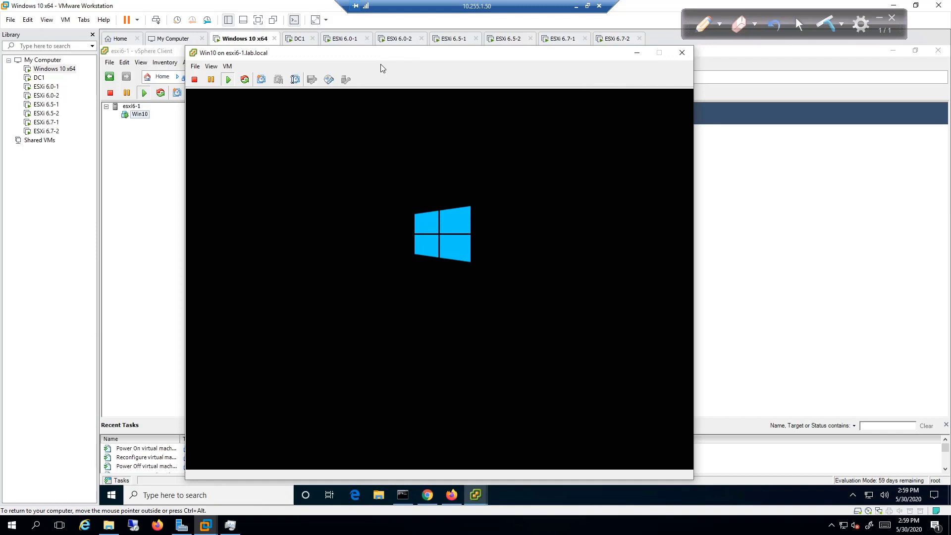
pyautogui.hotkey('ctrl', 'alt')
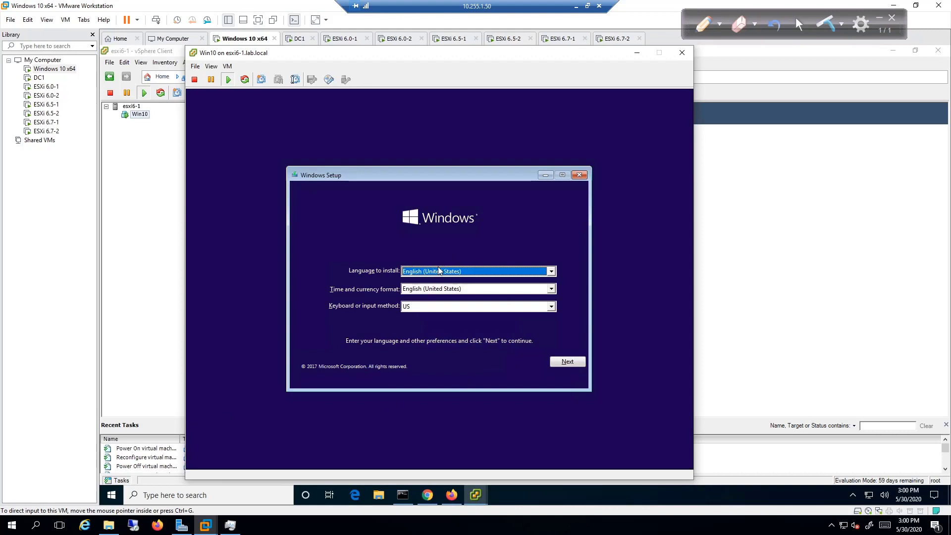
# Keep the default US English language settings in Windows Setup and choose Install now.
pyautogui.click(486, 343)
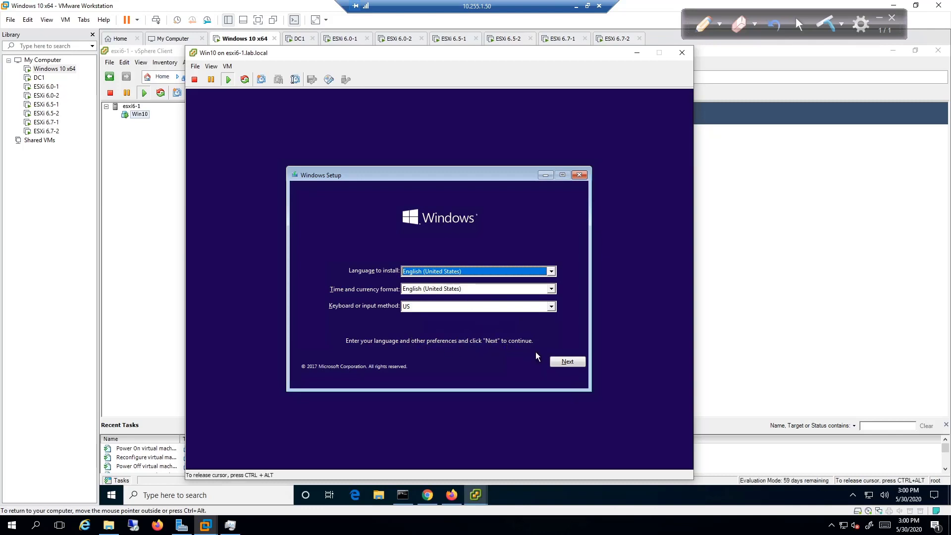
pyautogui.click(551, 360)
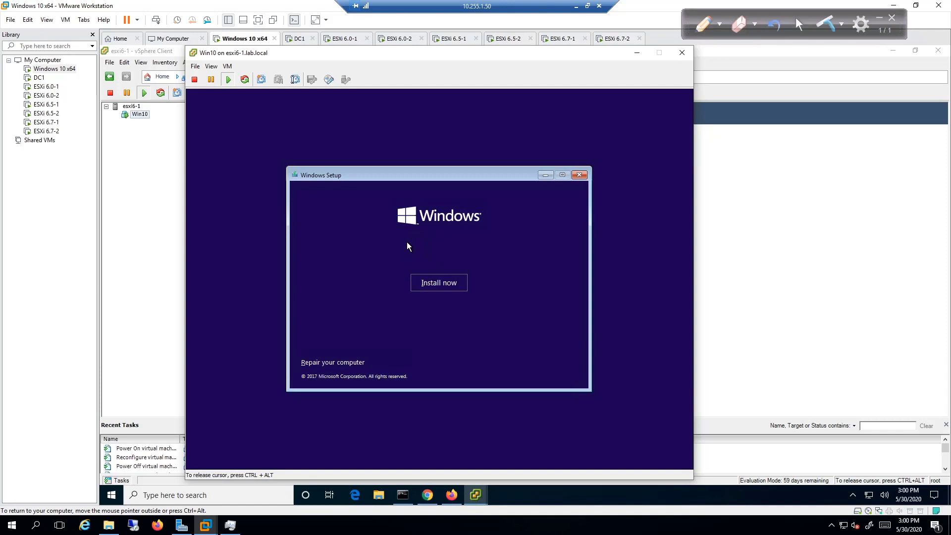
pyautogui.click(450, 291)
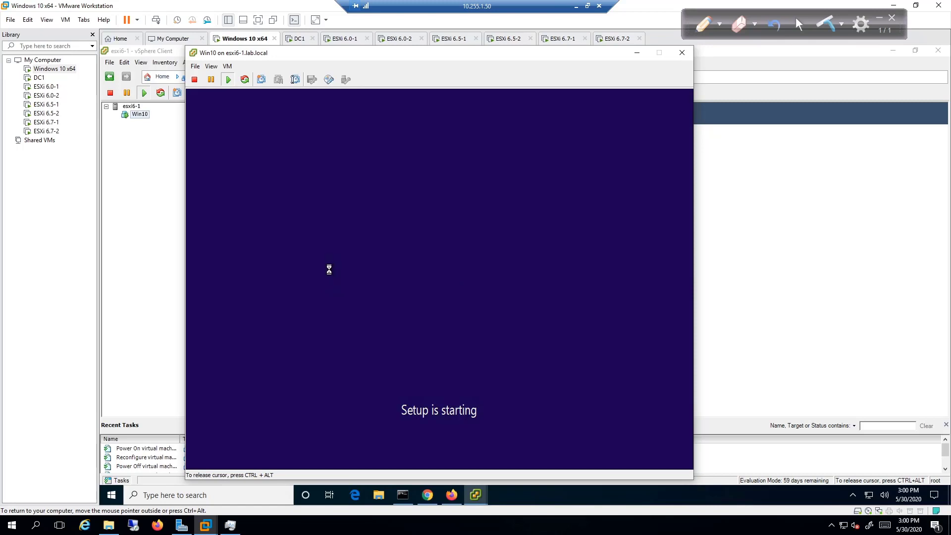
pyautogui.hotkey('ctrl', 'alt')
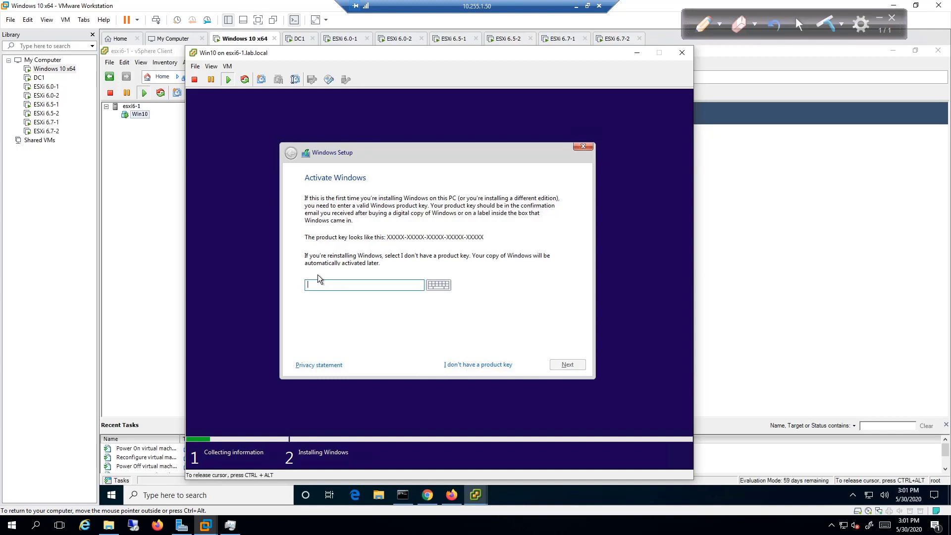
# Choose 'I don't have a product key' and select Windows 10 Pro as the edition.
pyautogui.click(470, 369)
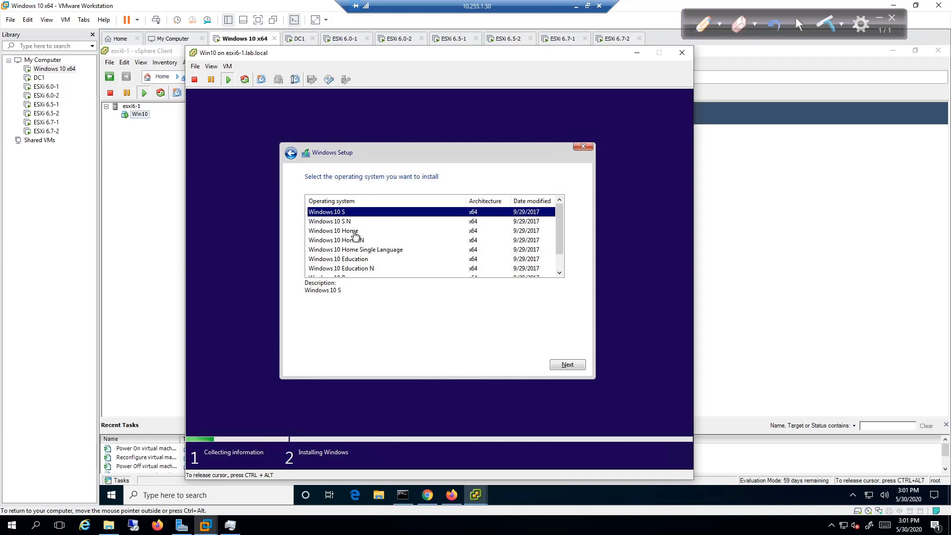
pyautogui.scroll(-1, 414, 222)
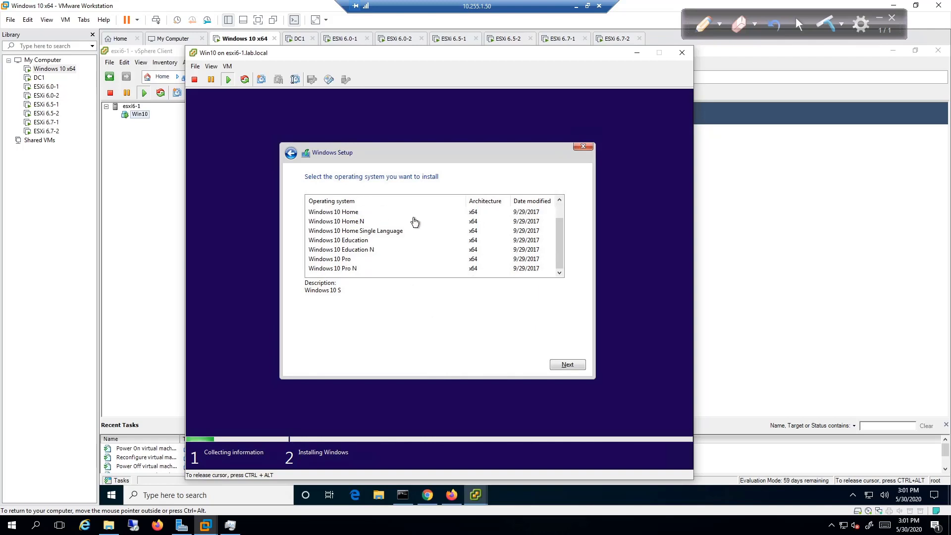
pyautogui.scroll(1, 411, 227)
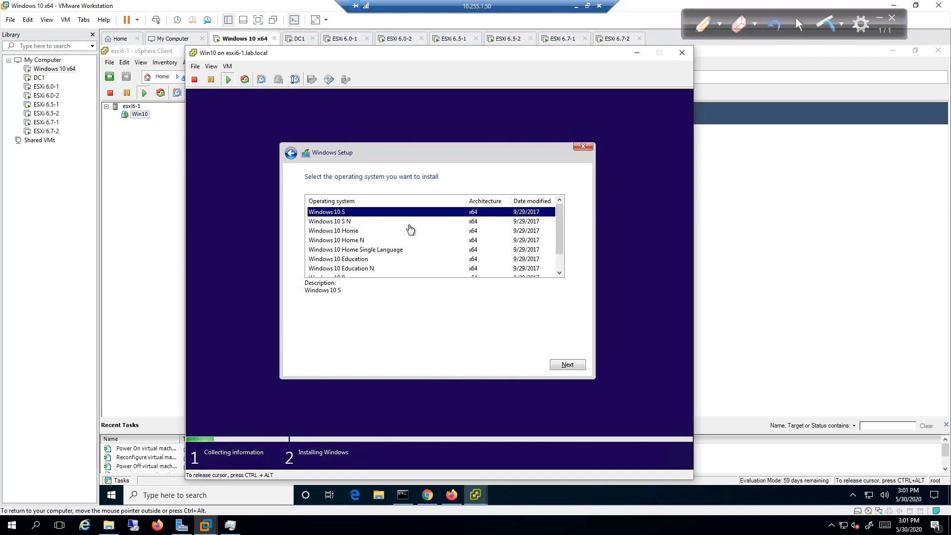
pyautogui.scroll(-1, 410, 230)
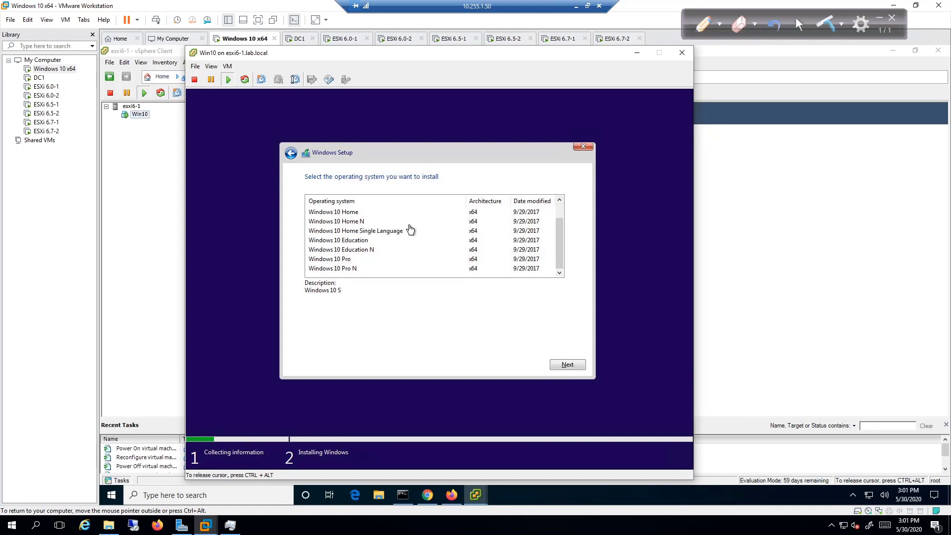
pyautogui.click(350, 262)
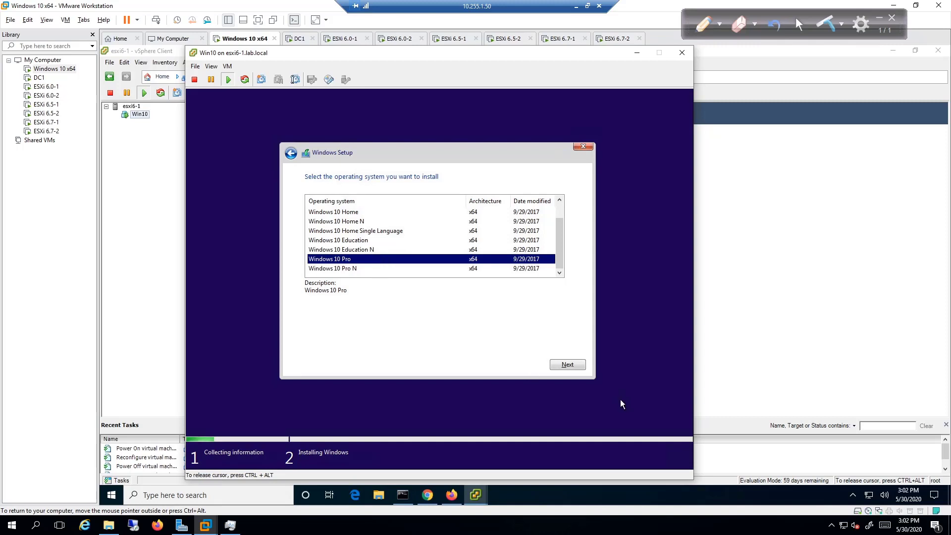
pyautogui.click(579, 363)
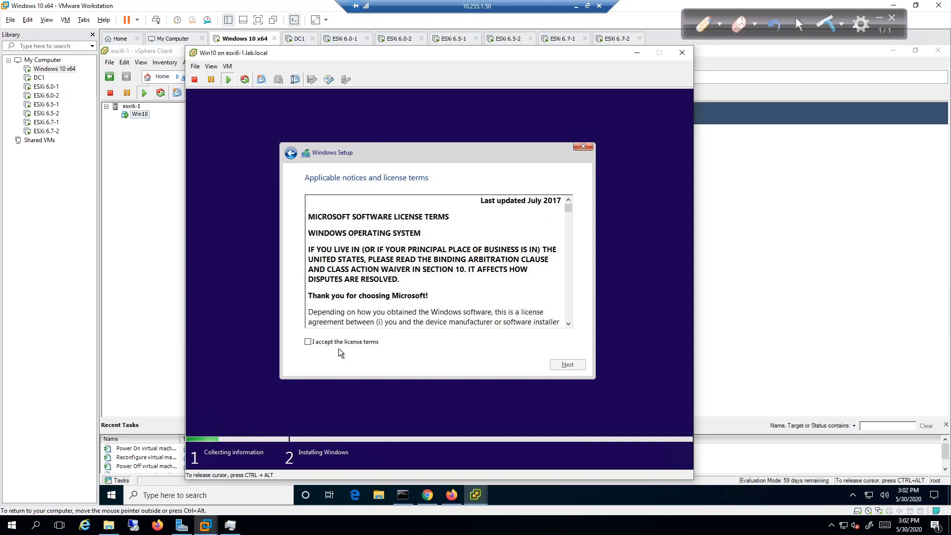
# Accept the license terms and start a Custom install onto Drive 0 Unallocated Space.
pyautogui.click(307, 342)
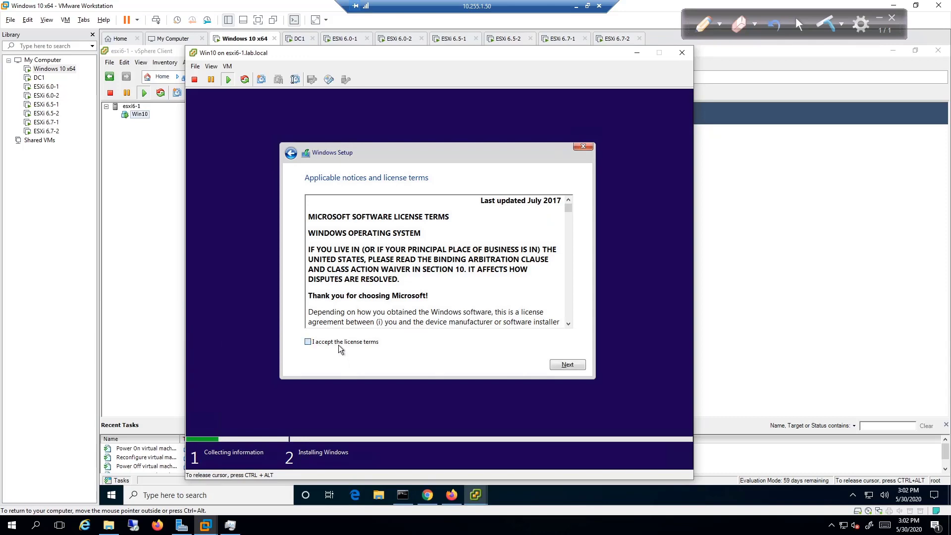
pyautogui.click(569, 366)
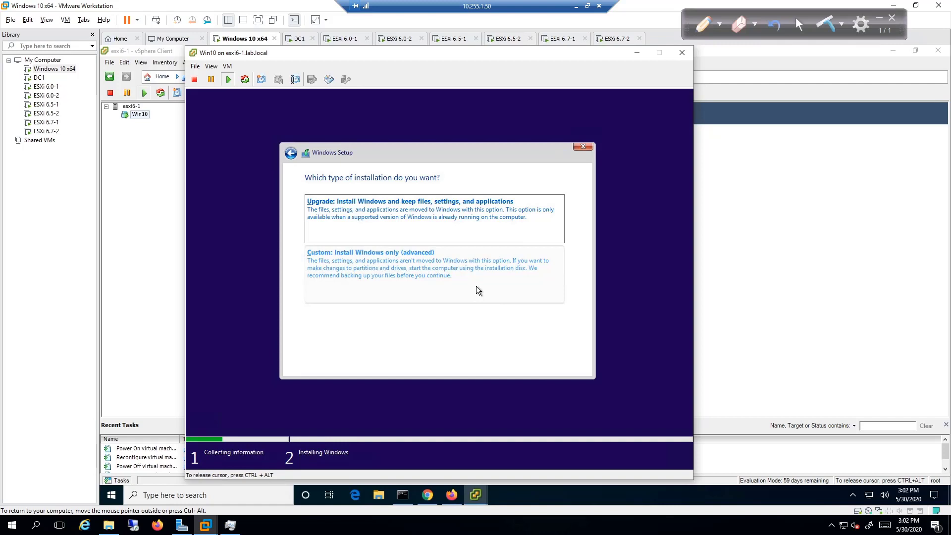
pyautogui.click(476, 286)
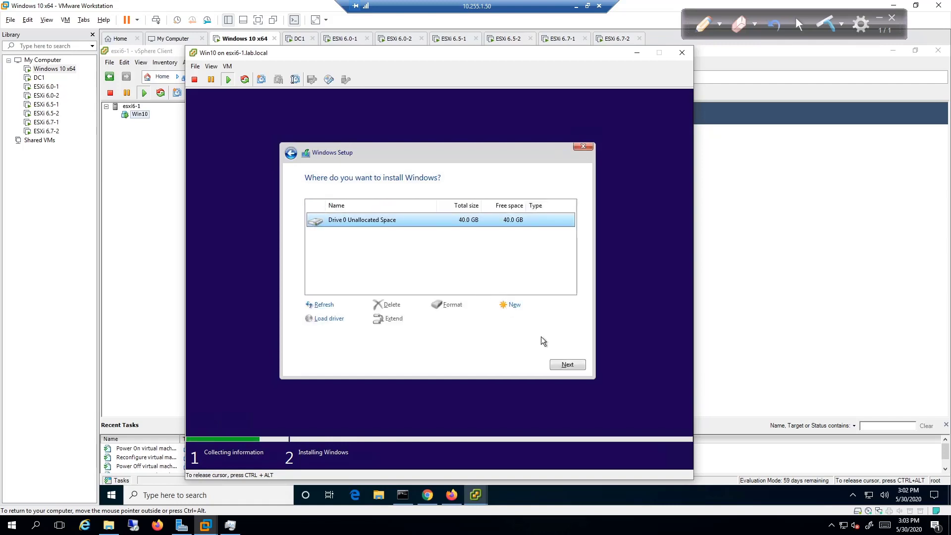
pyautogui.click(556, 362)
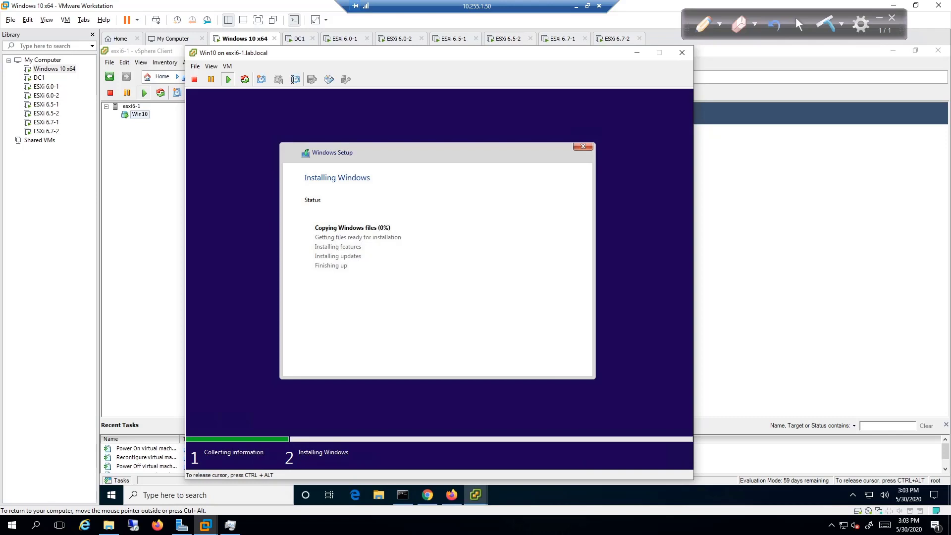
# Release input, minimize the Win10 console, and bring up the ESXi login page.
pyautogui.hotkey('ctrl', 'alt')
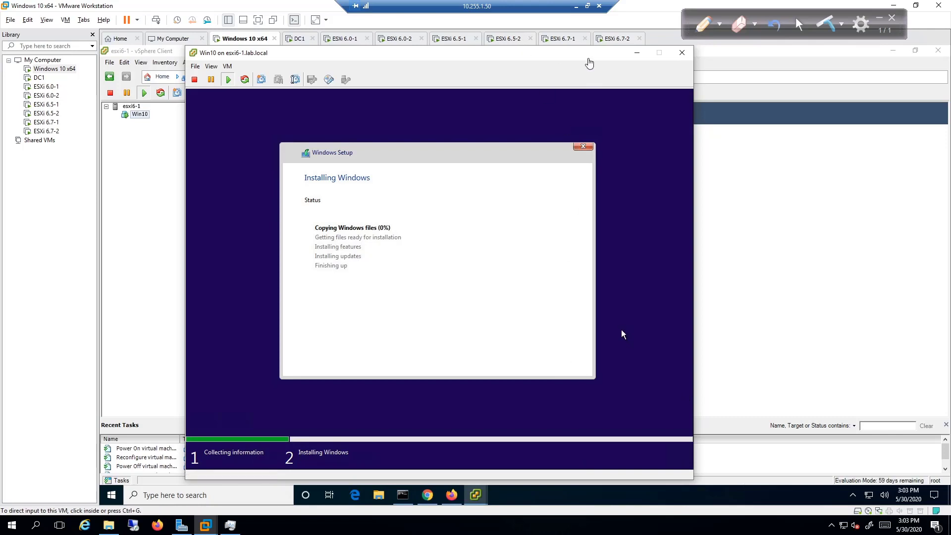
pyautogui.click(637, 53)
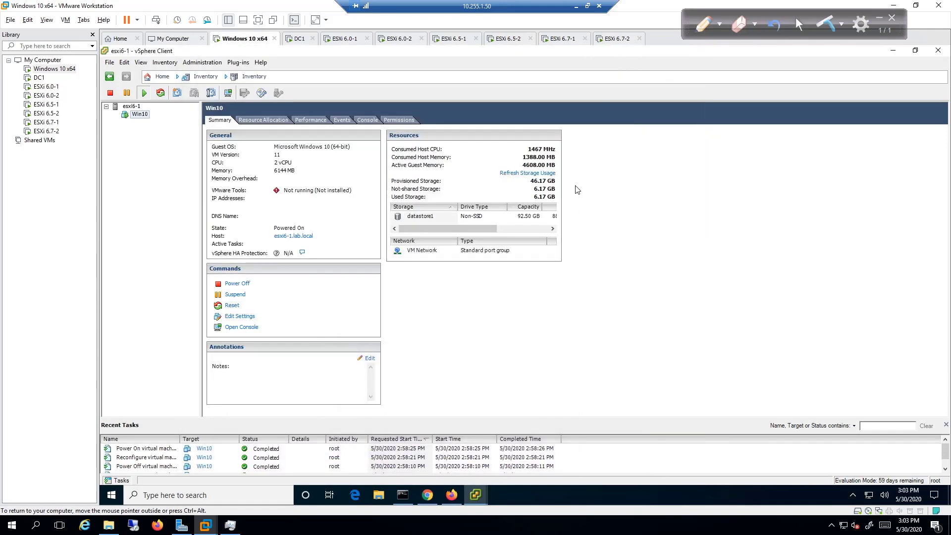
pyautogui.click(452, 495)
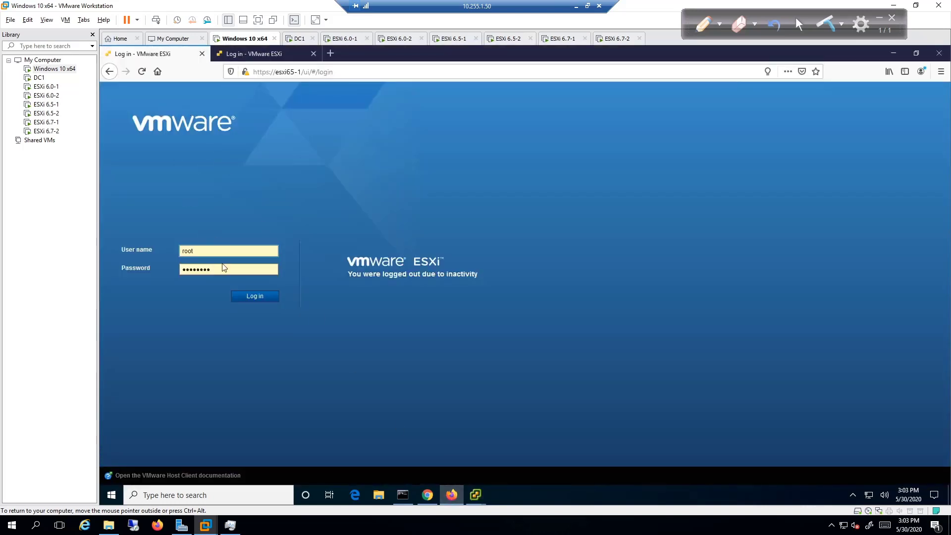
# Log in to esxi65-1, open Virtual Machines, and begin Create / Register VM.
pyautogui.click(240, 297)
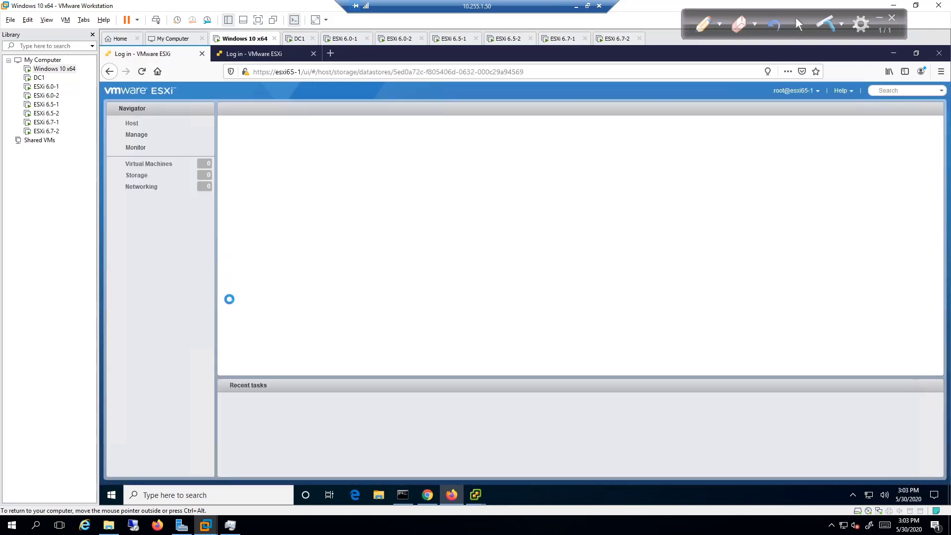
pyautogui.click(228, 529)
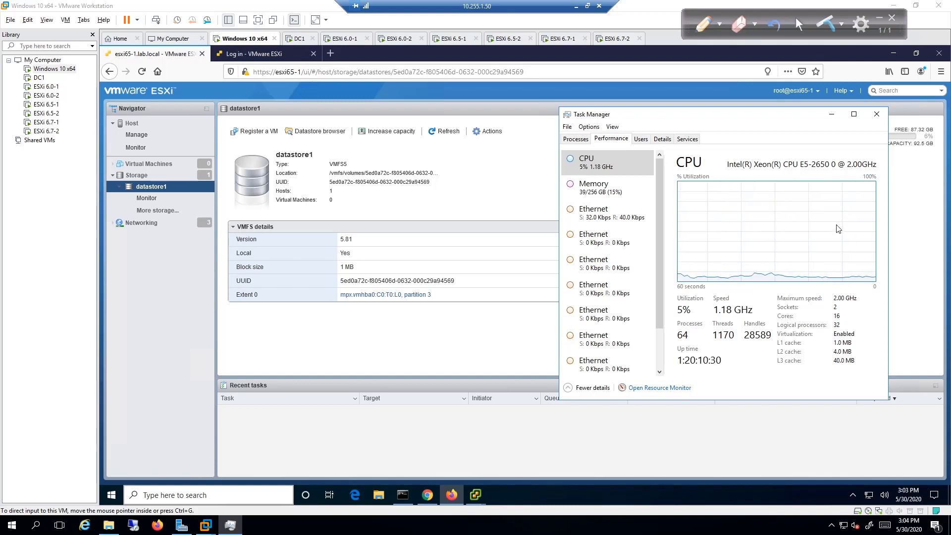
pyautogui.click(180, 292)
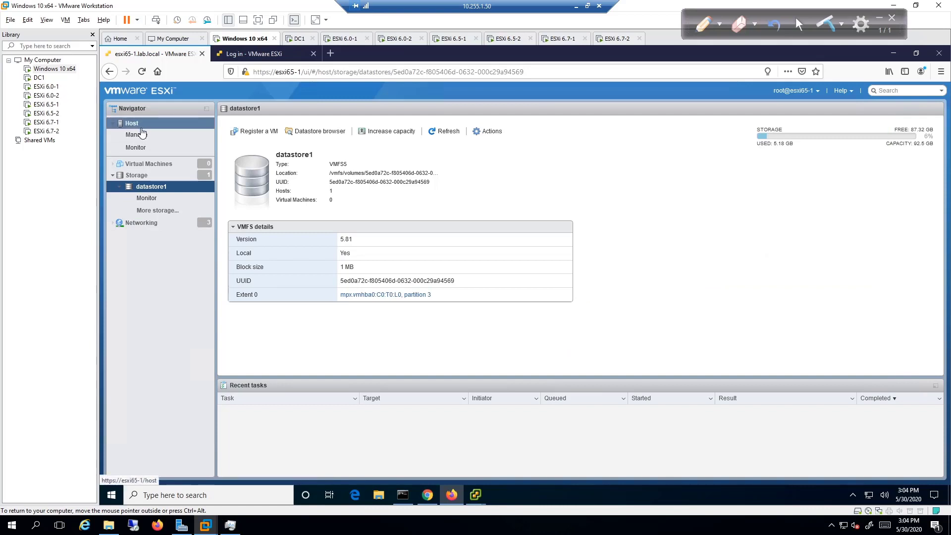
pyautogui.click(144, 165)
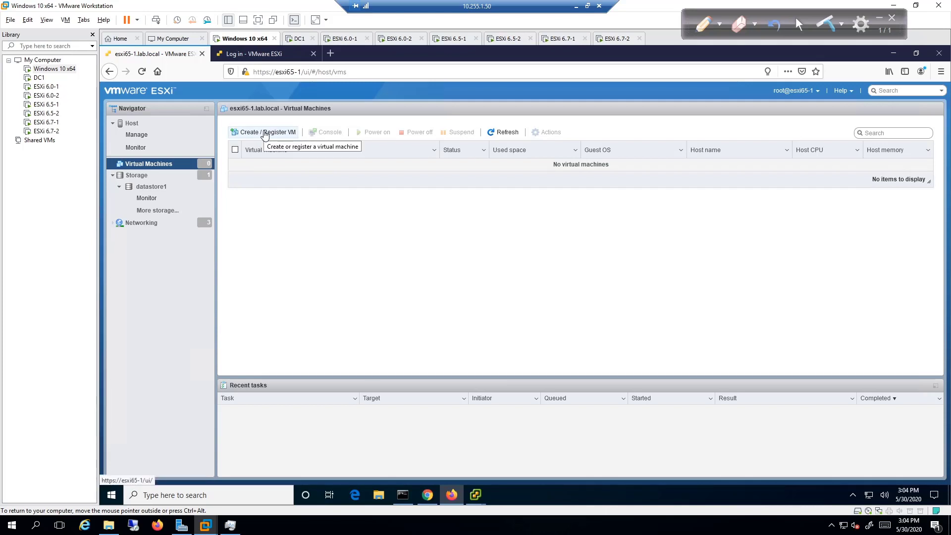
pyautogui.click(265, 133)
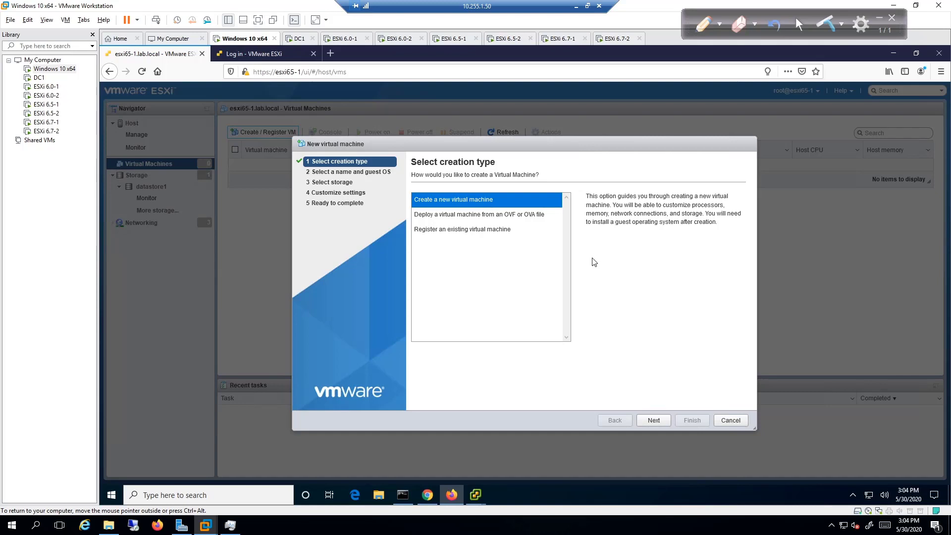
# Name the new VM Server2012R2 with ESXi 6.5 compatibility.
pyautogui.click(655, 419)
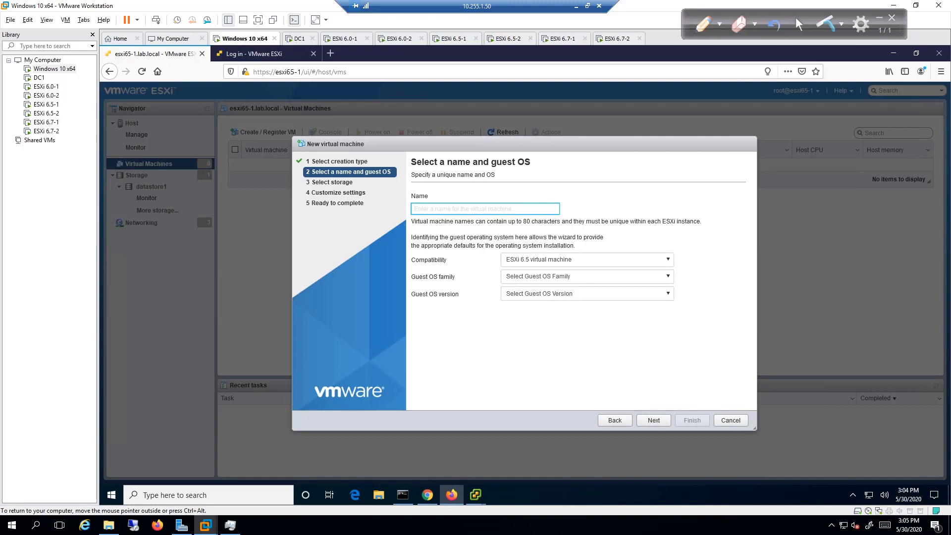
pyautogui.write('Server2012')
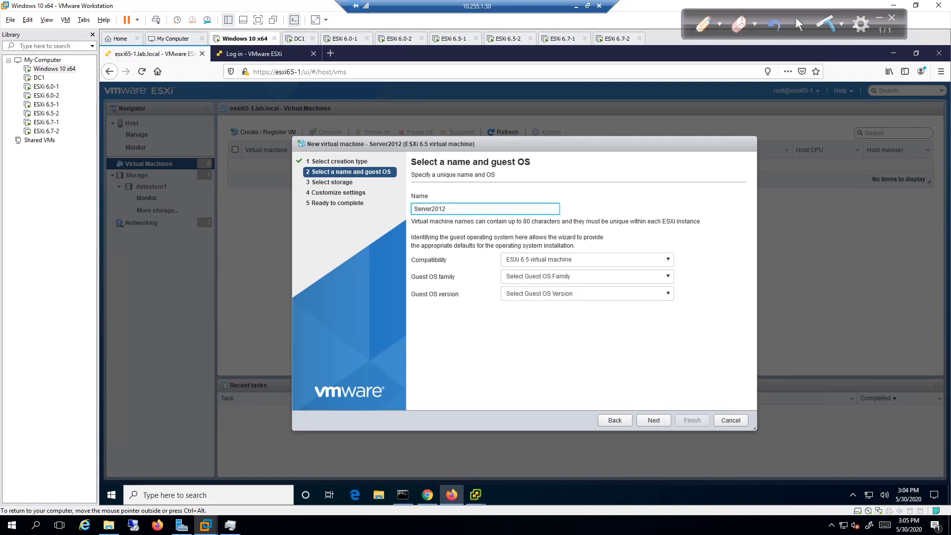
pyautogui.write('R2')
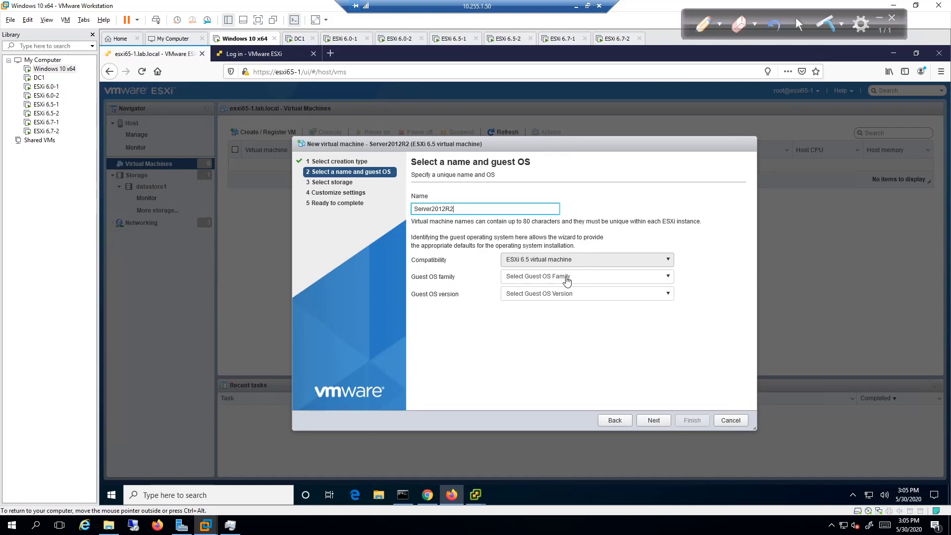
pyautogui.click(560, 258)
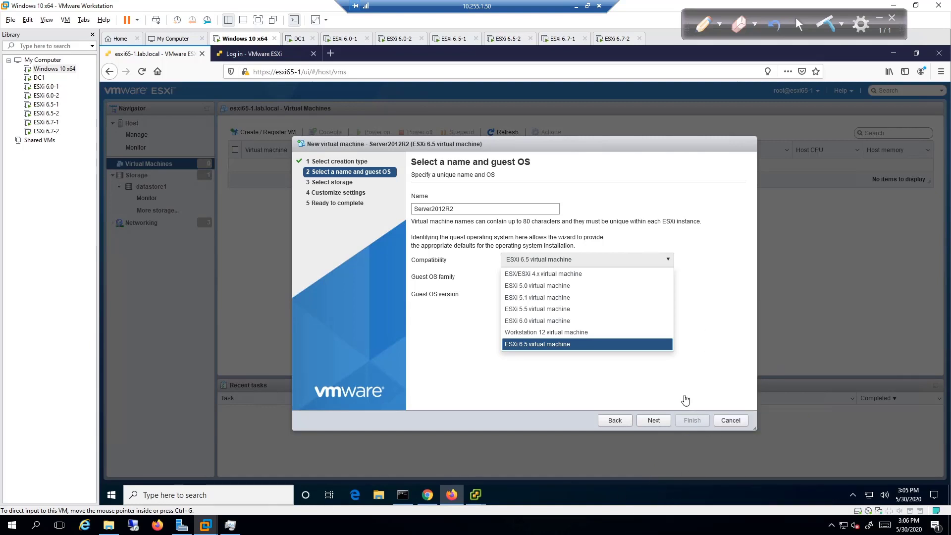
pyautogui.click(598, 344)
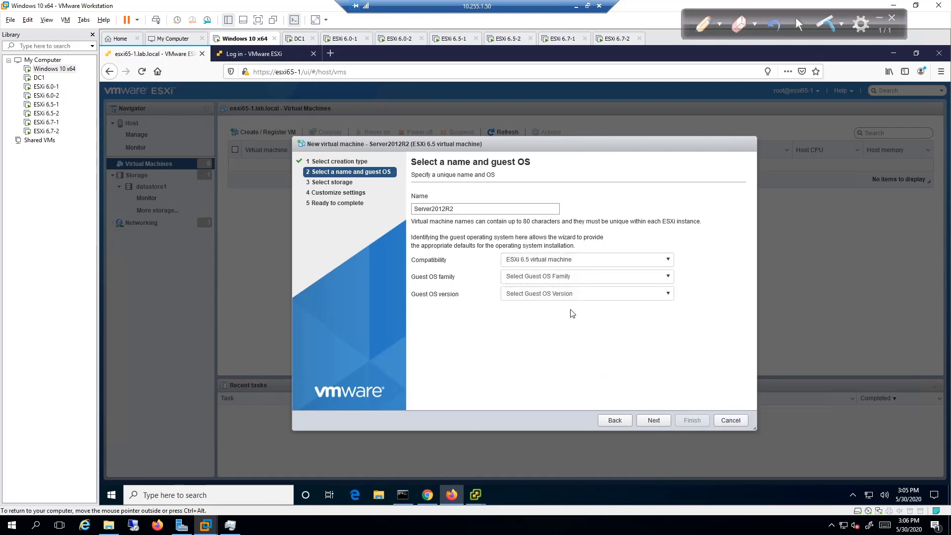
# Leave the guest OS family and version unset and cancel the wizard.
pyautogui.click(551, 283)
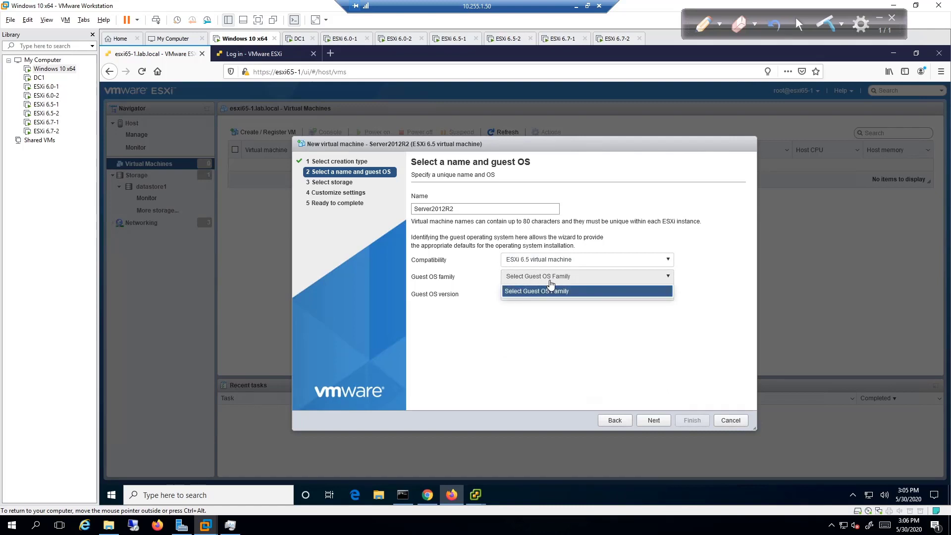
pyautogui.click(555, 295)
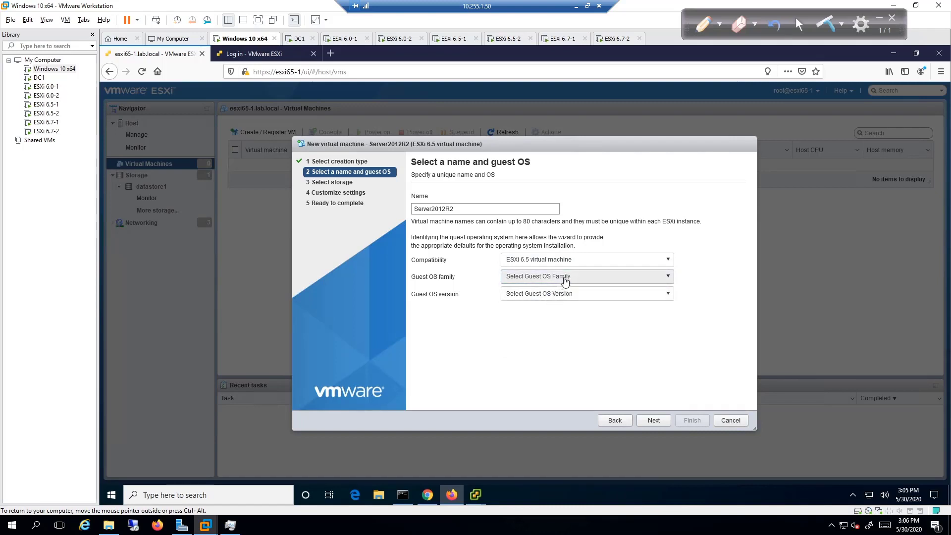
pyautogui.click(570, 279)
pyautogui.click(573, 279)
pyautogui.click(670, 278)
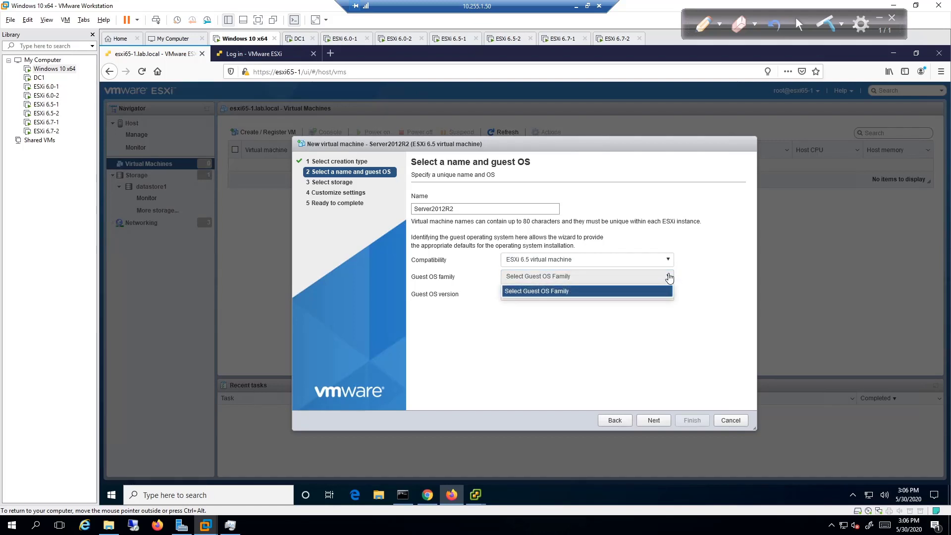
pyautogui.click(669, 278)
pyautogui.click(628, 292)
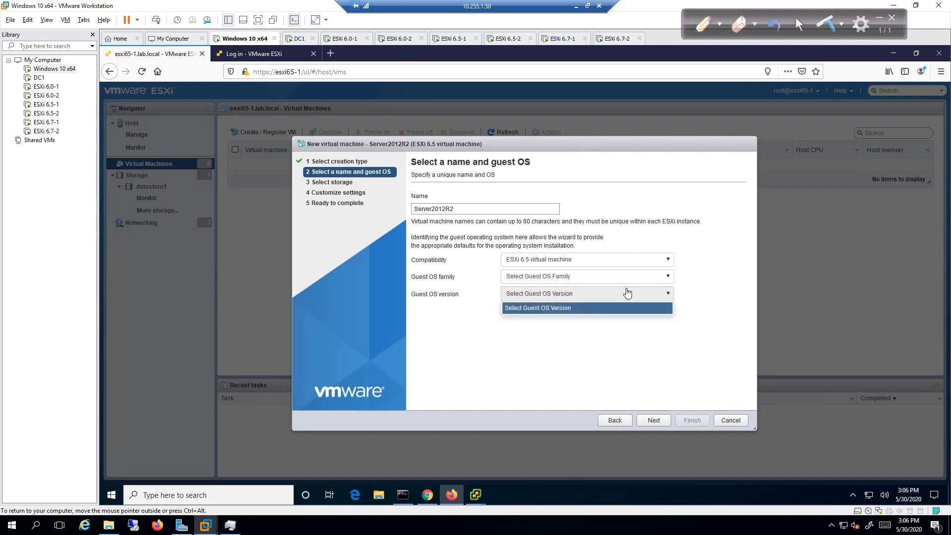
pyautogui.click(620, 356)
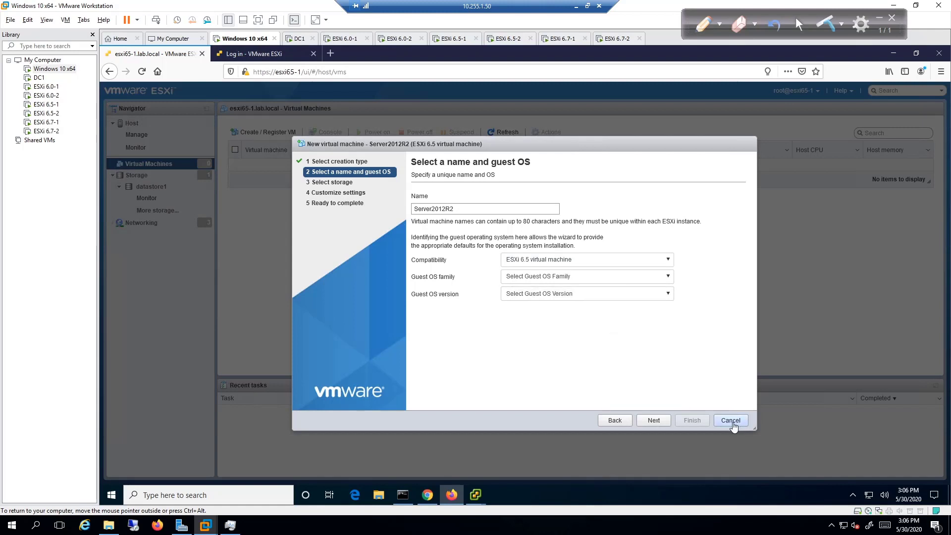
pyautogui.click(731, 421)
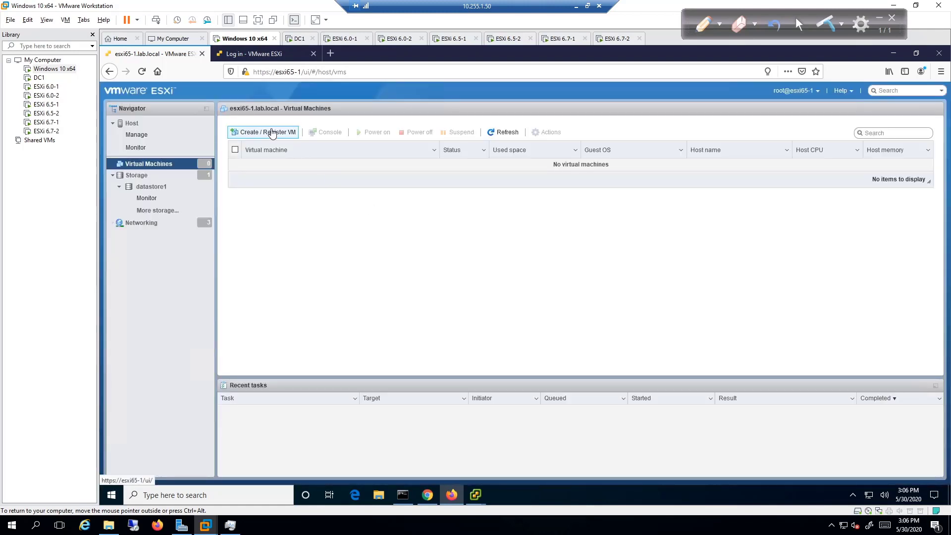
# Start a new VM named Win2012R2 with Windows as the guest OS family.
pyautogui.click(272, 133)
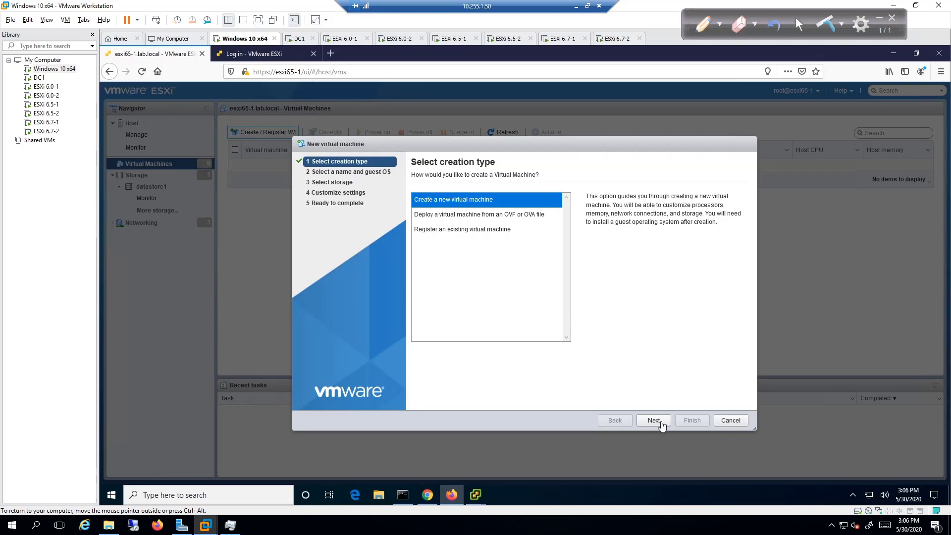
pyautogui.click(661, 424)
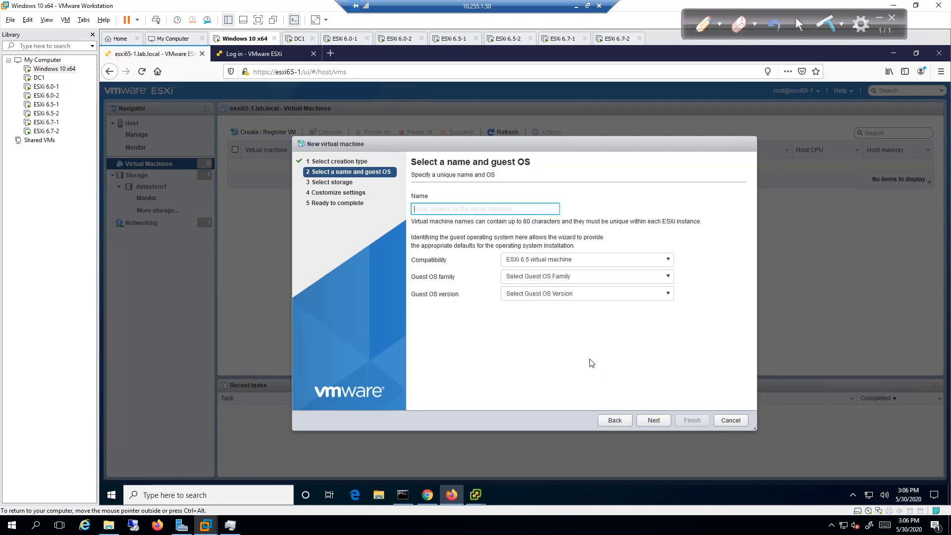
pyautogui.write('Win2012R2')
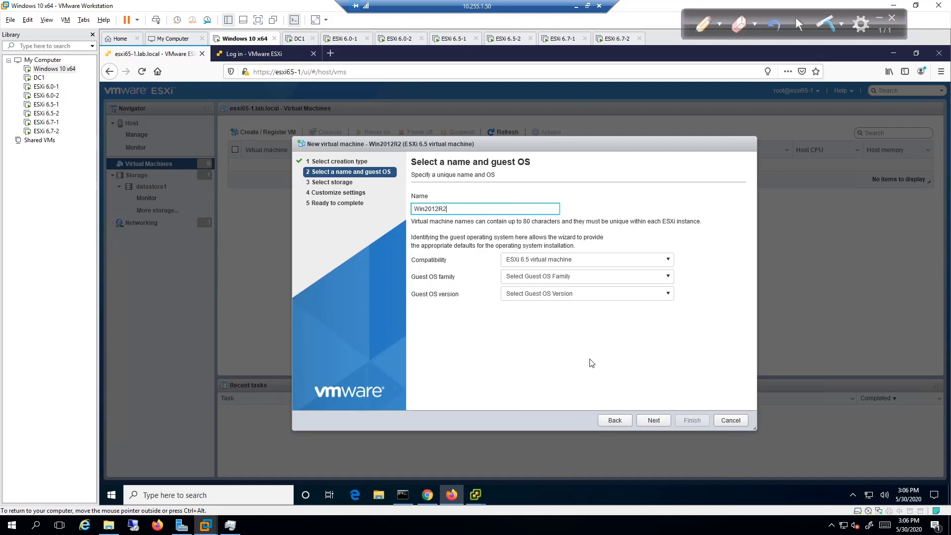
pyautogui.click(586, 280)
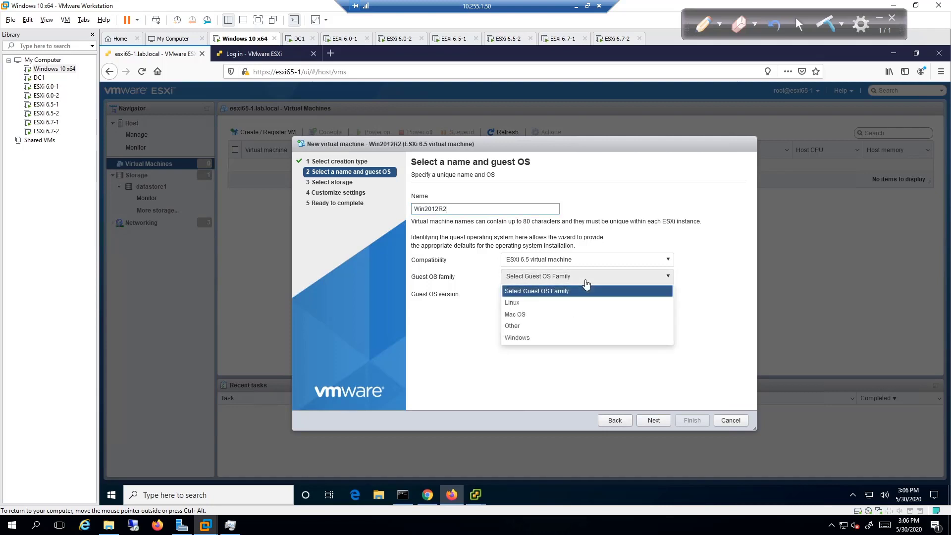
pyautogui.click(561, 338)
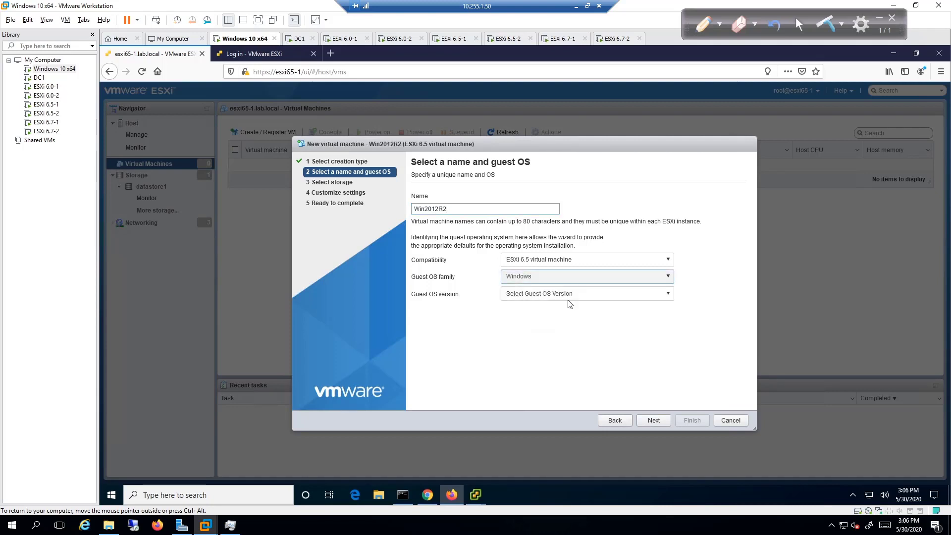
# Set the guest version to Microsoft Windows Server 2012 (64-bit) and keep datastore1 storage.
pyautogui.click(570, 294)
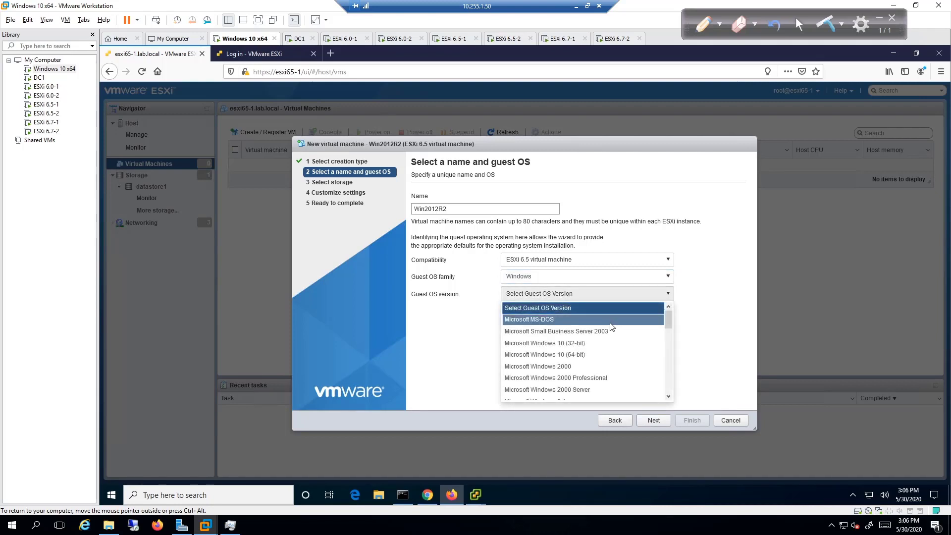
pyautogui.scroll(-3, 614, 332)
pyautogui.scroll(-3, 618, 338)
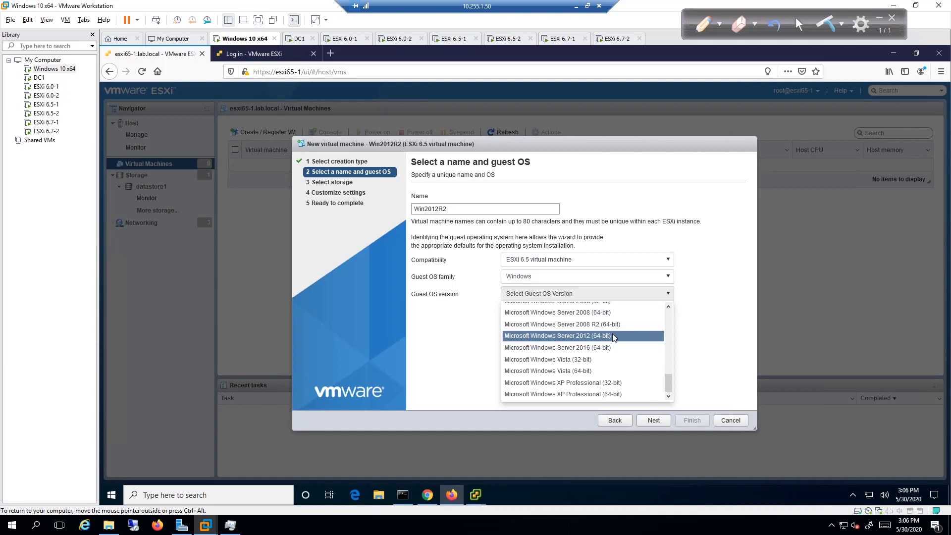
pyautogui.click(615, 337)
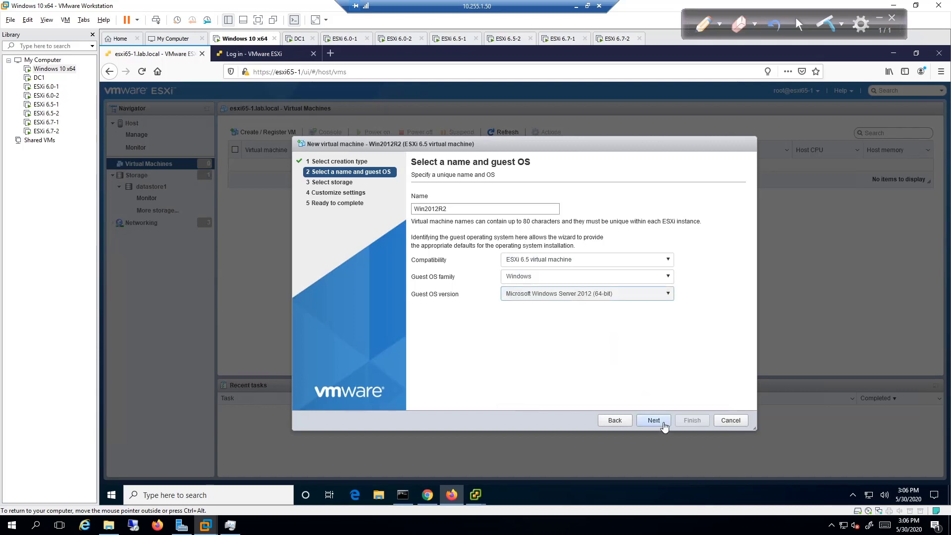
pyautogui.click(663, 424)
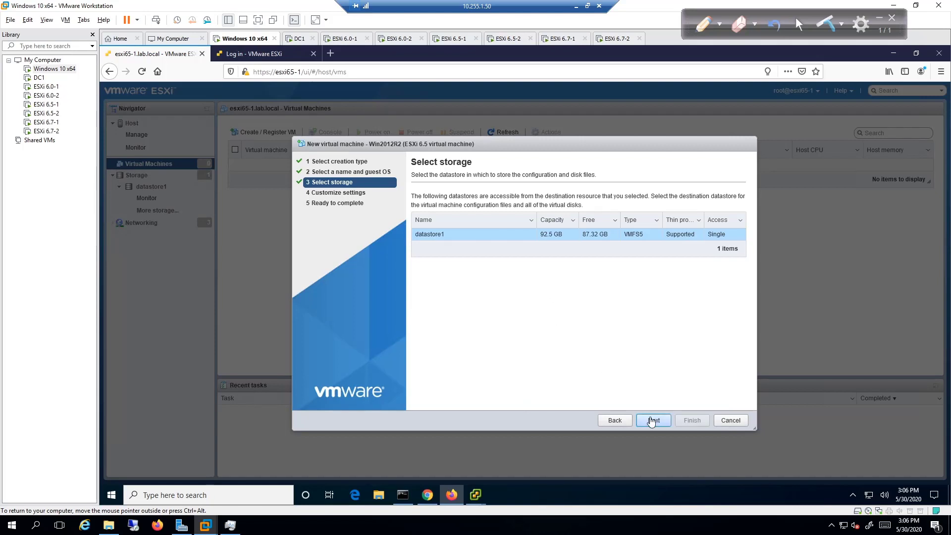
pyautogui.click(652, 421)
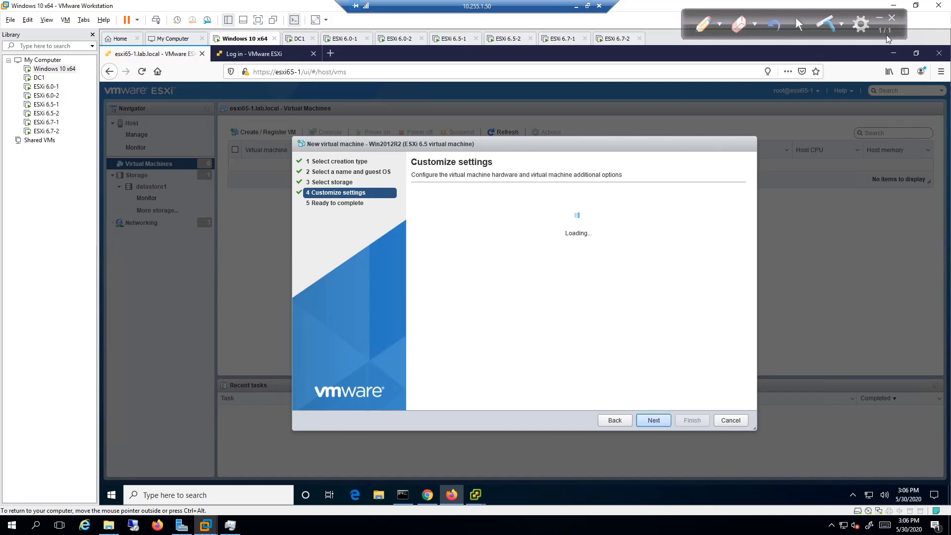
# Switch the memory unit to GB, replace 4096 with 8, and dismiss the memory warning.
pyautogui.click(880, 18)
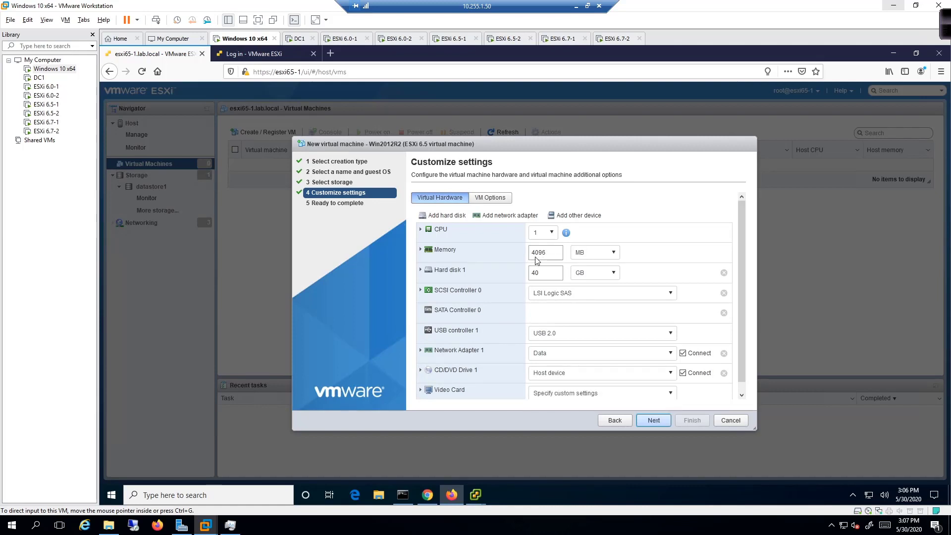
pyautogui.click(614, 253)
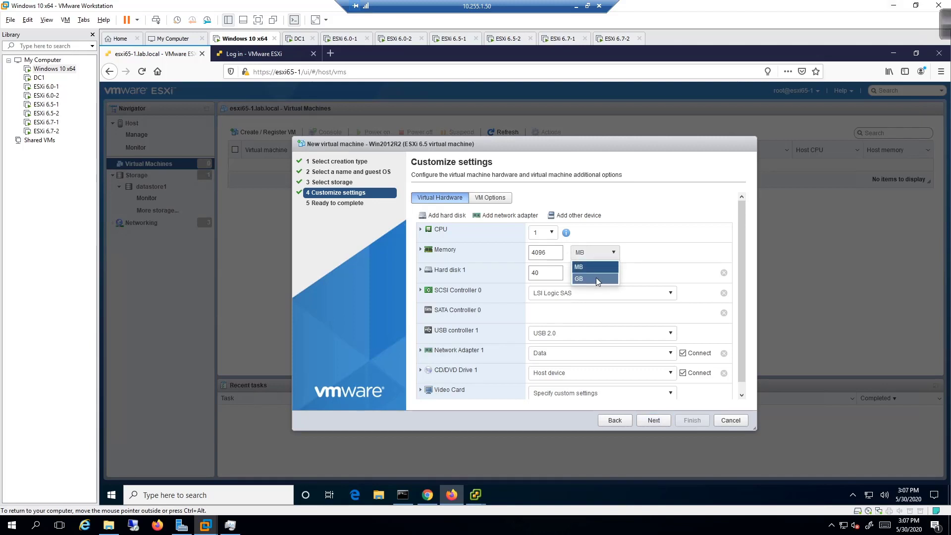
pyautogui.click(596, 279)
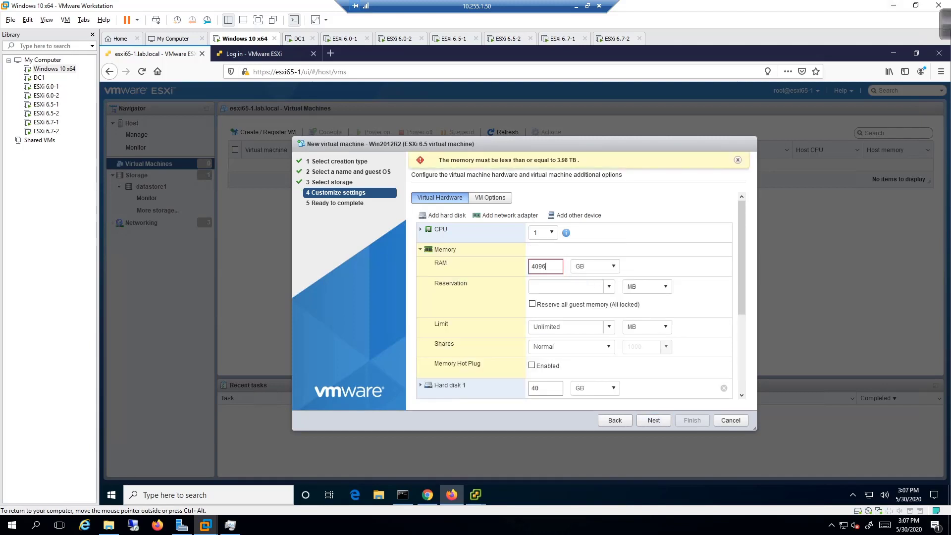
pyautogui.moveTo(547, 267); pyautogui.dragTo(452, 253)
pyautogui.write('8')
pyautogui.click(422, 252)
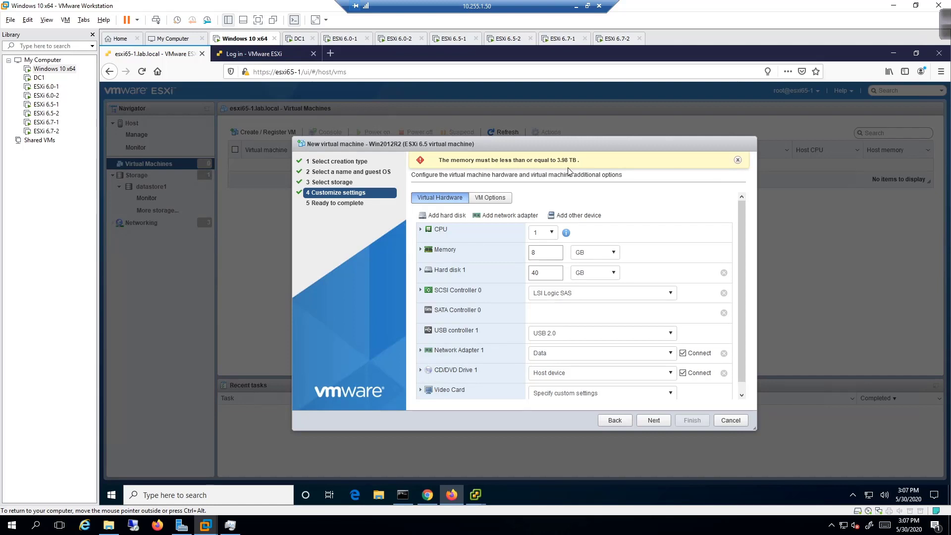
pyautogui.click(738, 161)
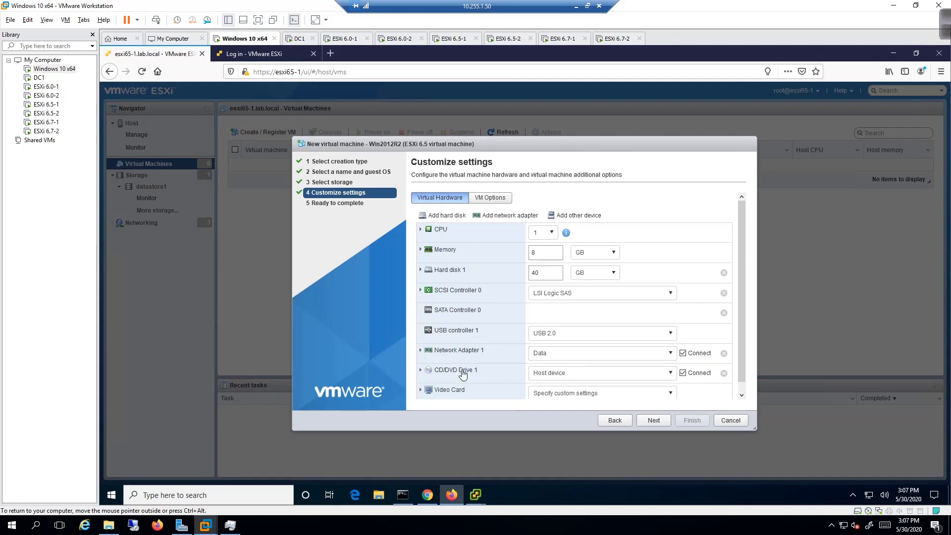
# Attach Server-2012R2.iso from the datastore to CD/DVD Drive 1 and connect the adapter to VM Network.
pyautogui.click(671, 374)
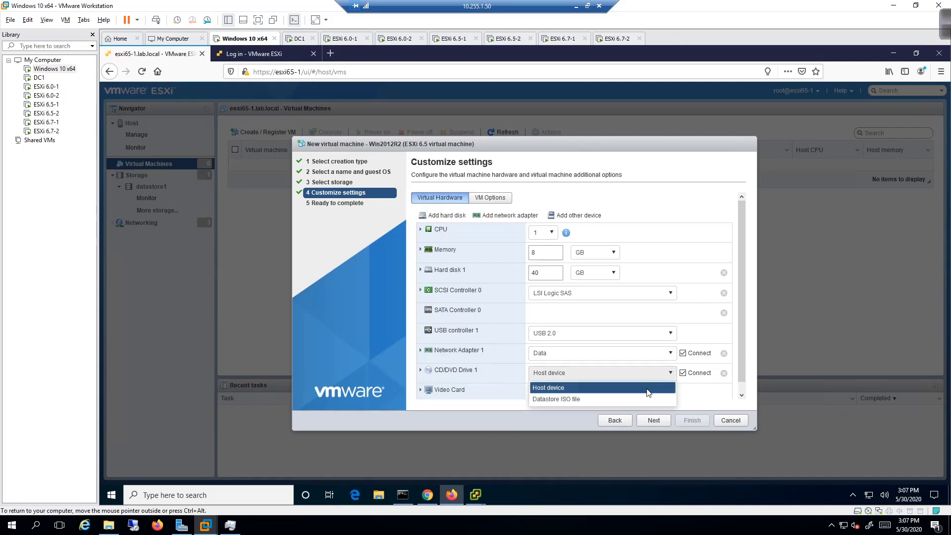
pyautogui.click(623, 399)
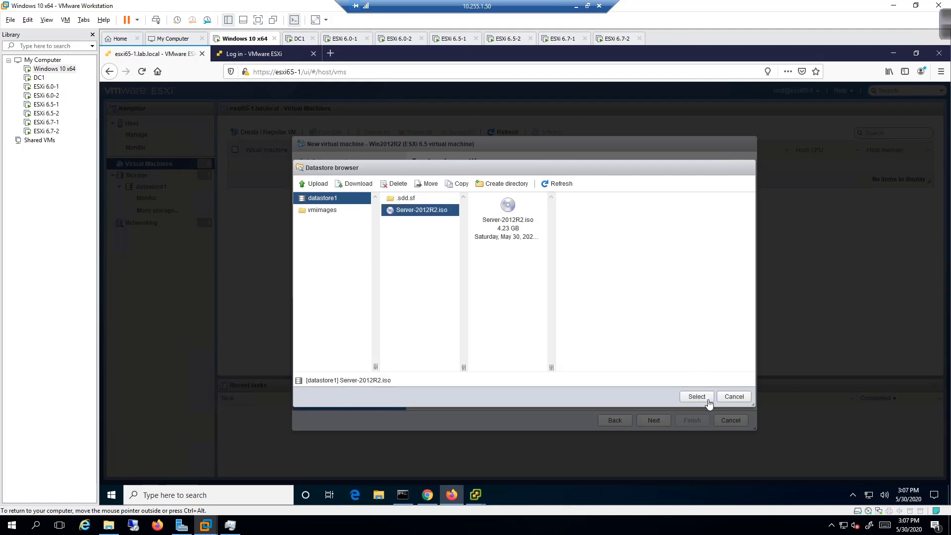
pyautogui.click(697, 397)
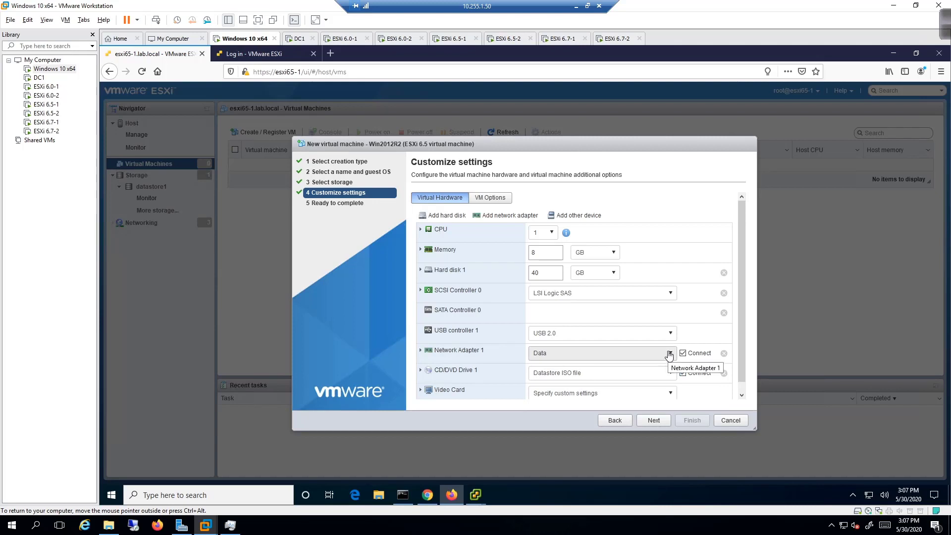
pyautogui.click(670, 353)
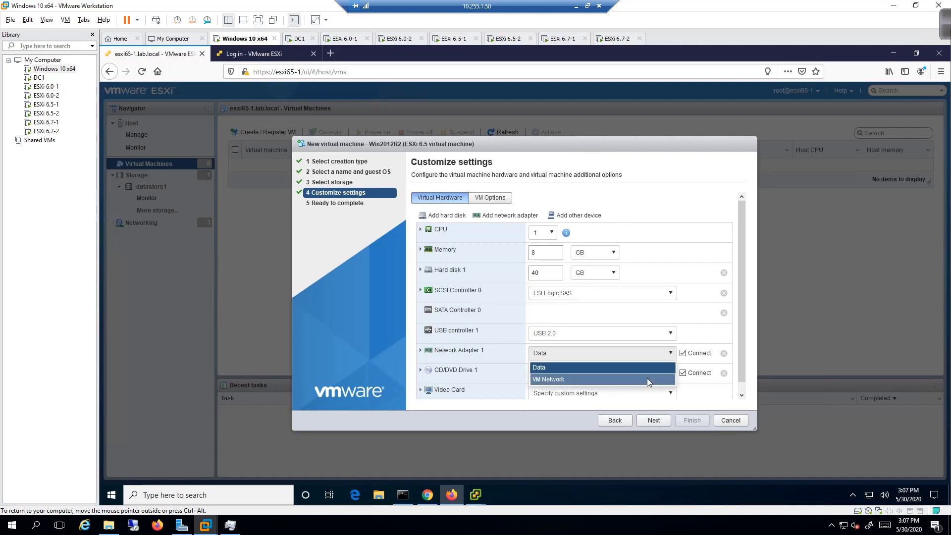
pyautogui.click(648, 379)
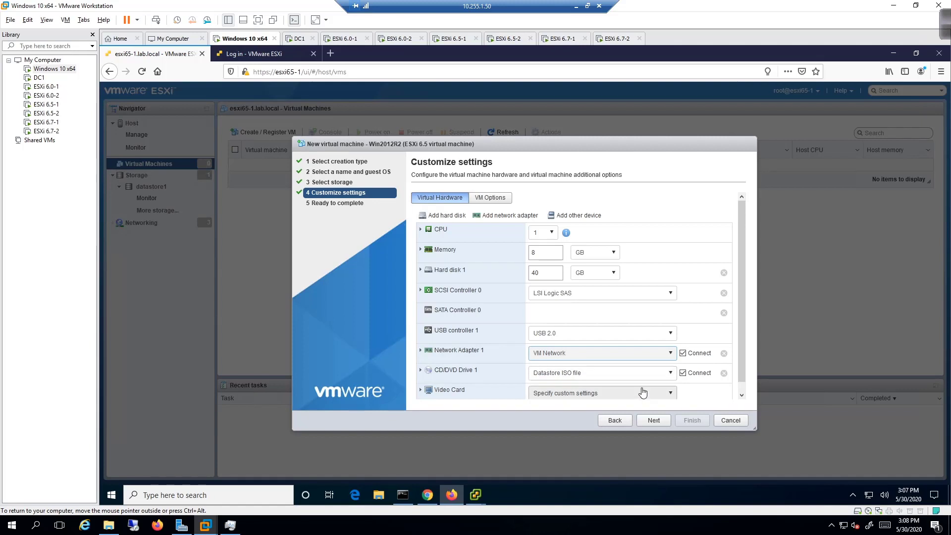
# Enlarge Hard disk 1 from 40 GB to 50 GB.
pyautogui.scroll(-1, 642, 356)
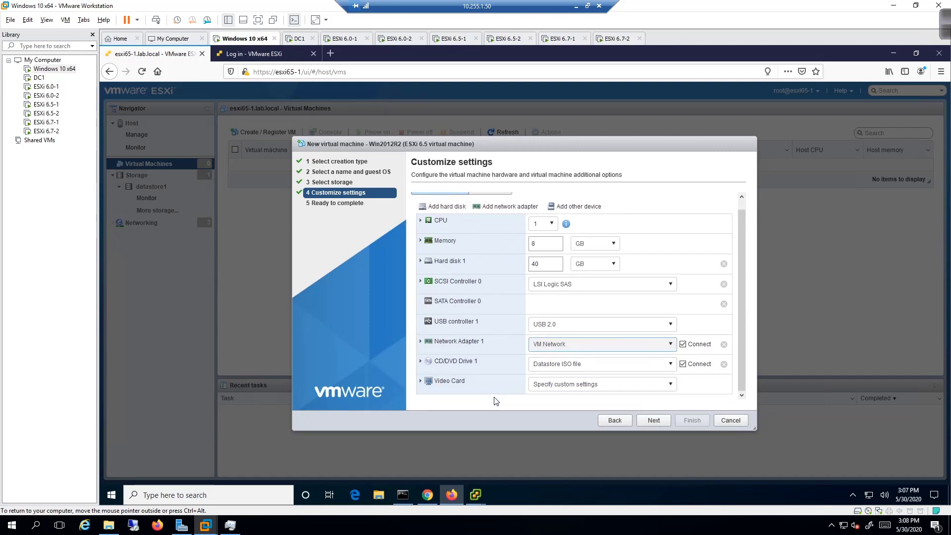
pyautogui.click(545, 264)
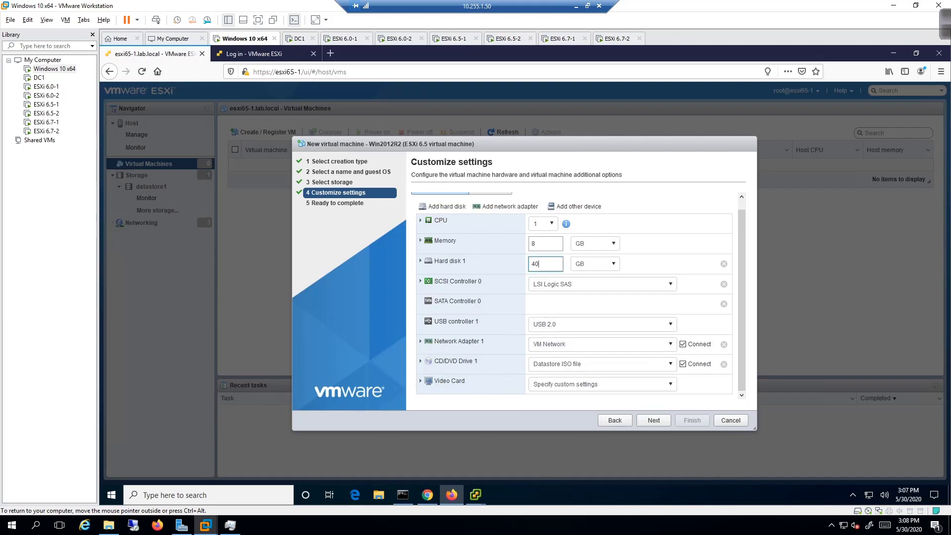
pyautogui.write('50')
pyautogui.click(562, 423)
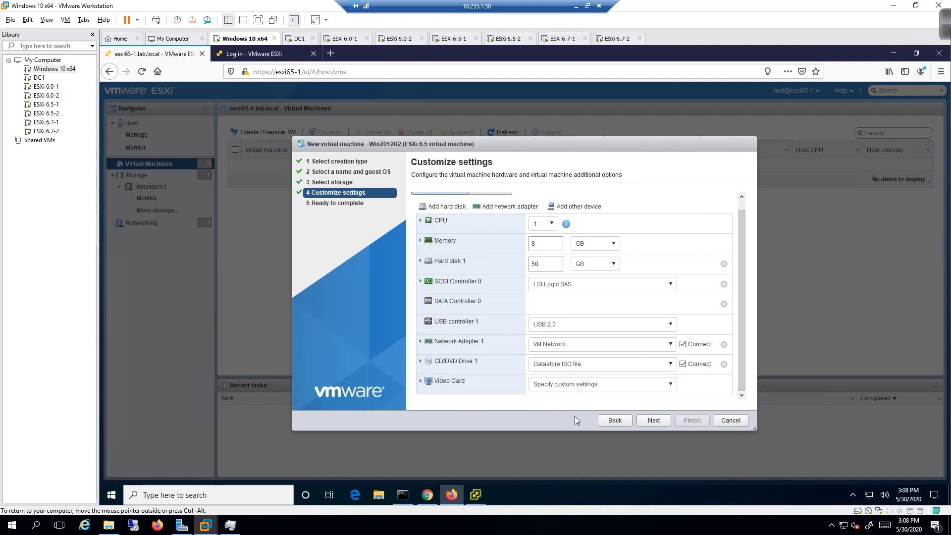
# Finish the wizard to create Win2012R2 and open its summary page from the Virtual Machines list.
pyautogui.click(654, 423)
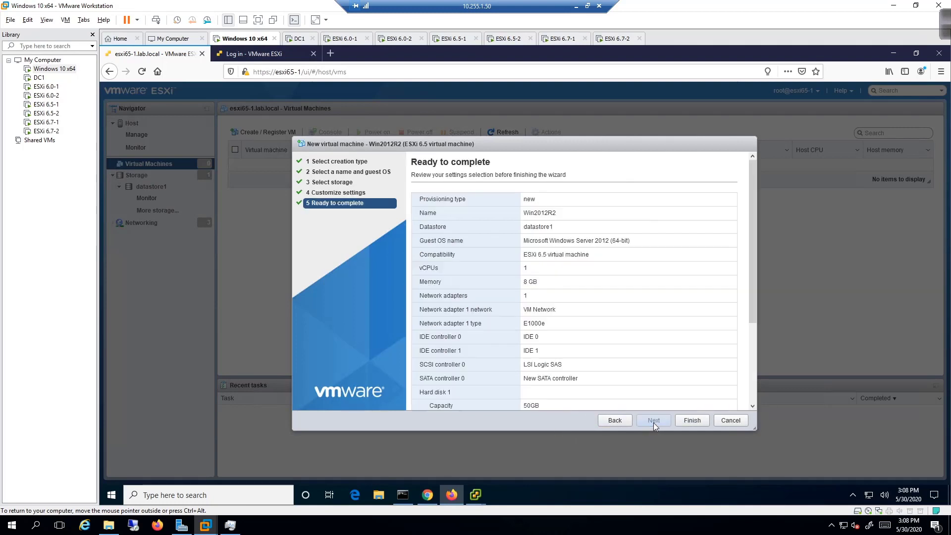
pyautogui.click(700, 422)
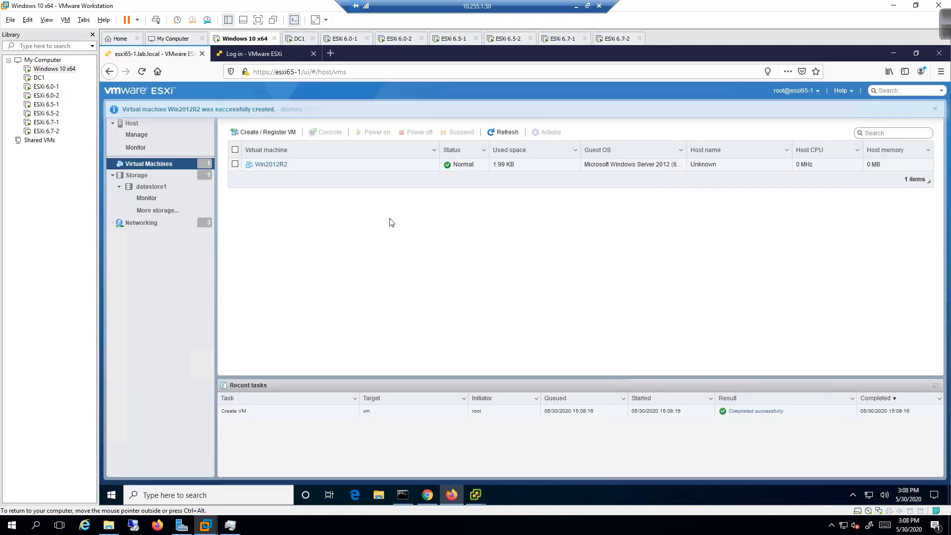
pyautogui.click(263, 166)
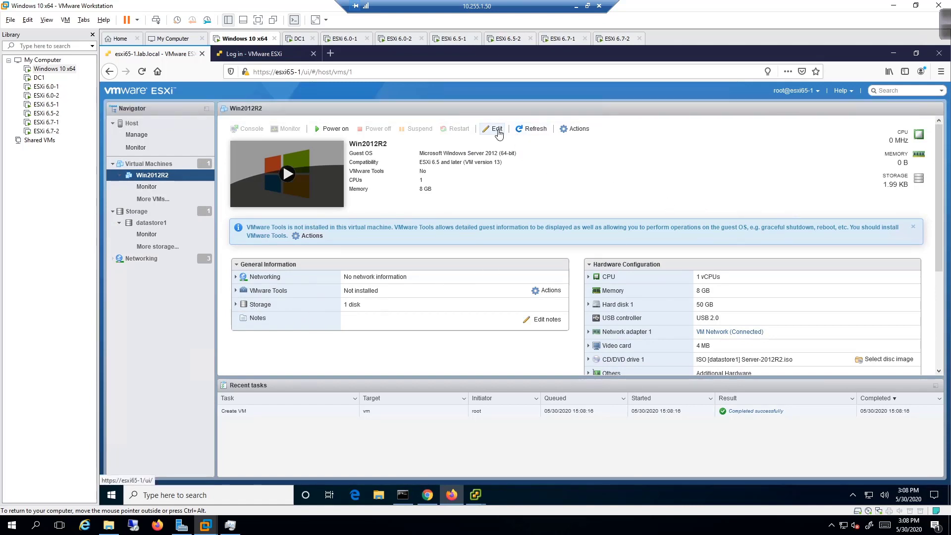
# Clear Win2012R2's negative memory limit in Edit settings, save, and reload after the exception error.
pyautogui.click(496, 130)
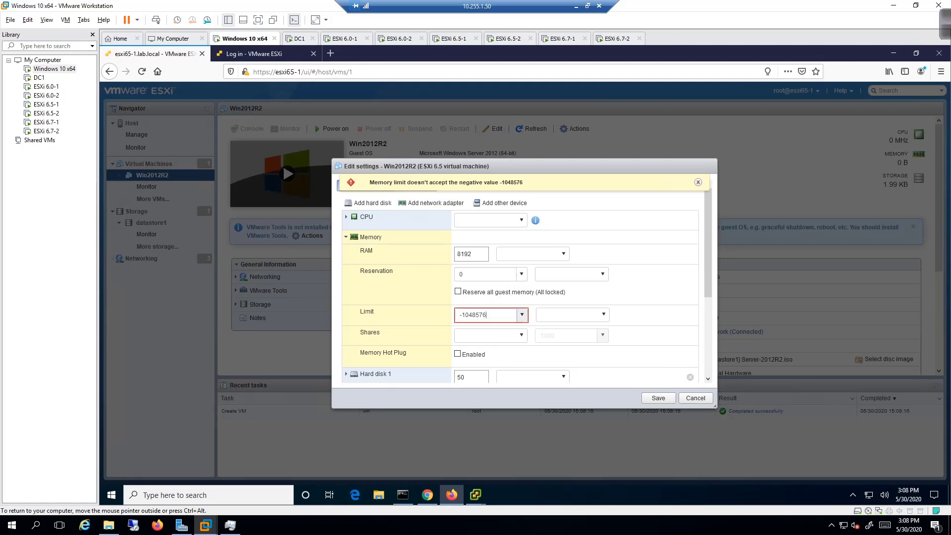
pyautogui.press('BackSpace')
pyautogui.press('BackSpace')
pyautogui.press('BackSpace')
pyautogui.press('BackSpace')
pyautogui.press('BackSpace')
pyautogui.press('BackSpace')
pyautogui.press('BackSpace')
pyautogui.press('BackSpace')
pyautogui.click(346, 238)
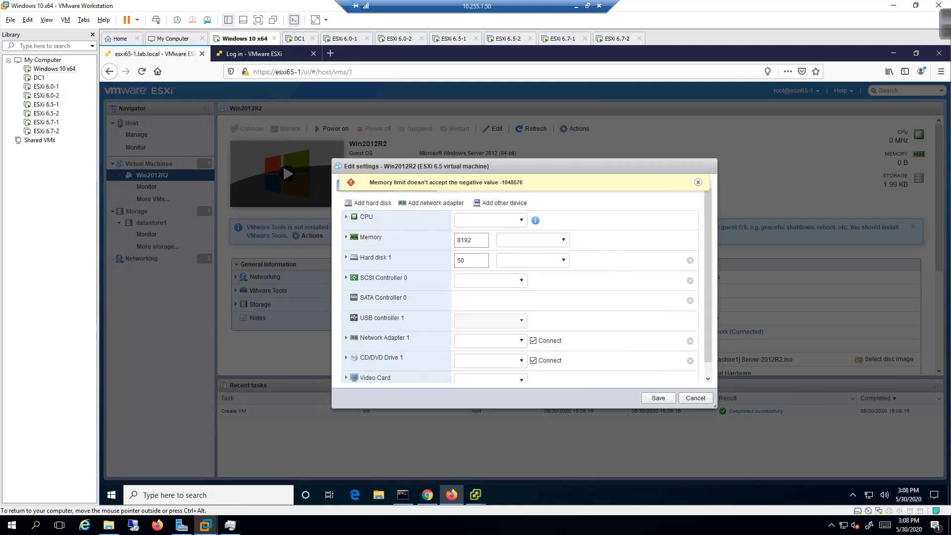
pyautogui.click(698, 182)
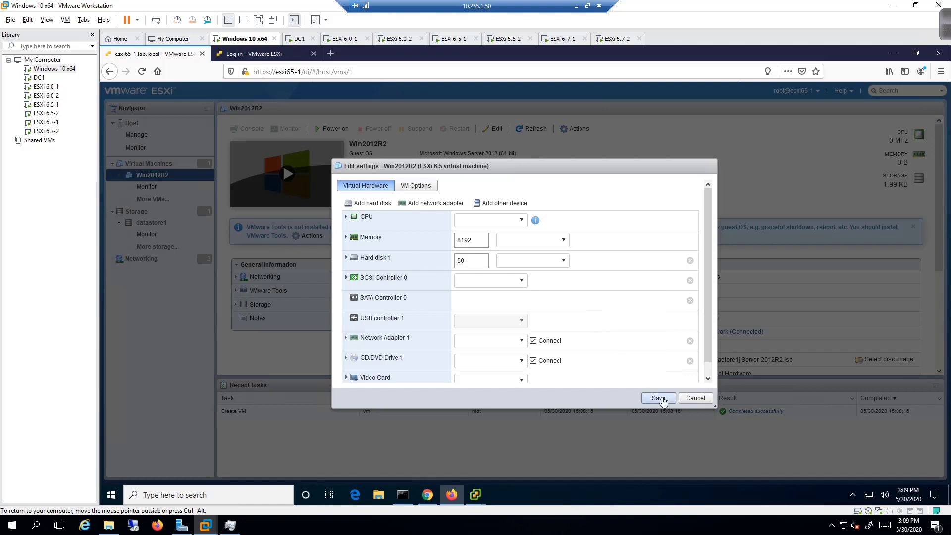
pyautogui.click(660, 398)
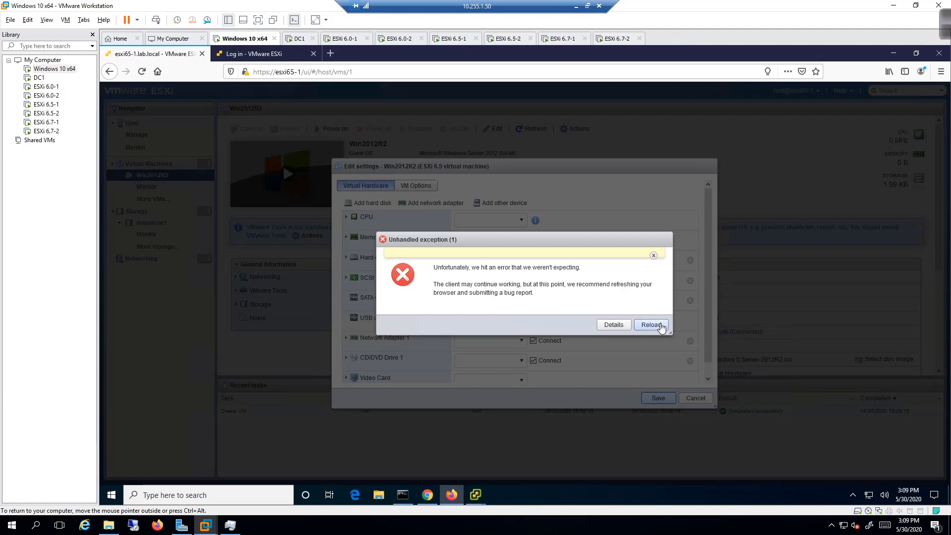
pyautogui.click(651, 325)
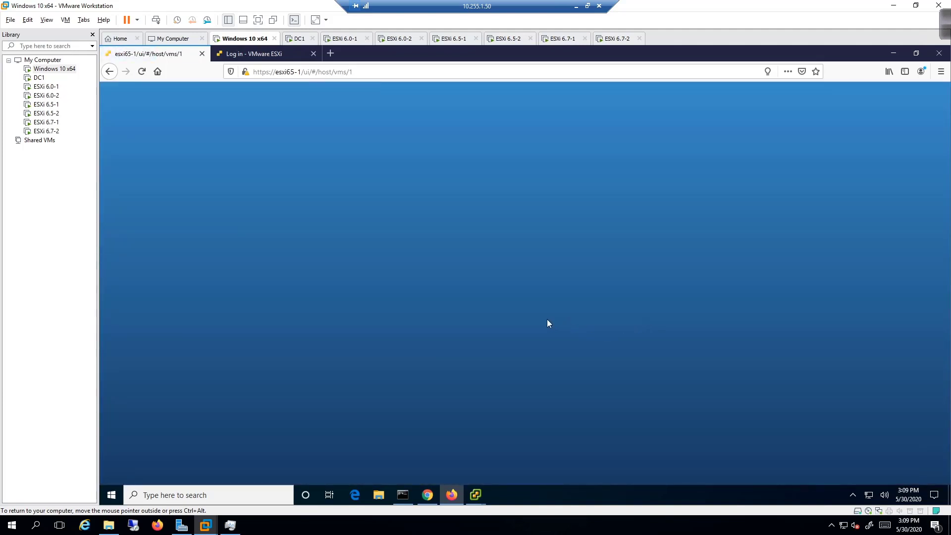
# Power on the Win2012R2 virtual machine and bring up its console options.
pyautogui.hotkey('ctrl', 'alt')
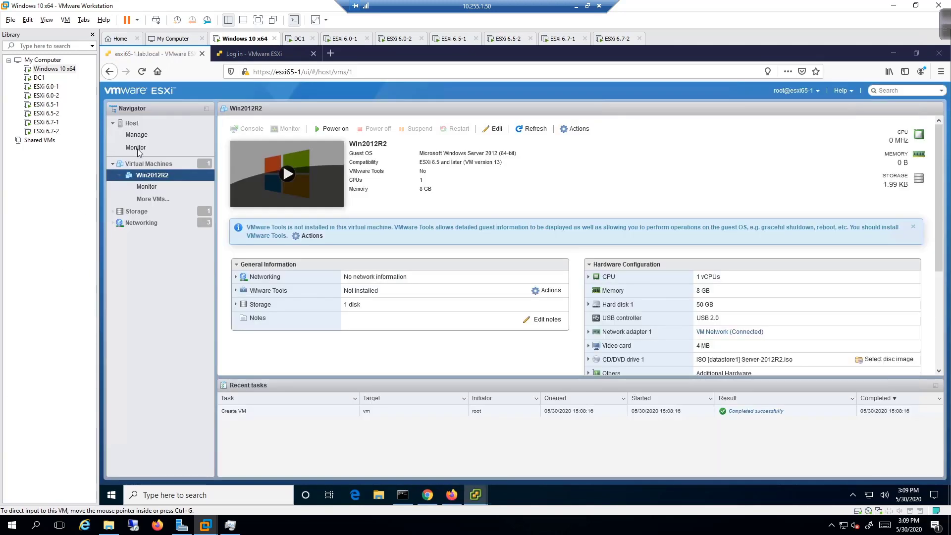
pyautogui.click(329, 130)
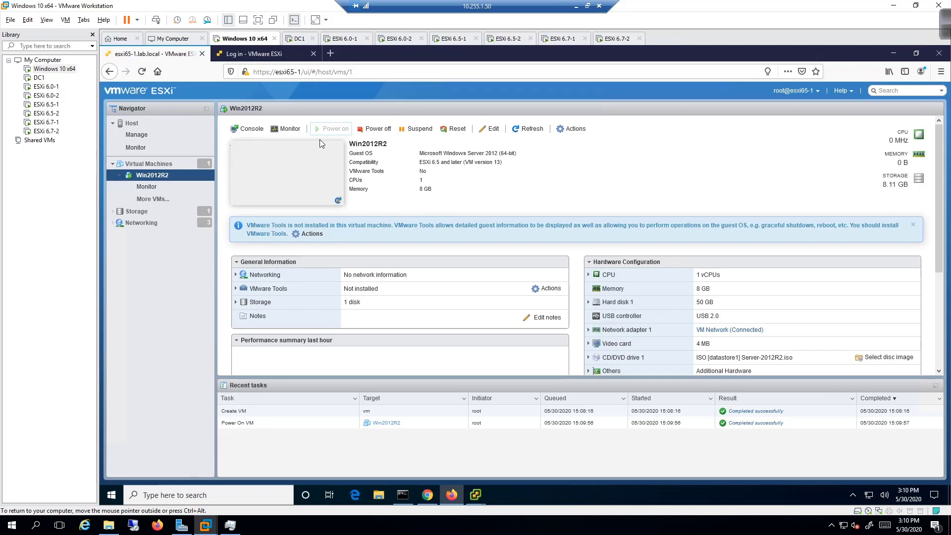
pyautogui.click(247, 131)
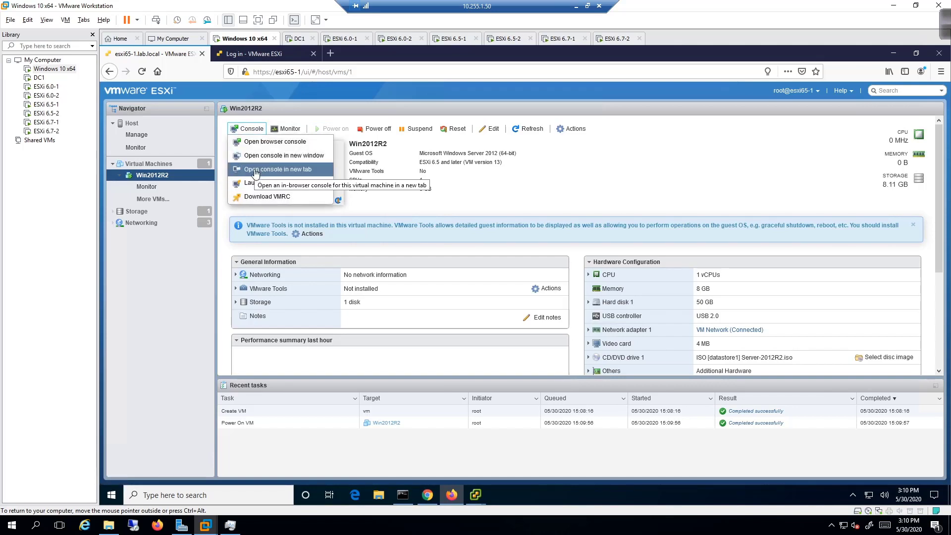
# Open Win2012R2's console in a new browser tab.
pyautogui.click(255, 170)
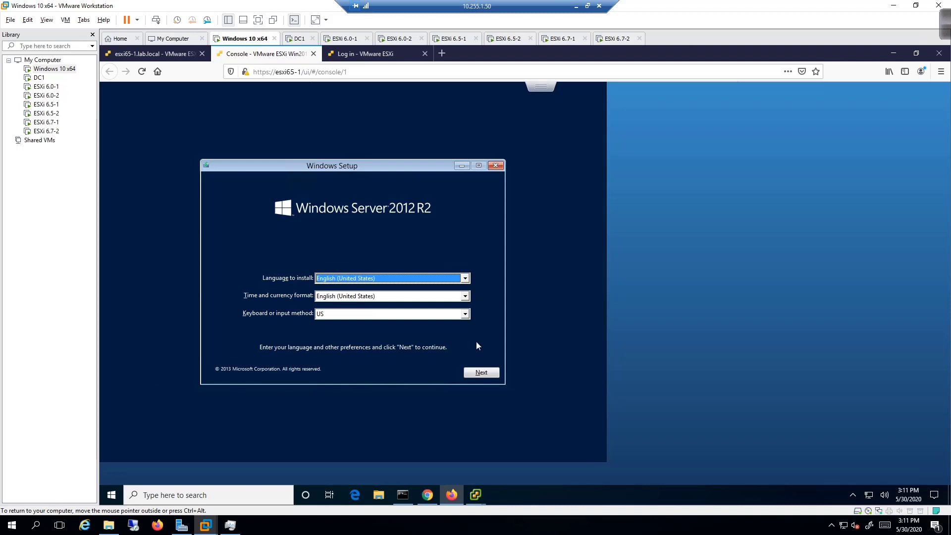
# Accept the default language, start Install now, then briefly check and minimize the other VM's console.
pyautogui.click(483, 374)
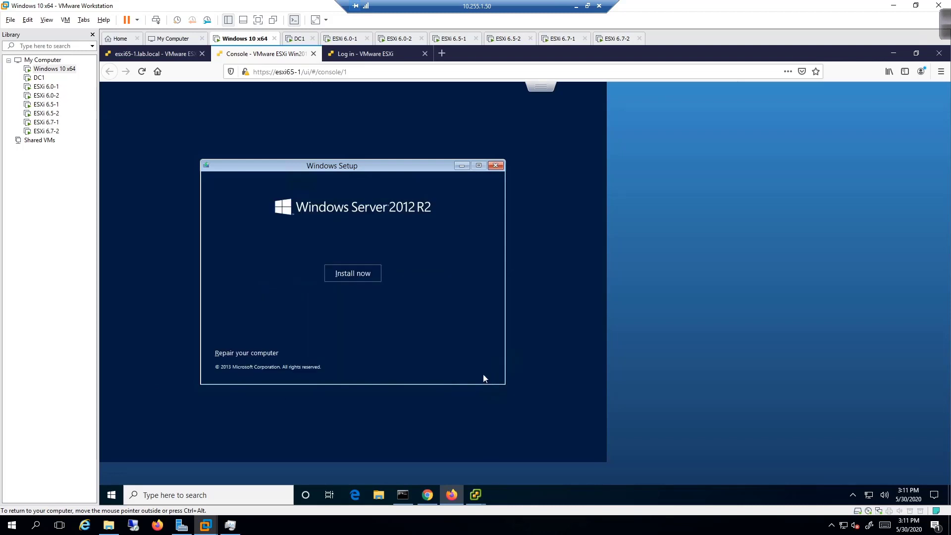
pyautogui.click(366, 275)
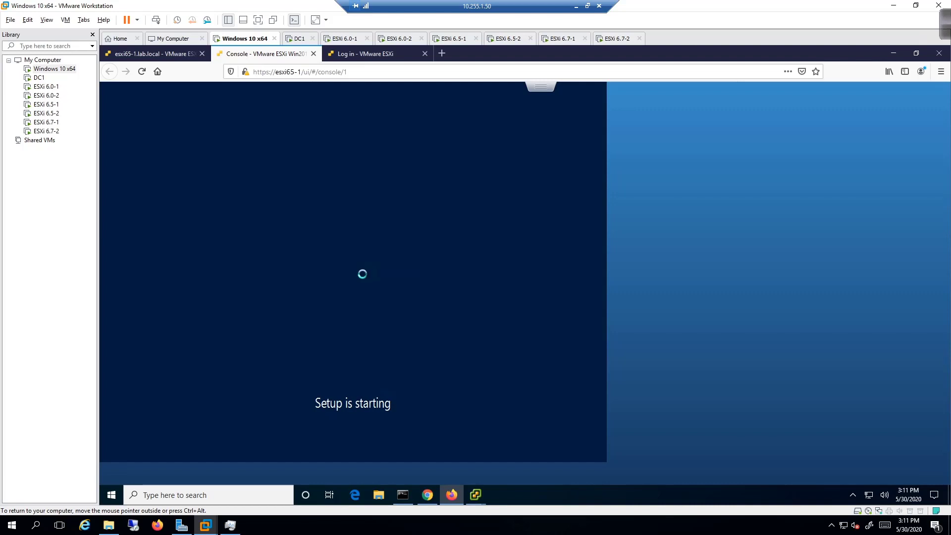
pyautogui.moveTo(476, 495)
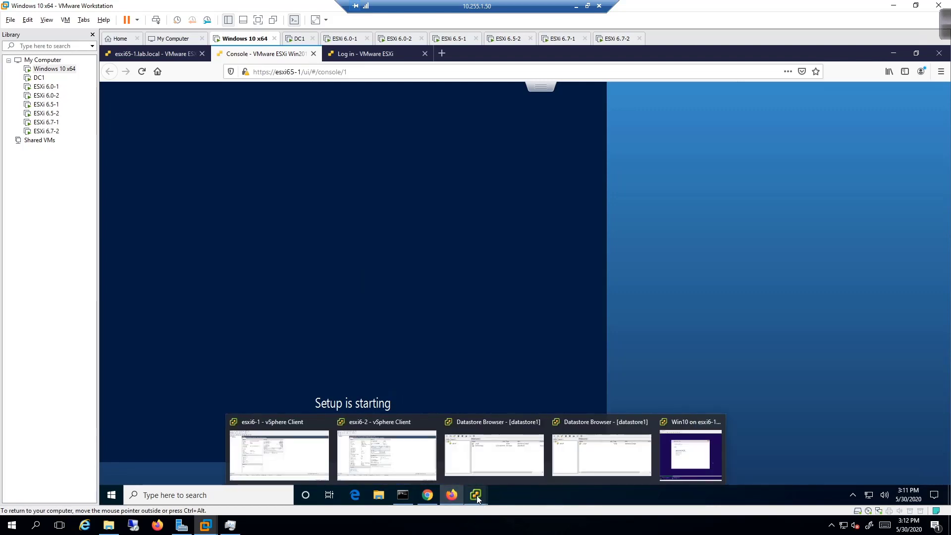
pyautogui.click(691, 453)
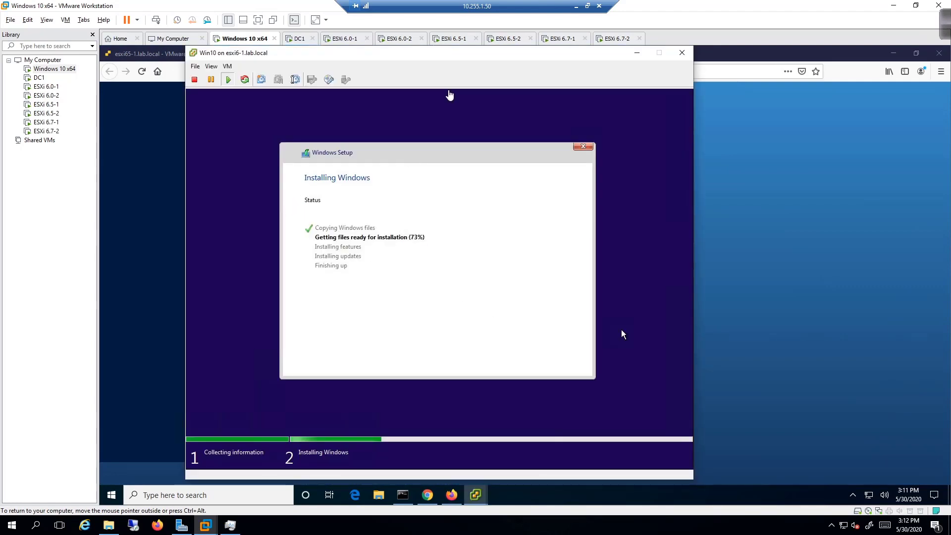
pyautogui.click(639, 55)
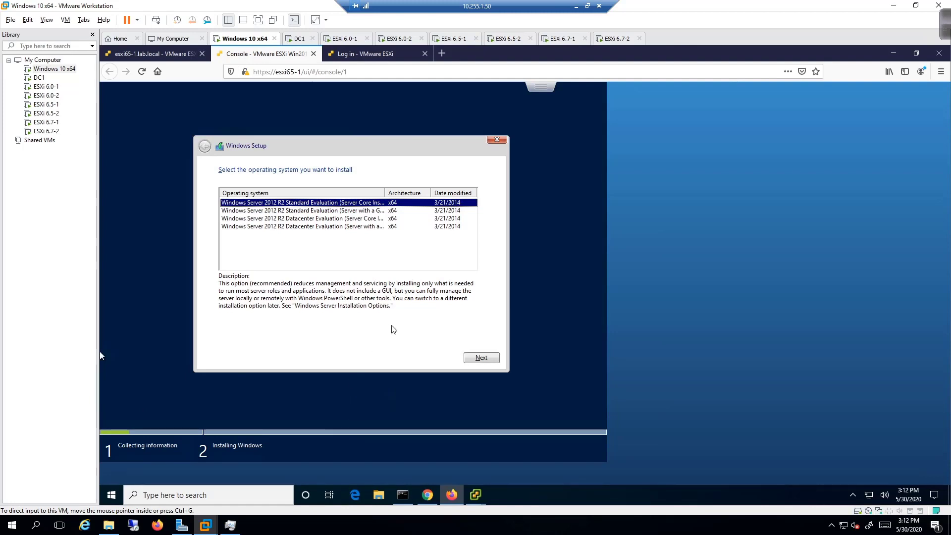
# Select Standard Evaluation (Server with a GUI), accept the license terms, and choose a Custom installation.
pyautogui.click(362, 263)
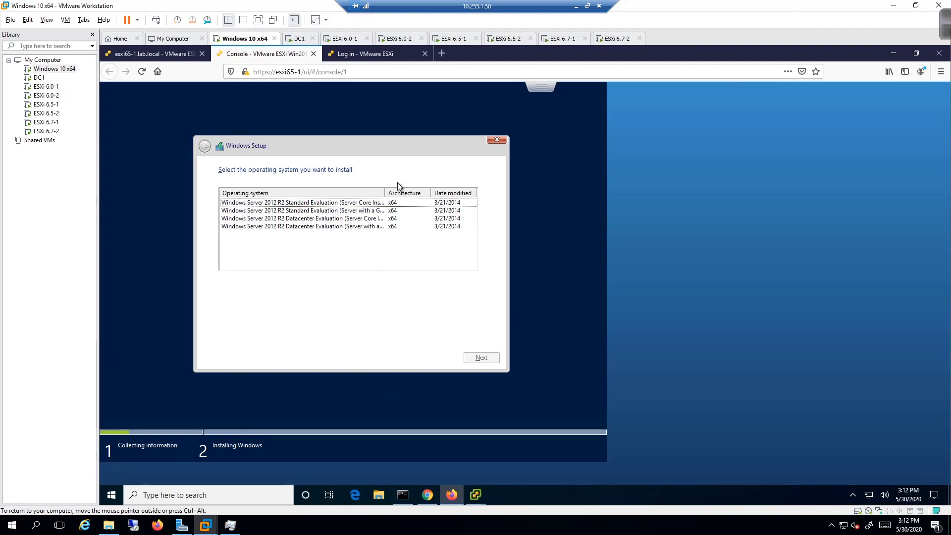
pyautogui.moveTo(384, 193); pyautogui.dragTo(407, 194)
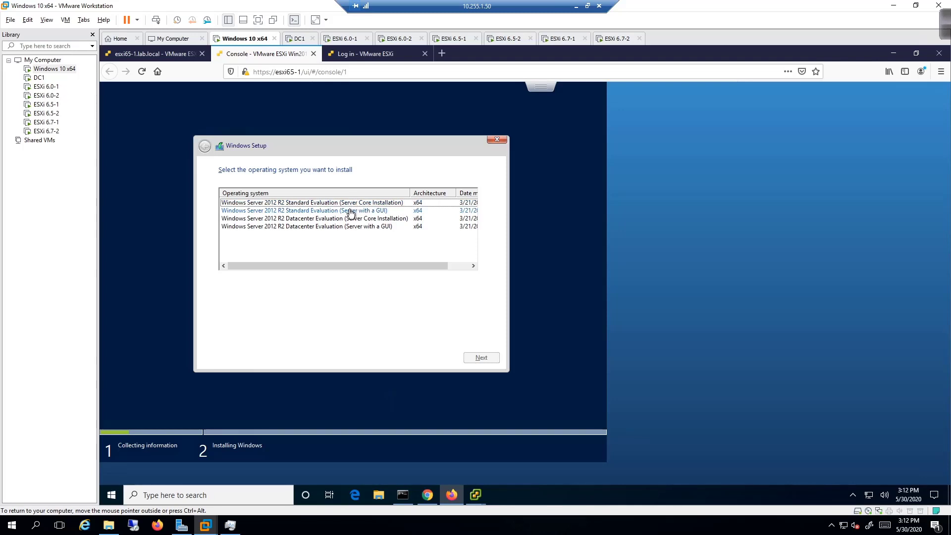
pyautogui.click(319, 213)
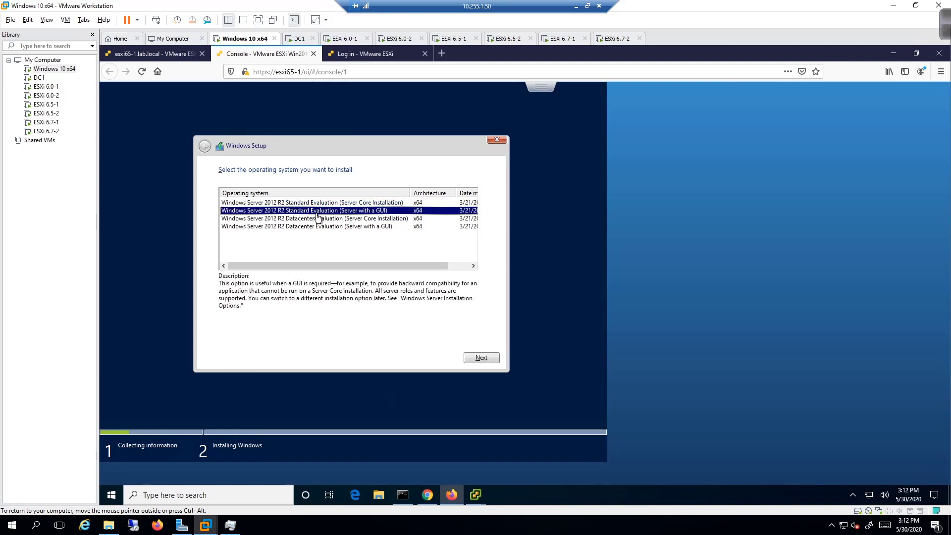
pyautogui.click(498, 362)
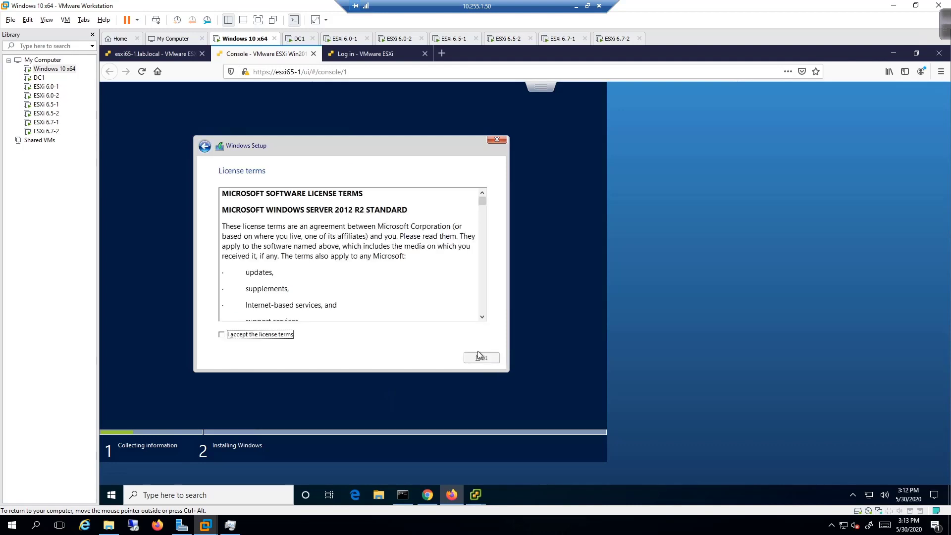
pyautogui.click(267, 335)
pyautogui.click(481, 362)
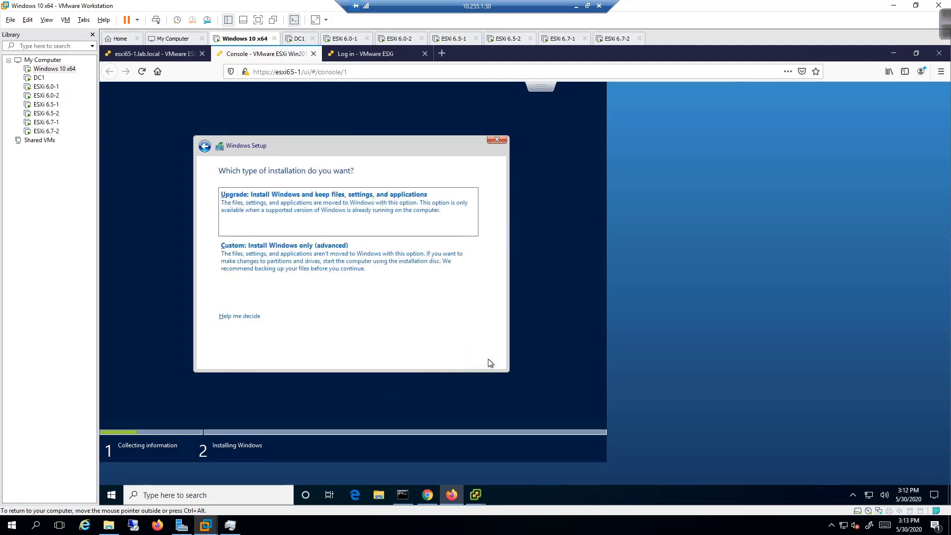
pyautogui.click(388, 274)
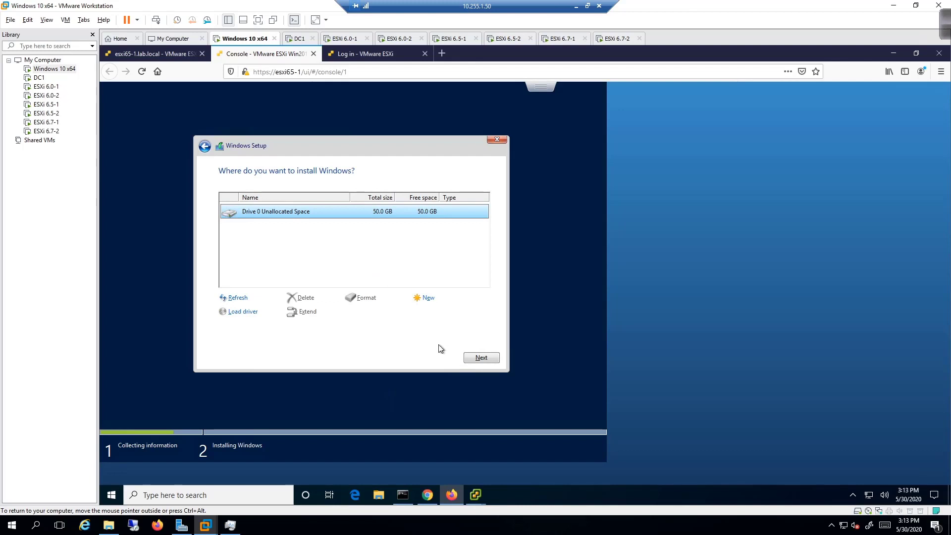
# Install onto Drive 0's unallocated space, then arrange the browser and Win10 console windows side by side.
pyautogui.click(478, 360)
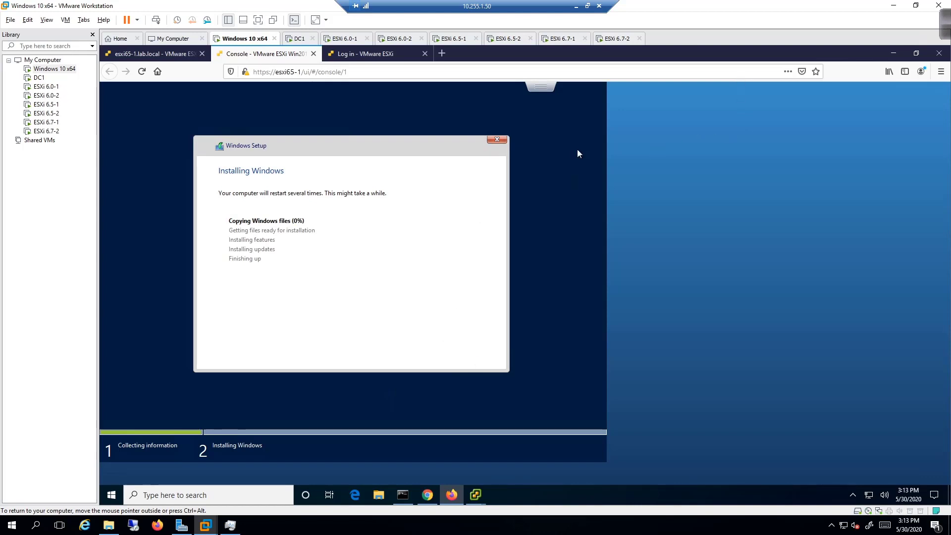
pyautogui.moveTo(739, 60); pyautogui.dragTo(533, 84)
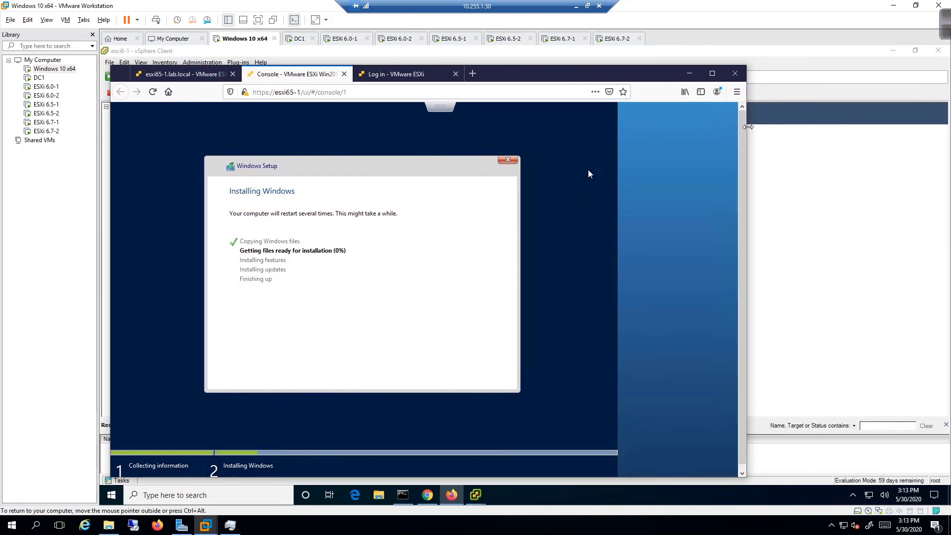
pyautogui.moveTo(747, 127); pyautogui.dragTo(636, 132)
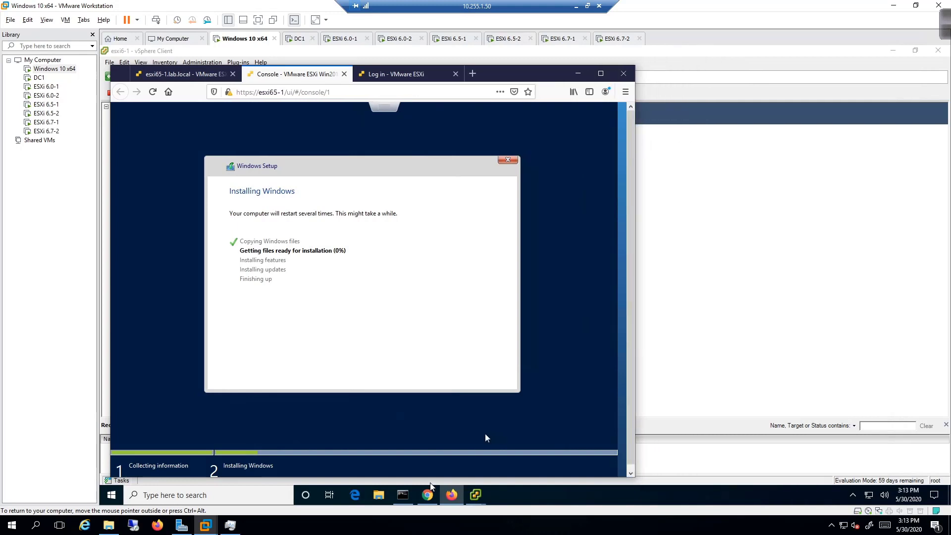
pyautogui.moveTo(476, 495)
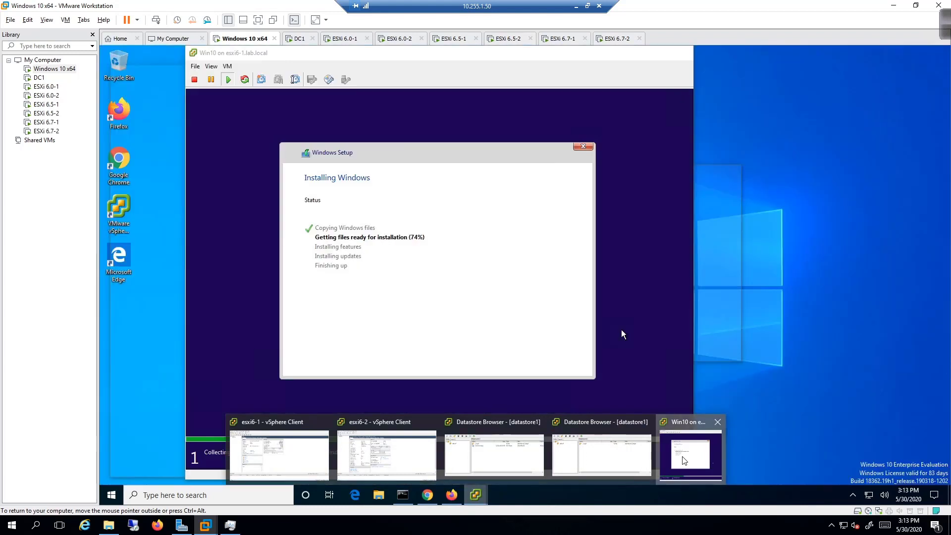
pyautogui.click(684, 461)
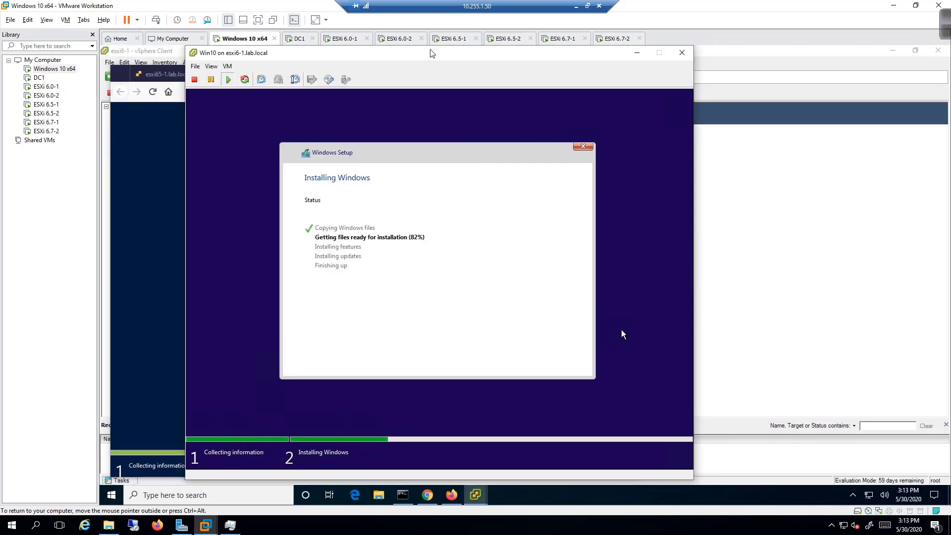
pyautogui.moveTo(432, 57); pyautogui.dragTo(672, 58)
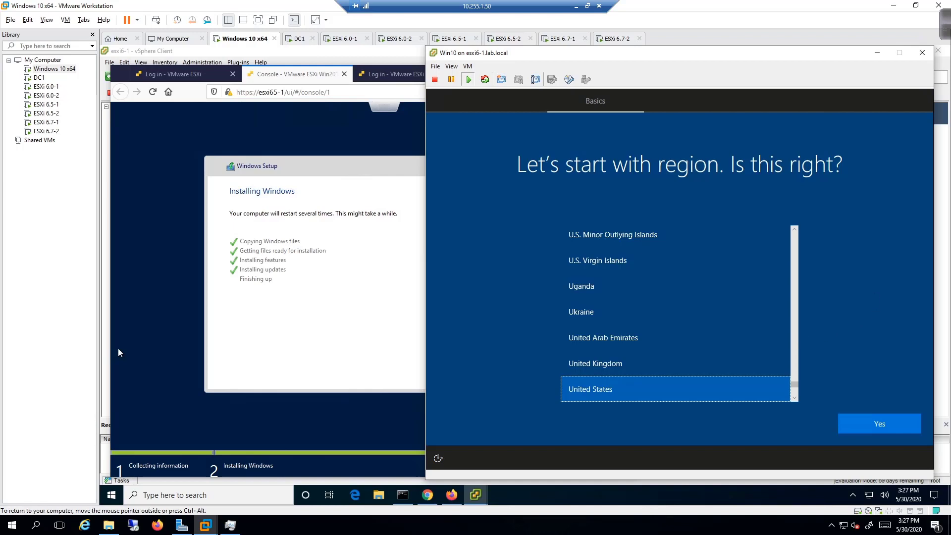
# In the Win10 console, confirm United States region and US keyboard, skipping the second layout and network.
pyautogui.click(873, 304)
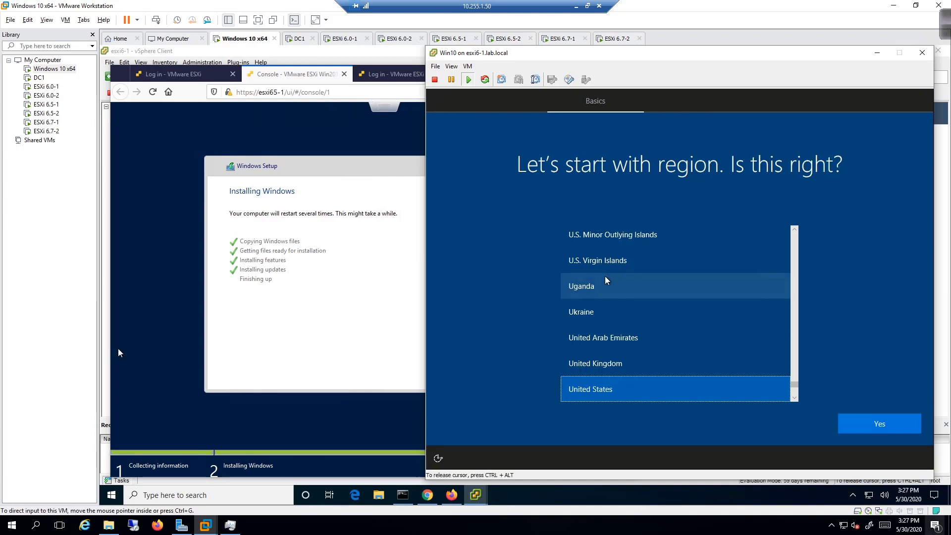
pyautogui.click(850, 426)
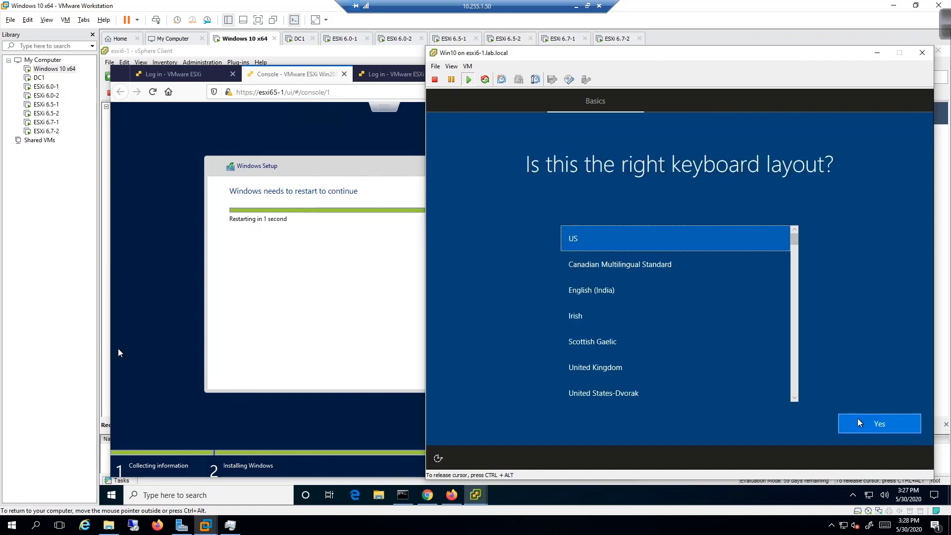
pyautogui.click(861, 423)
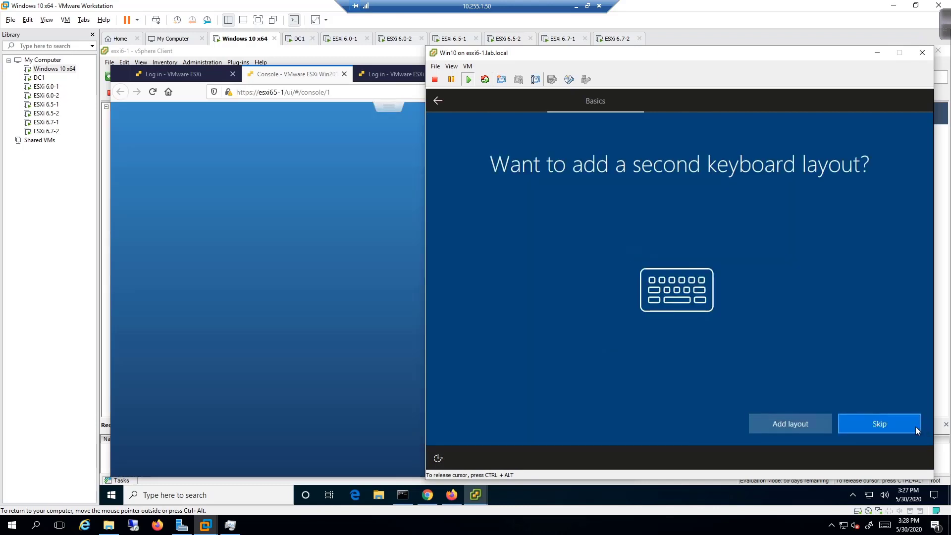
pyautogui.click(916, 427)
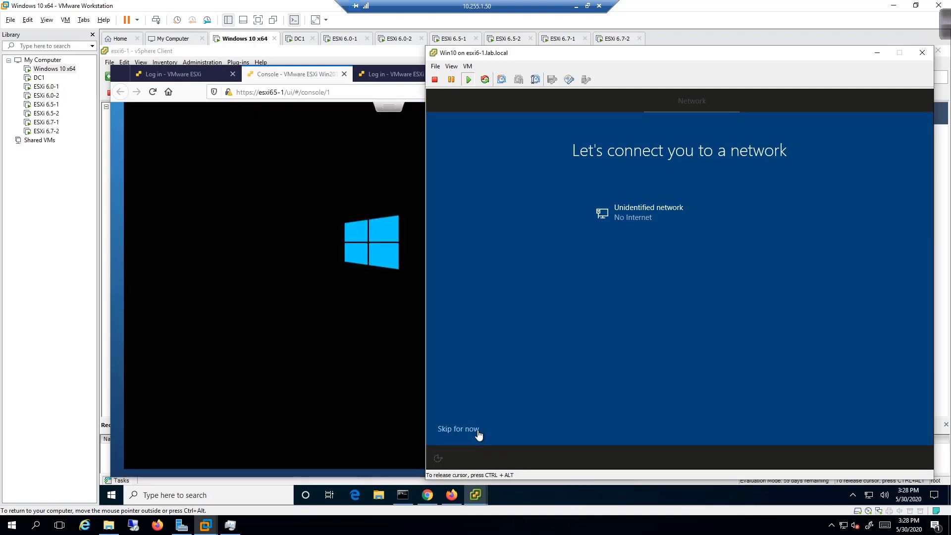
pyautogui.click(478, 430)
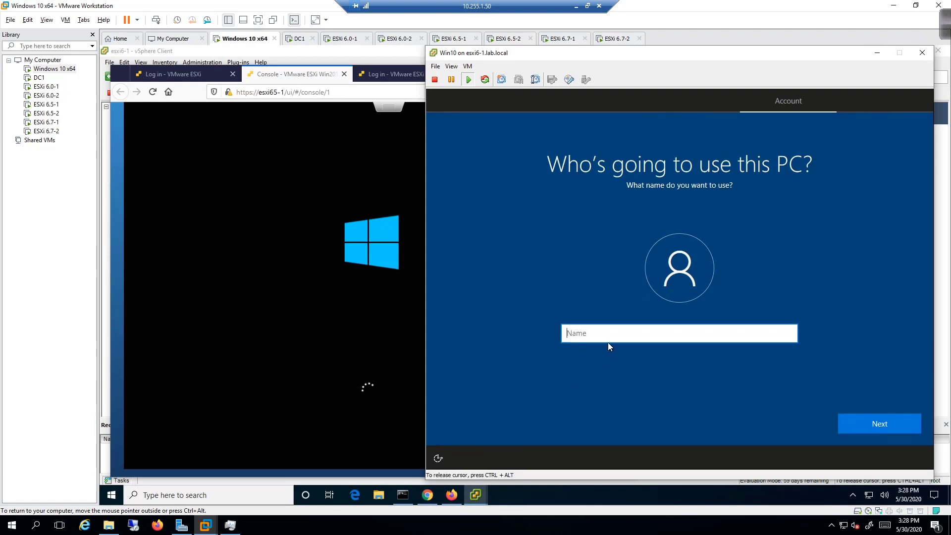
# Create the local account 'admin' with a password, its confirmation, and a password hint.
pyautogui.write('admin')
pyautogui.click(904, 420)
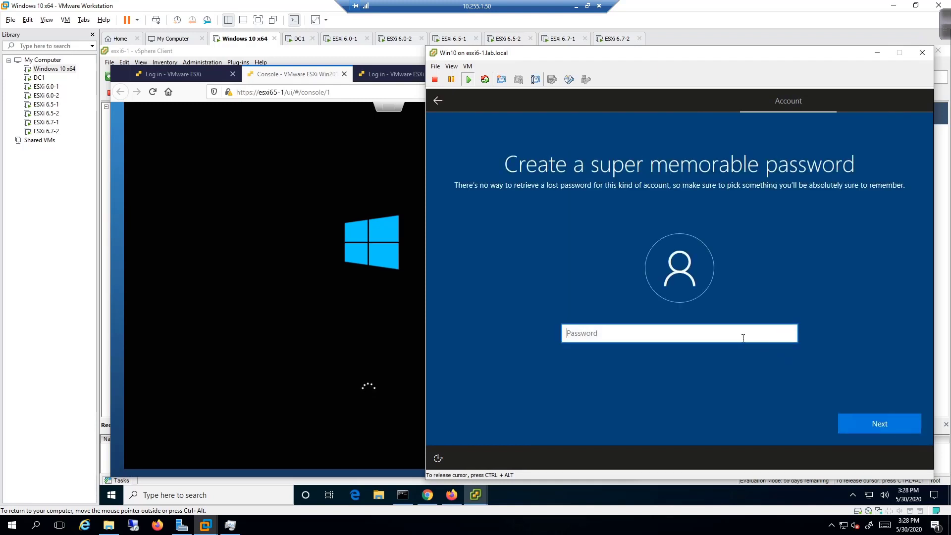
pyautogui.write('P@ssw0rd')
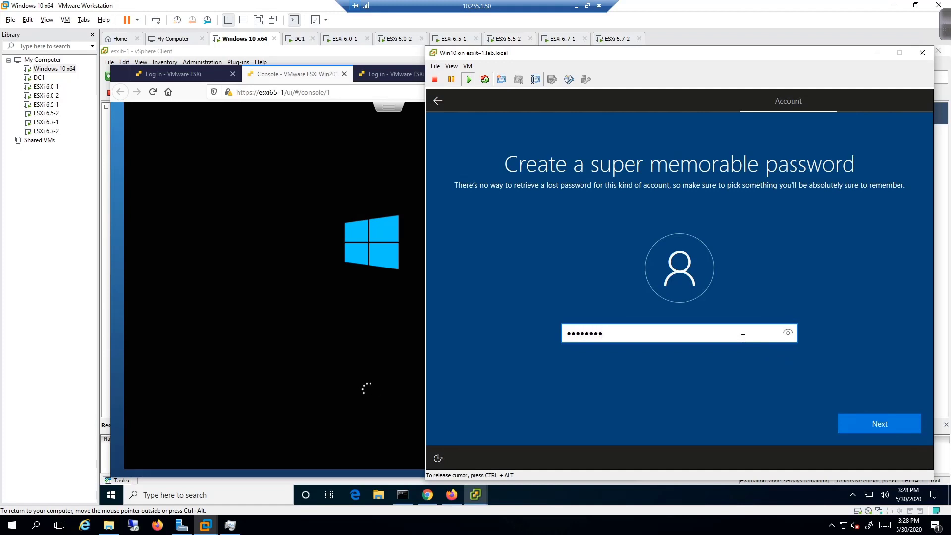
pyautogui.press('Return')
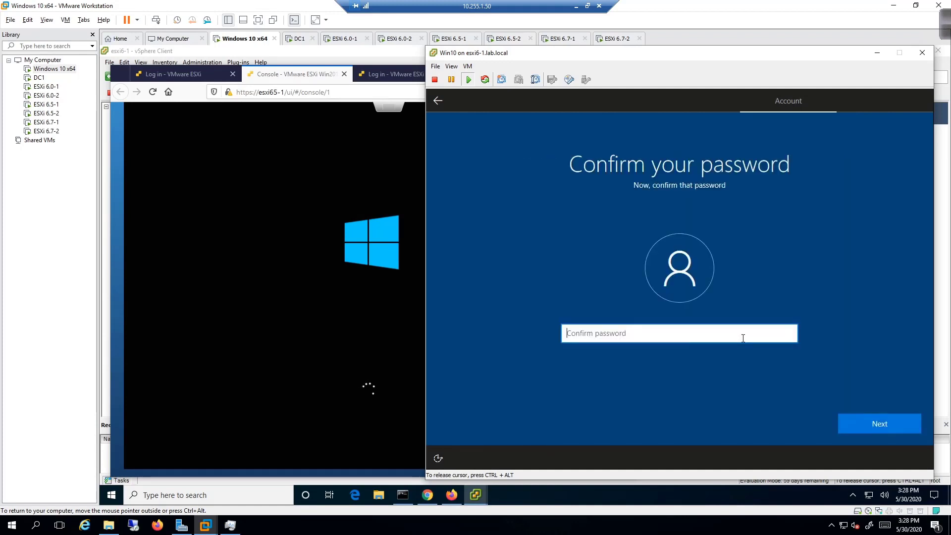
pyautogui.write('P@ssw0rd')
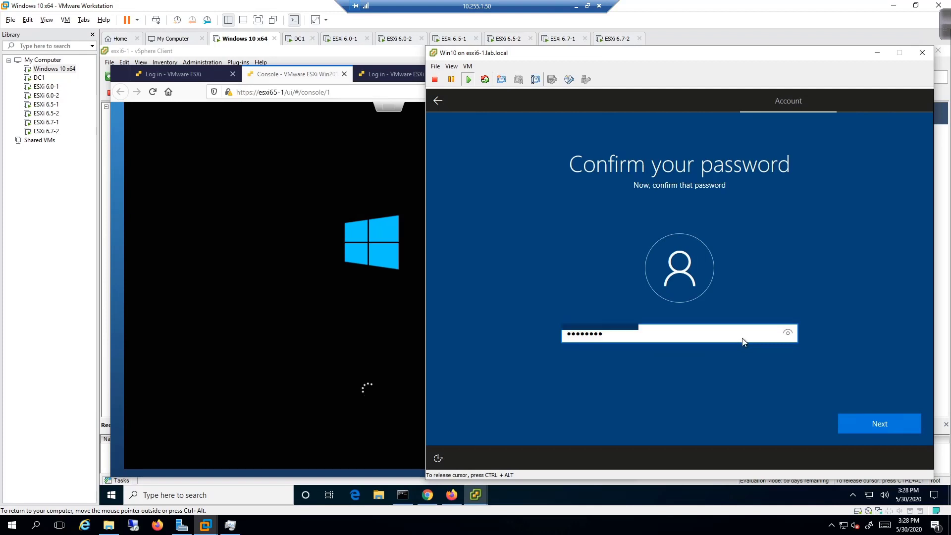
pyautogui.press('Return')
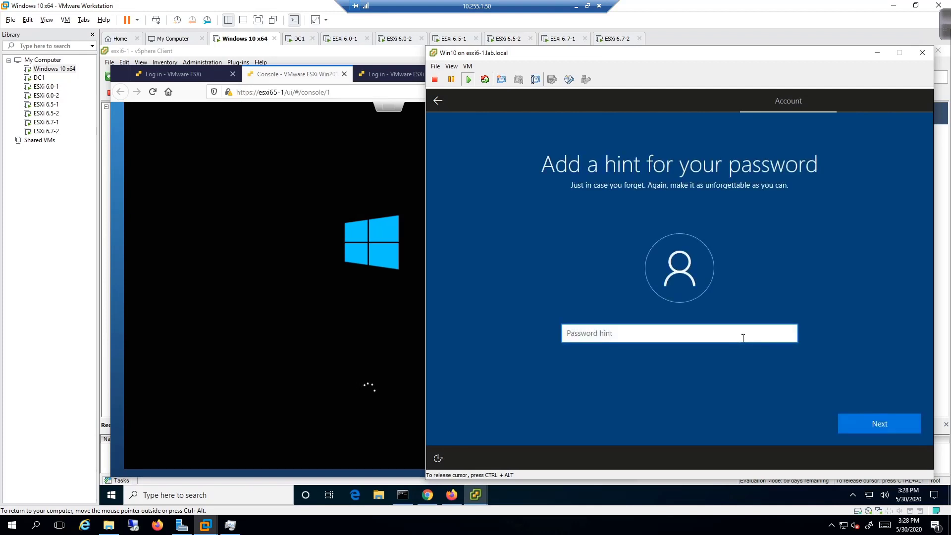
pyautogui.write('itsasecret')
pyautogui.press('Return')
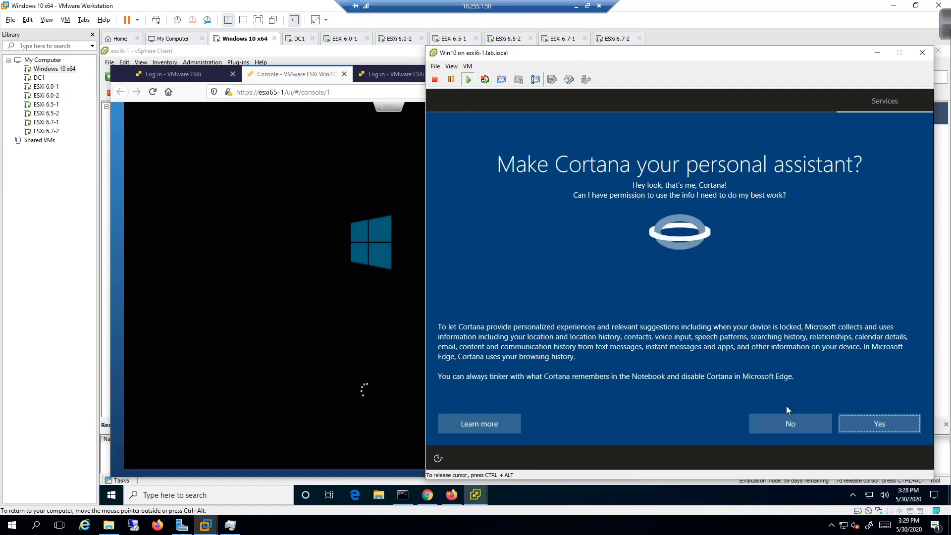
# Decline Cortana, accept the default privacy settings, and switch to the ESXi web console window.
pyautogui.click(785, 421)
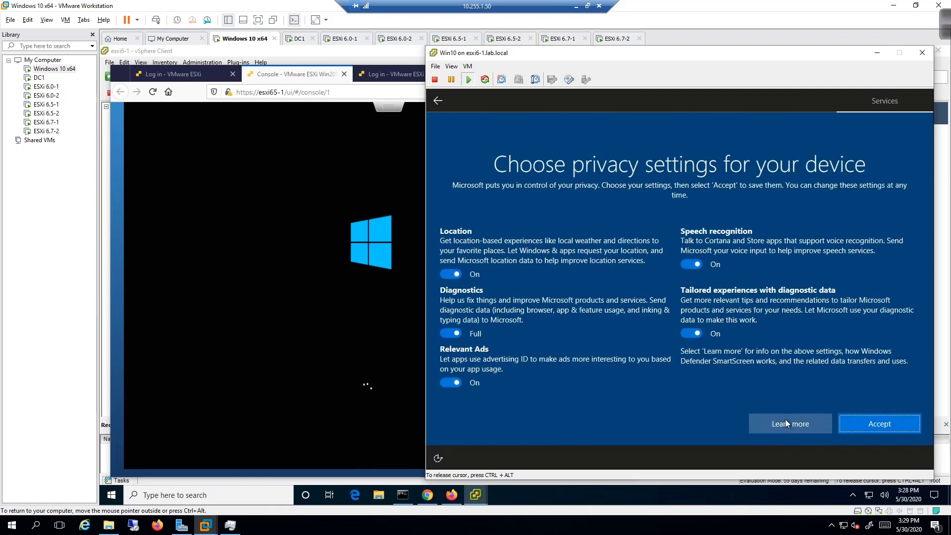
pyautogui.click(882, 427)
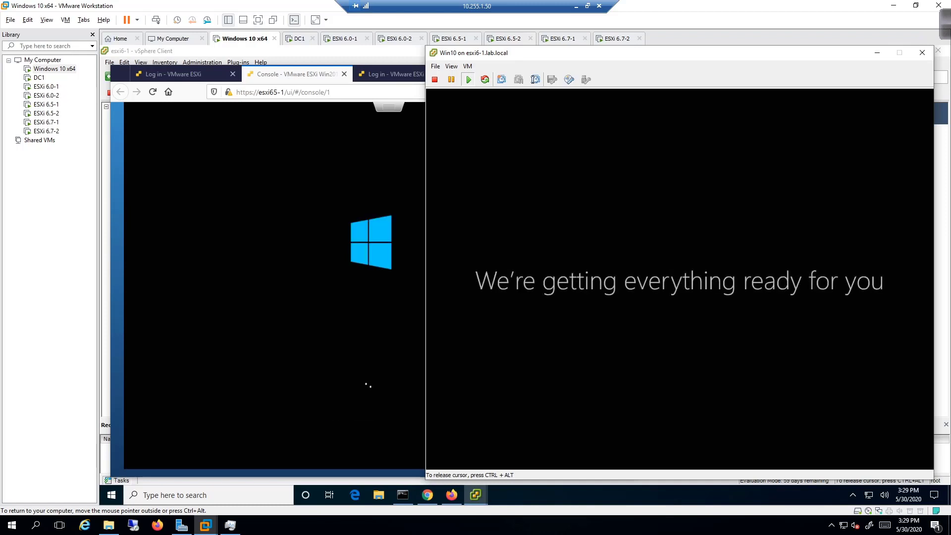
pyautogui.hotkey('ctrl', 'alt')
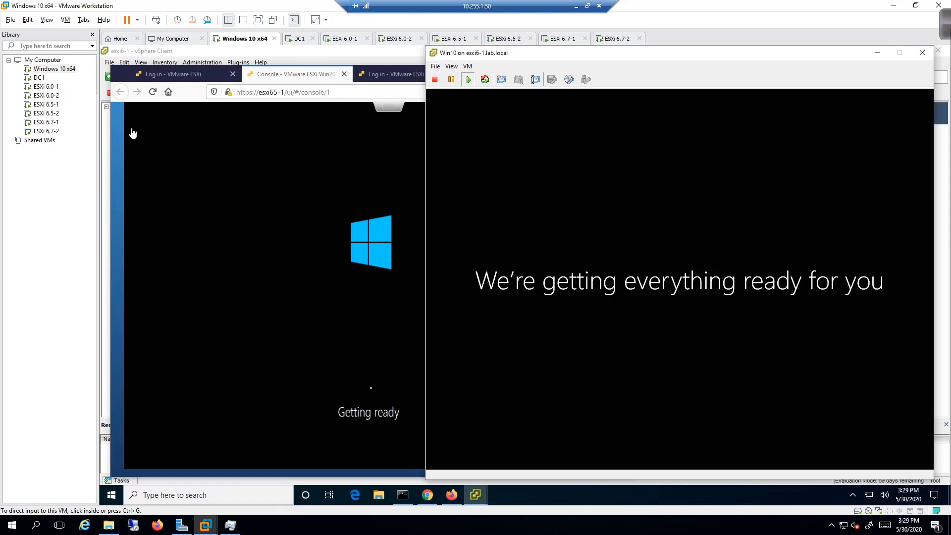
pyautogui.click(118, 116)
pyautogui.click(115, 114)
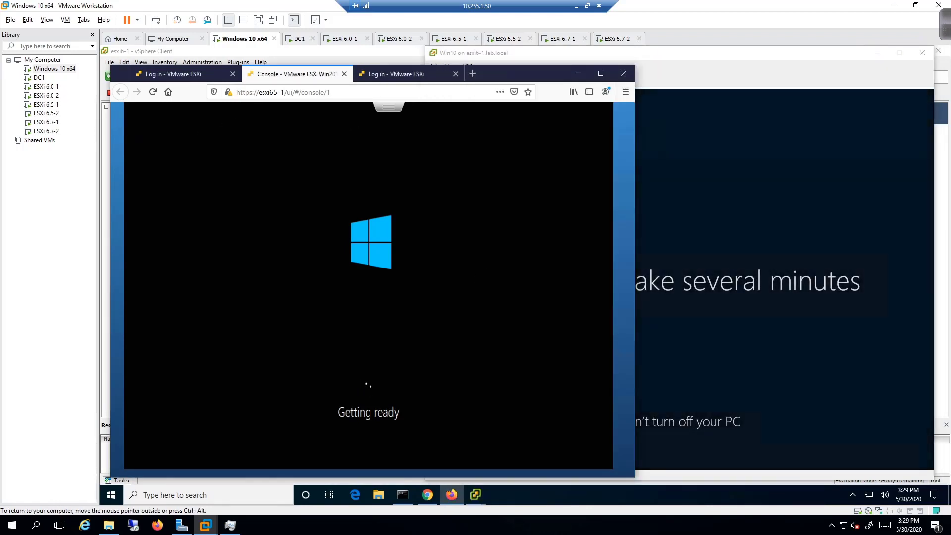
# Enter the Administrator password and its re-entry, retrying after the entries don't match.
pyautogui.hotkey('ctrl', 'alt')
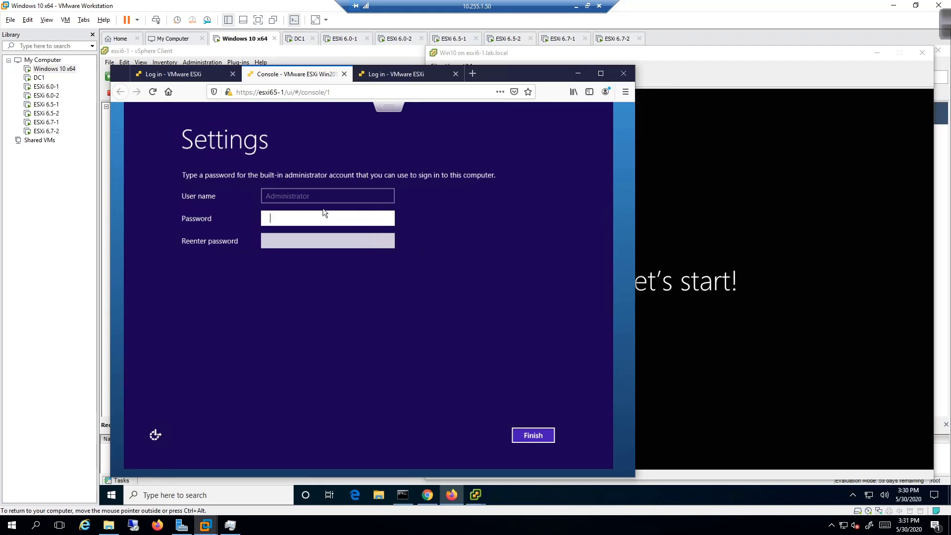
pyautogui.write('********')
pyautogui.press('Tab')
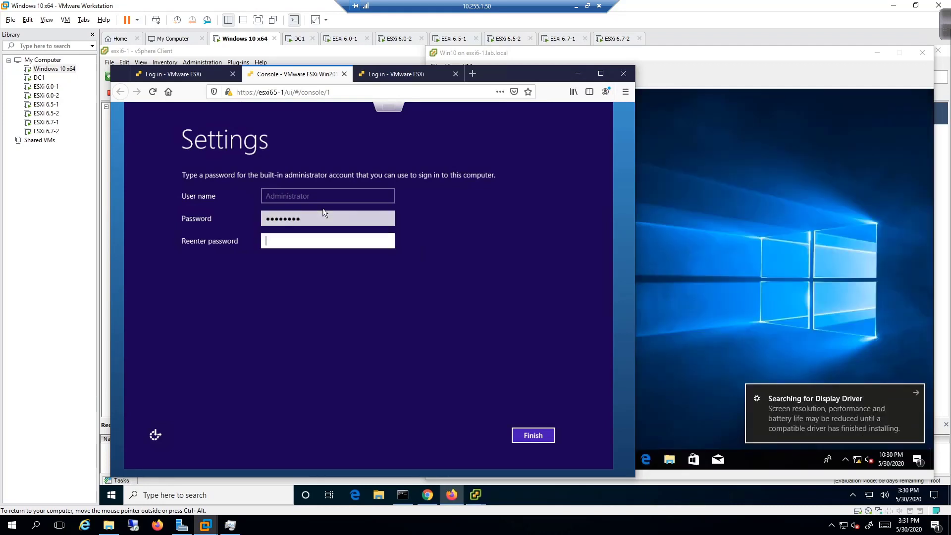
pyautogui.write('***********')
pyautogui.click(526, 435)
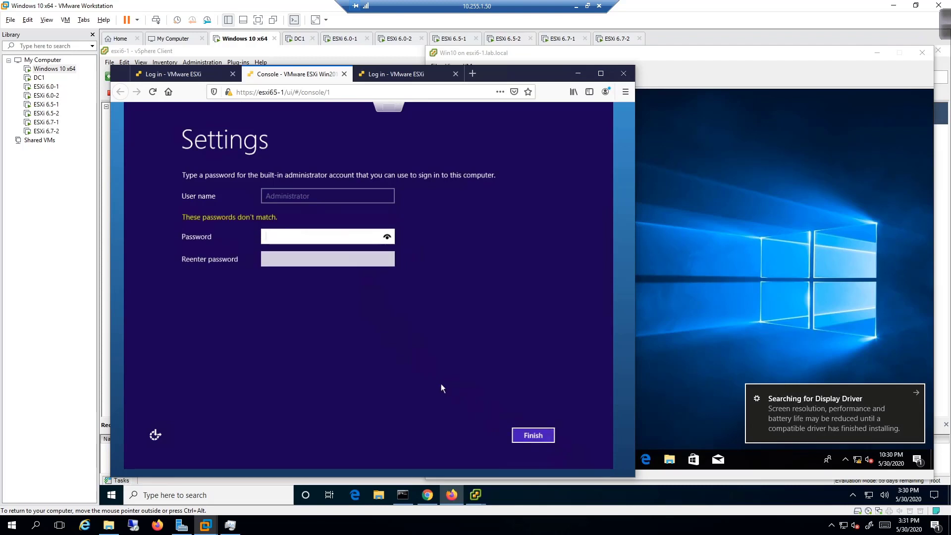
pyautogui.write('•••••••••')
pyautogui.press('Tab')
pyautogui.write('••••••••••')
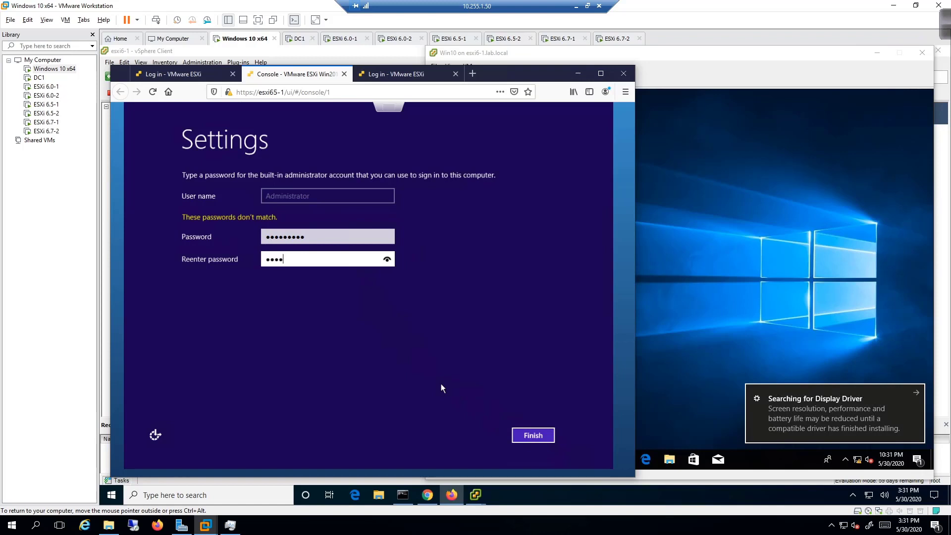
pyautogui.press('Return')
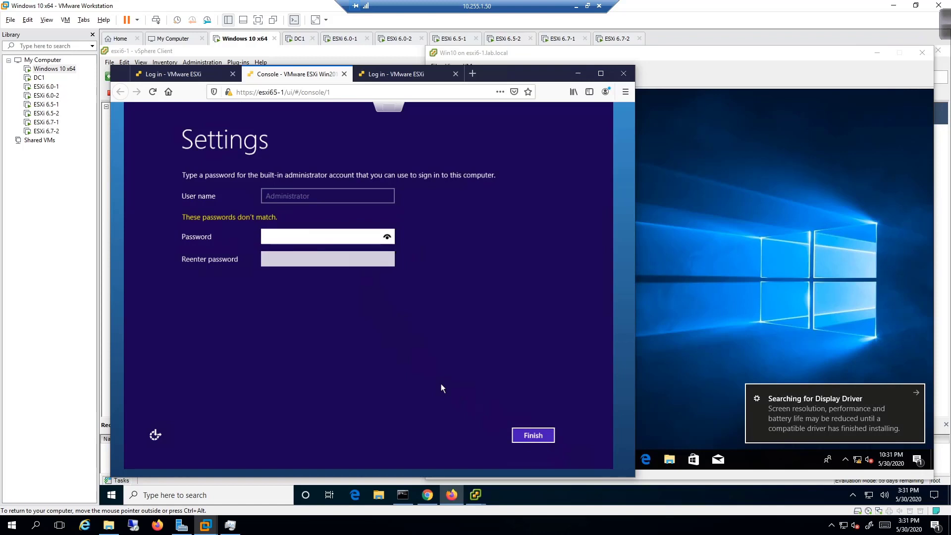
pyautogui.write('••••••••')
pyautogui.press('Tab')
pyautogui.write('••••••••••')
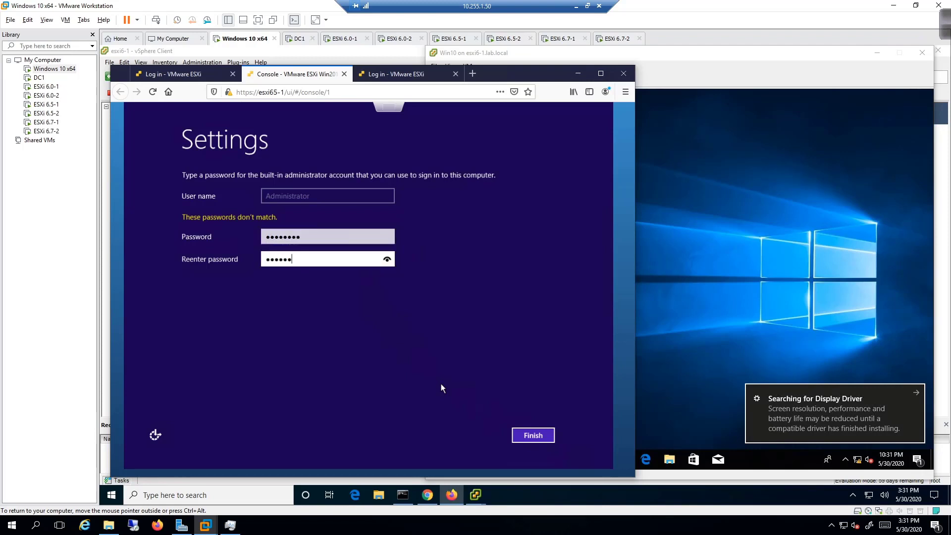
pyautogui.press('Return')
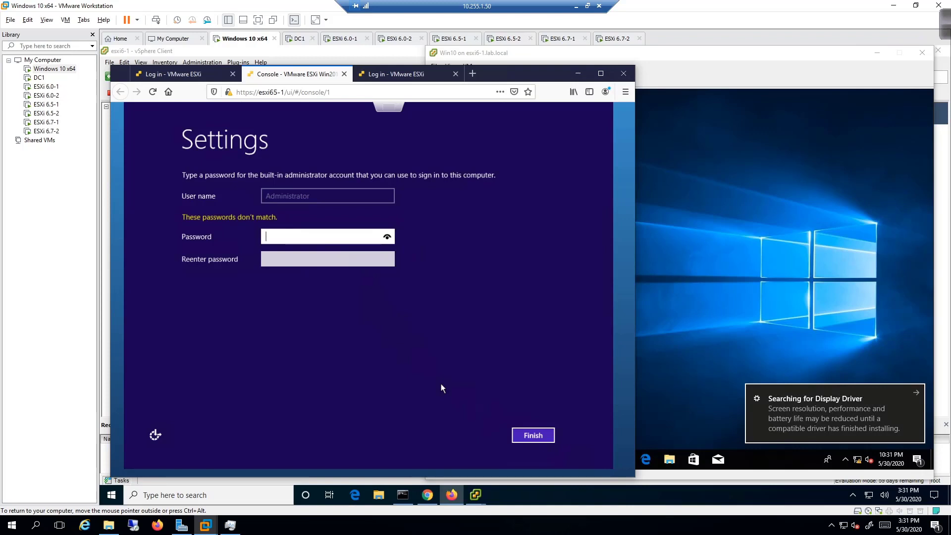
# Retype a matching Administrator password pair and submit it to finish setup.
pyautogui.write('••••••')
pyautogui.press('BackSpace')
pyautogui.press('BackSpace')
pyautogui.press('BackSpace')
pyautogui.press('BackSpace')
pyautogui.press('BackSpace')
pyautogui.press('BackSpace')
pyautogui.write('•••••••••')
pyautogui.press('Tab')
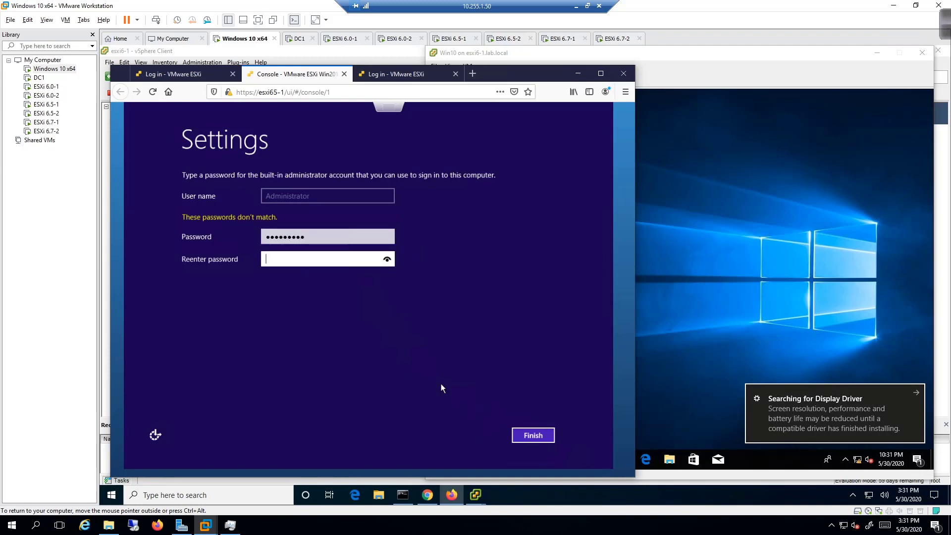
pyautogui.write('•••••••••')
pyautogui.press('Return')
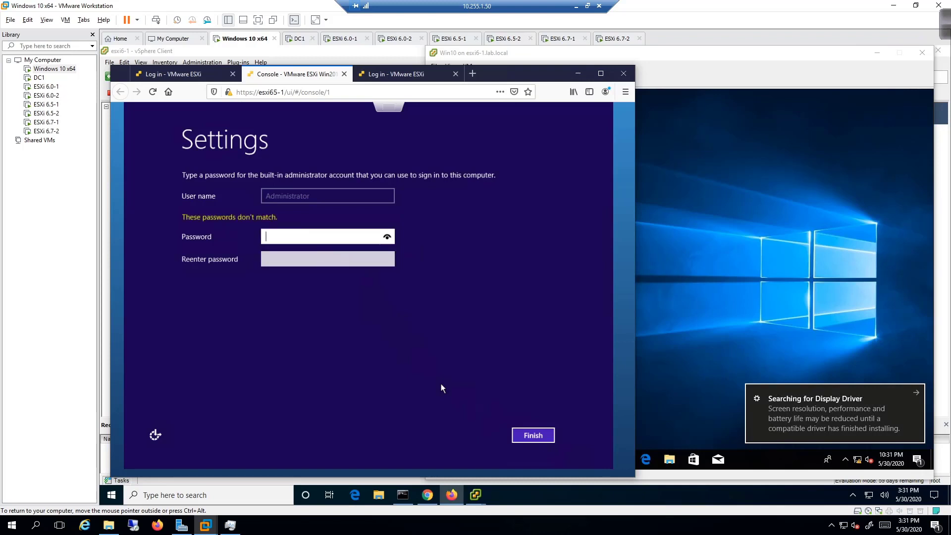
pyautogui.write('••••••••••')
pyautogui.press('BackSpace')
pyautogui.press('BackSpace')
pyautogui.press('BackSpace')
pyautogui.press('BackSpace')
pyautogui.press('BackSpace')
pyautogui.press('BackSpace')
pyautogui.press('BackSpace')
pyautogui.press('BackSpace')
pyautogui.press('BackSpace')
pyautogui.press('BackSpace')
pyautogui.write('••••••••')
pyautogui.press('Tab')
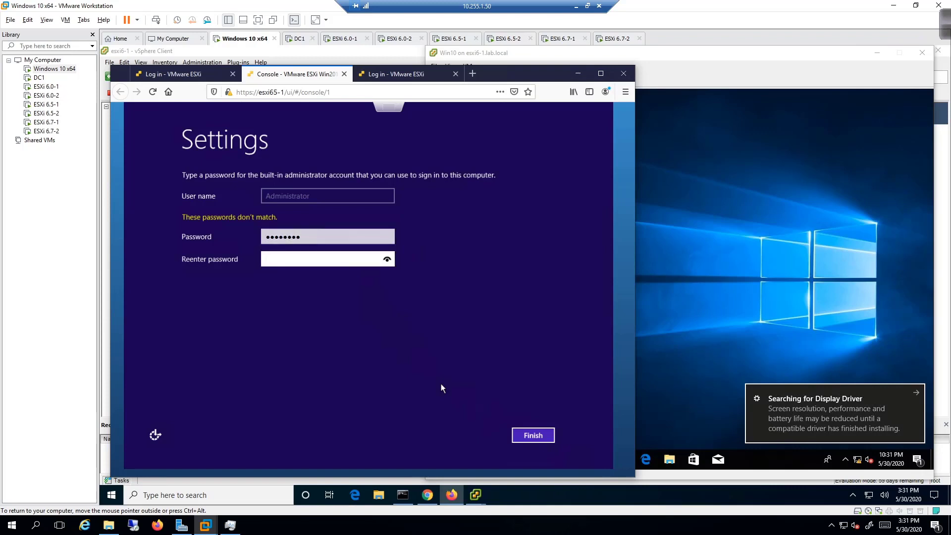
pyautogui.write('•••••••••')
pyautogui.press('BackSpace')
pyautogui.press('BackSpace')
pyautogui.press('BackSpace')
pyautogui.press('BackSpace')
pyautogui.press('BackSpace')
pyautogui.press('BackSpace')
pyautogui.press('BackSpace')
pyautogui.press('BackSpace')
pyautogui.write('••••••••')
pyautogui.press('Return')
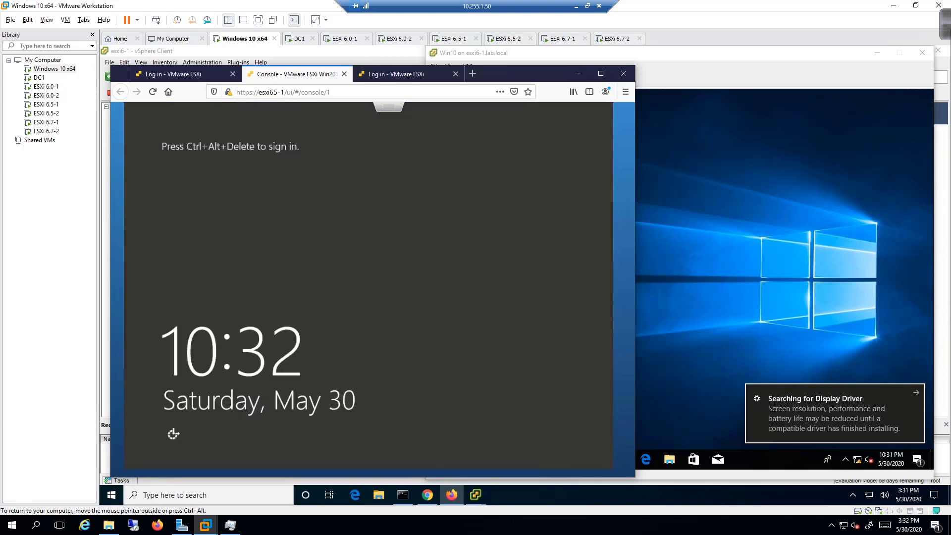
# Release input from the Server console and bring the Windows 10 console window forward.
pyautogui.hotkey('ctrl', 'alt')
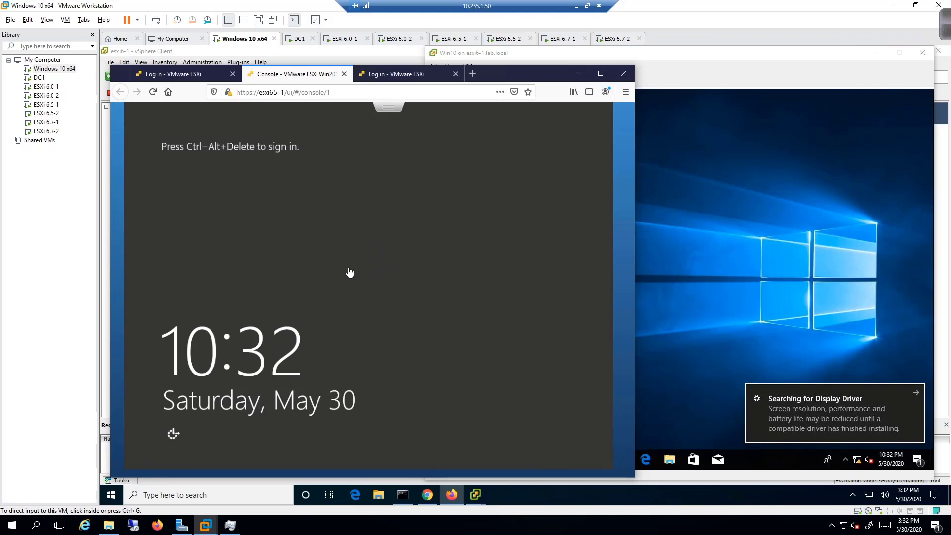
pyautogui.click(709, 260)
pyautogui.click(722, 292)
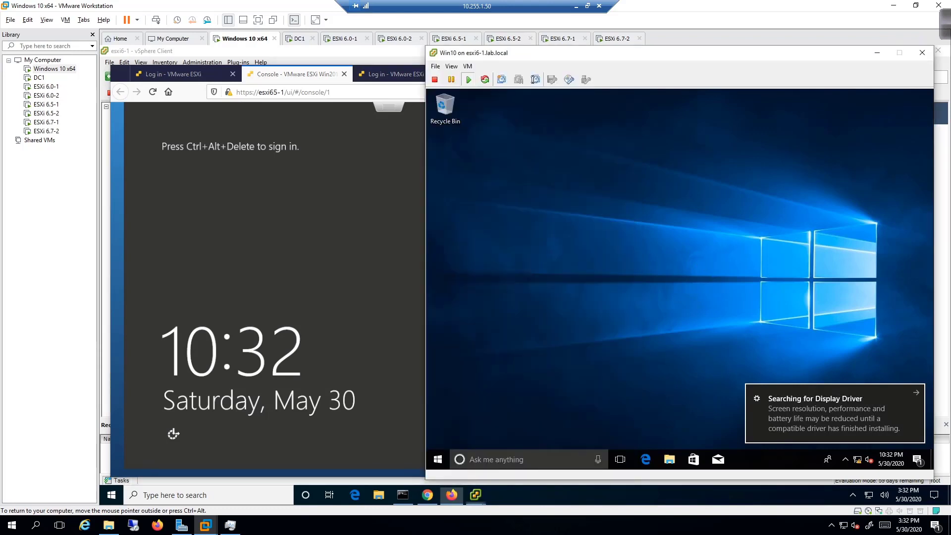
# Dismiss the display driver notice, install VMware Tools on Windows 10, and return to the Server console.
pyautogui.click(914, 397)
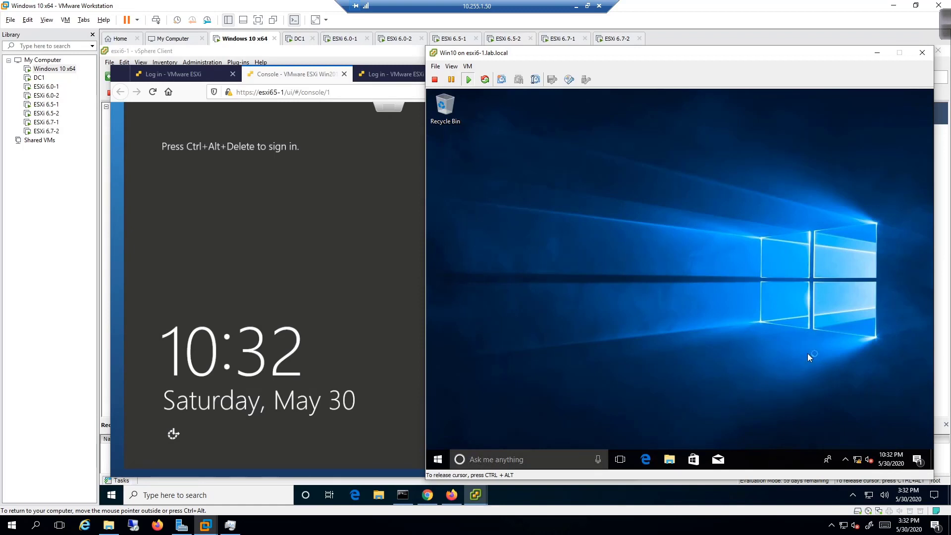
pyautogui.click(468, 66)
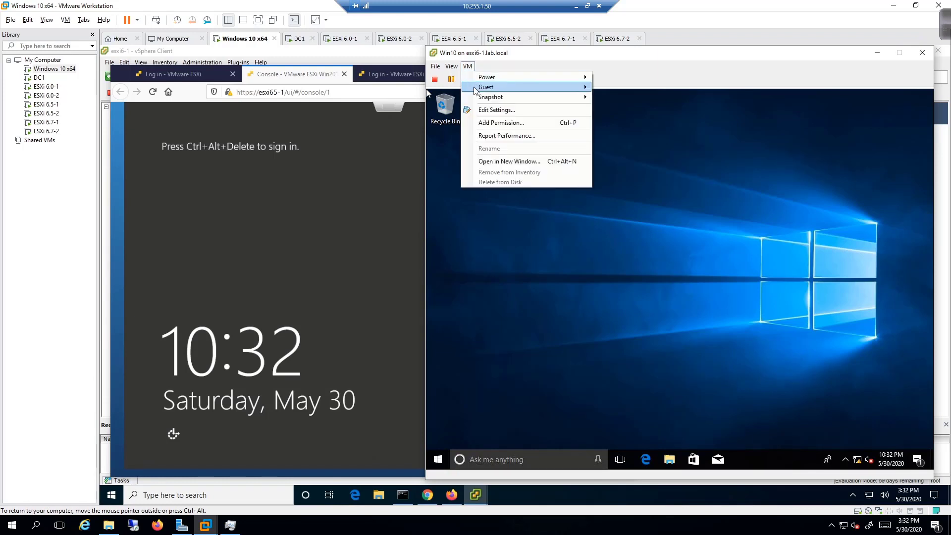
pyautogui.moveTo(475, 89)
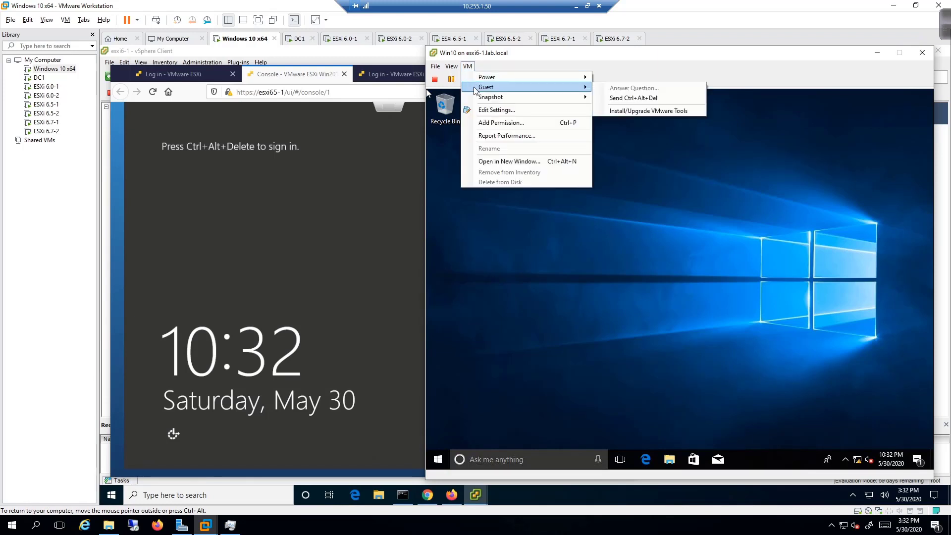
pyautogui.click(632, 111)
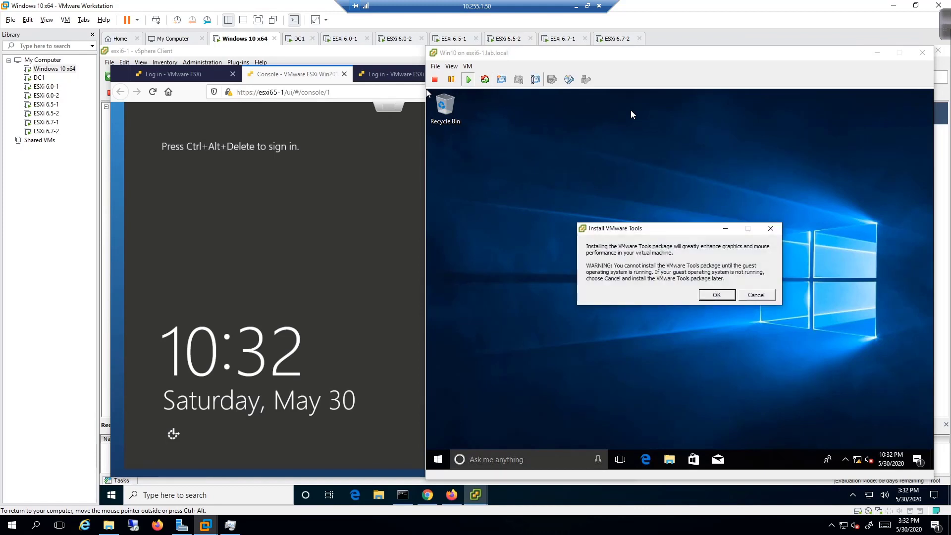
pyautogui.click(717, 296)
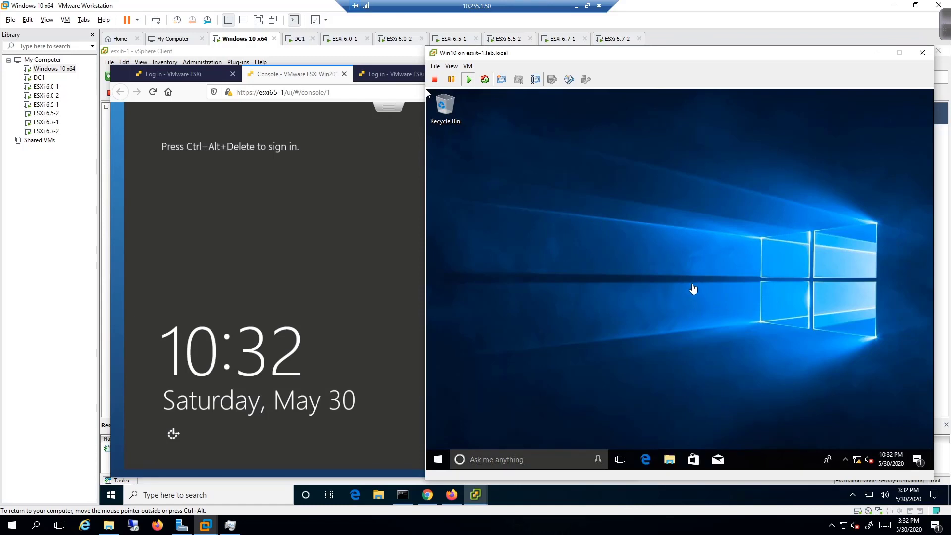
pyautogui.click(353, 219)
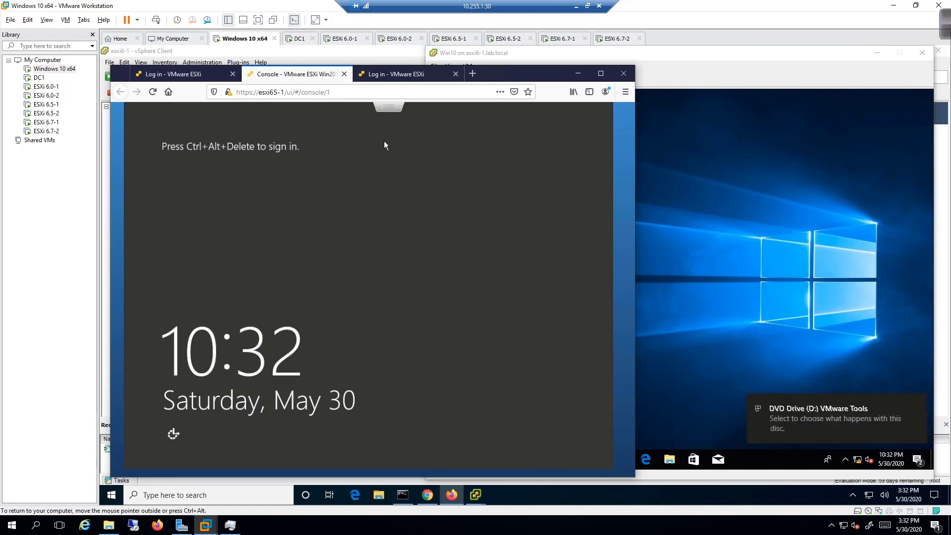
# Choose Guest OS > Install VMware Tools for the Win2012R2 VM.
pyautogui.rightClick(390, 111)
pyautogui.click(389, 113)
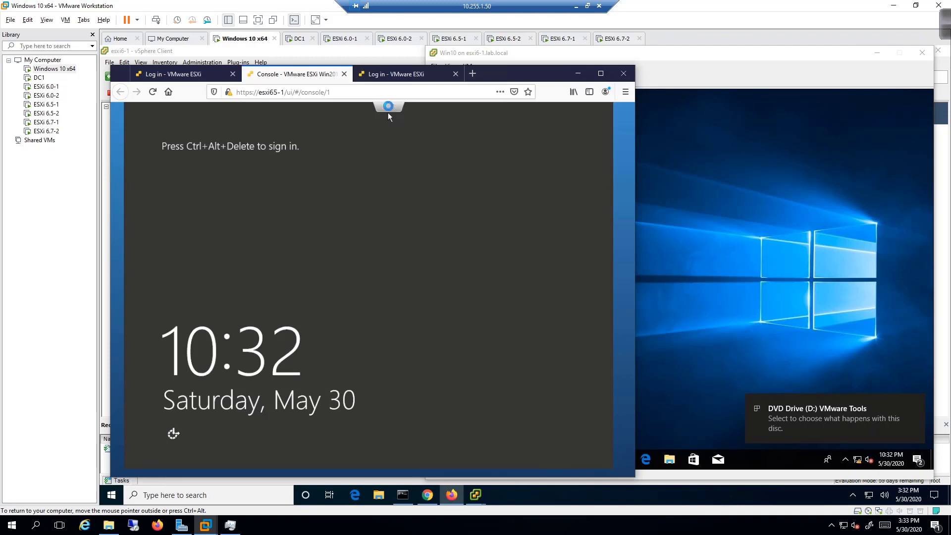
pyautogui.click(388, 115)
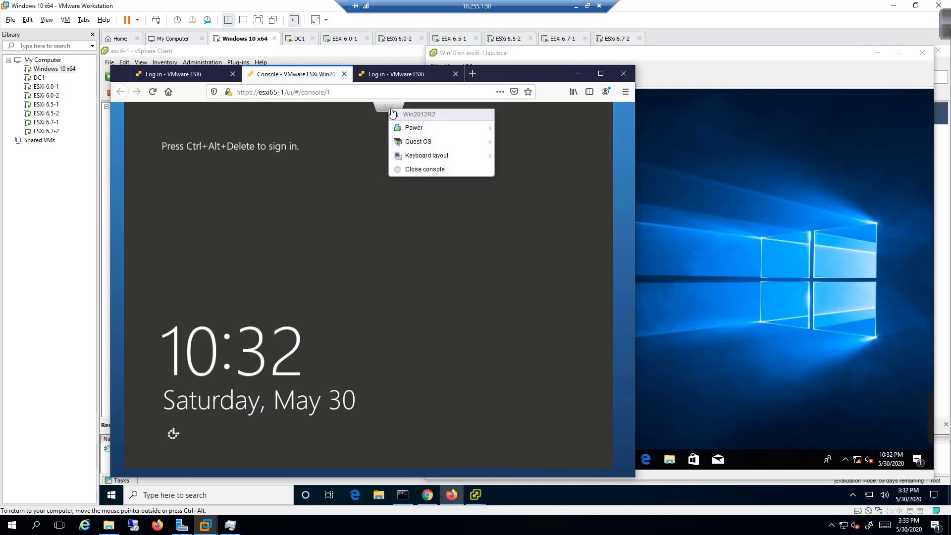
pyautogui.moveTo(403, 143)
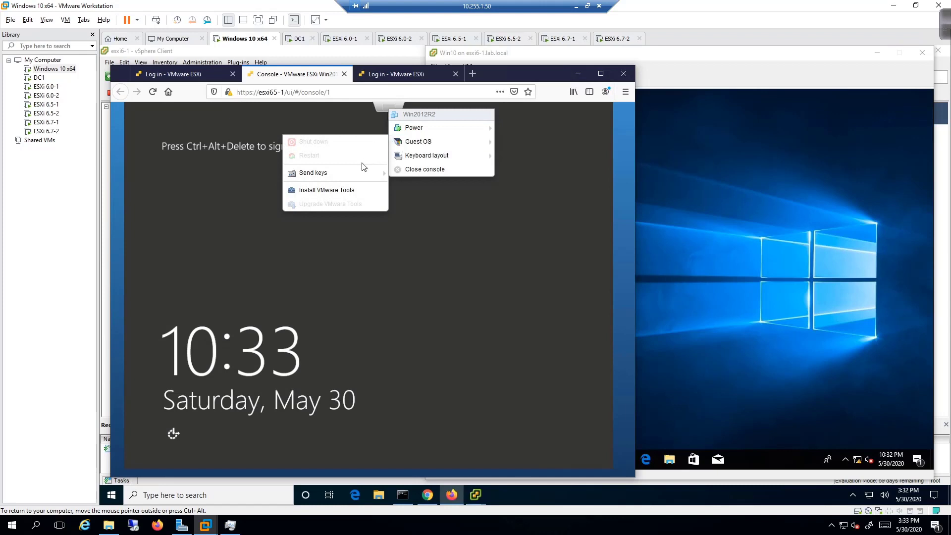
pyautogui.click(342, 191)
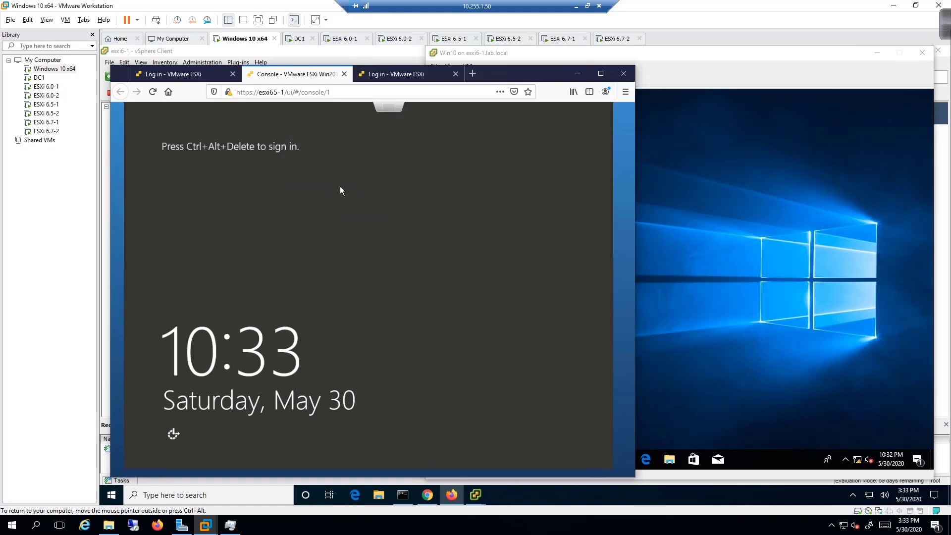
# Send Ctrl-Alt-Delete to the Windows Server guest via Guest OS > Send keys.
pyautogui.click(382, 113)
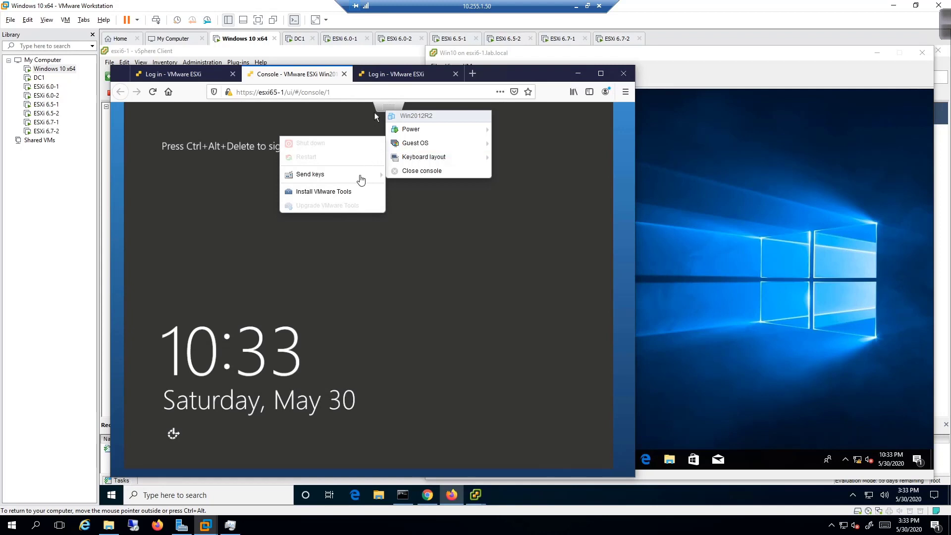
pyautogui.moveTo(361, 178)
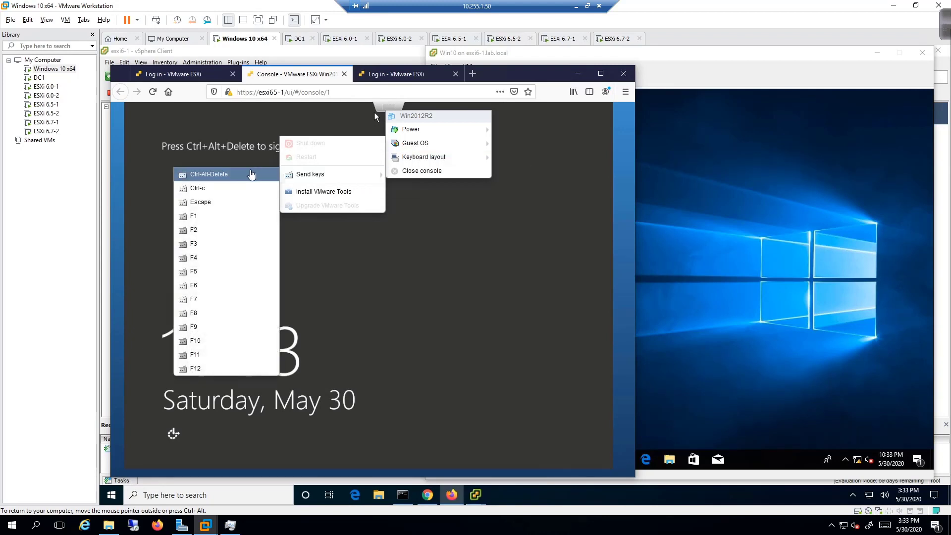
pyautogui.click(251, 174)
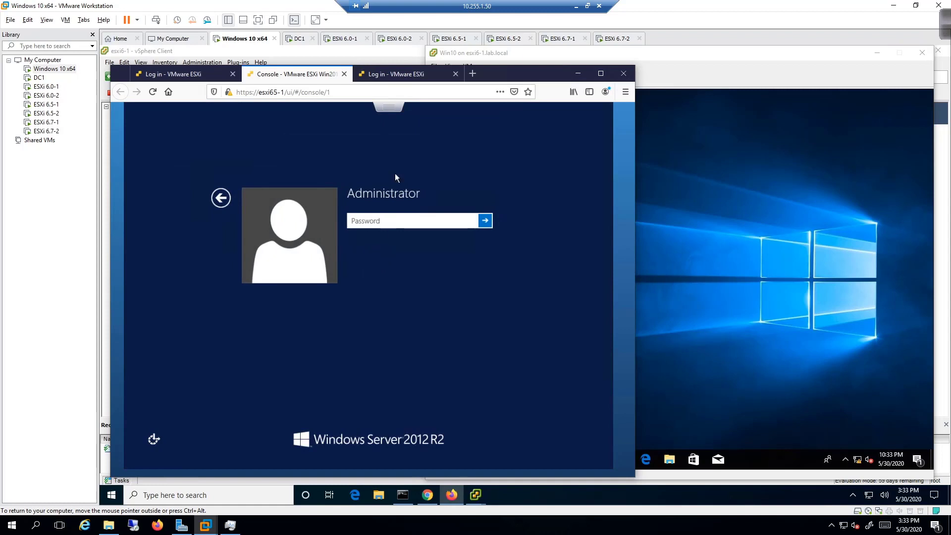
# Sign in as Administrator, retrying after a wrong password, then bring the Windows 10 console forward.
pyautogui.write('*********')
pyautogui.press('Return')
pyautogui.press('Return')
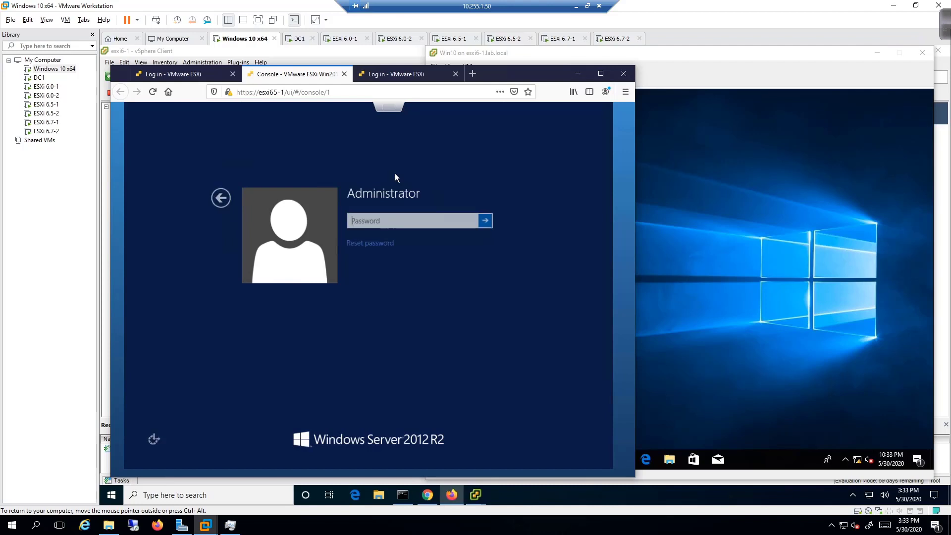
pyautogui.write('**')
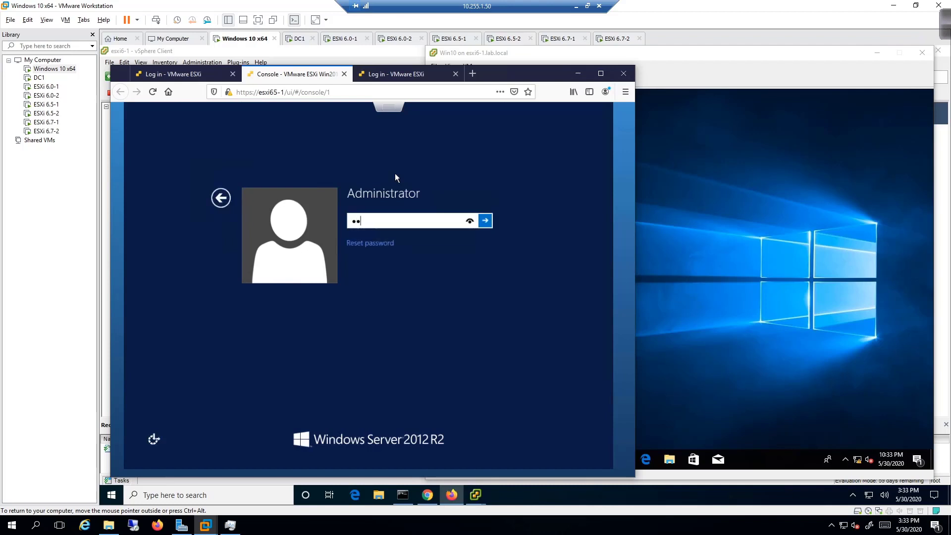
pyautogui.write('******')
pyautogui.press('Return')
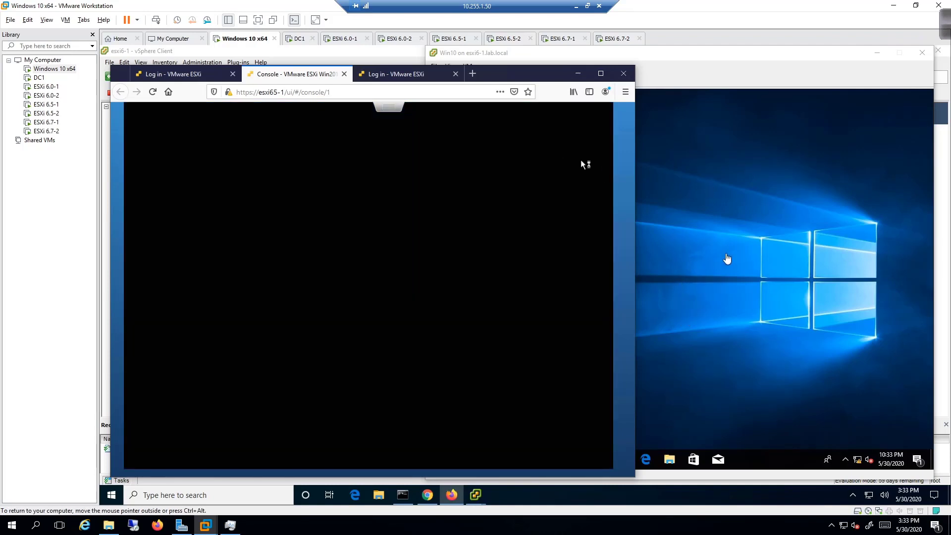
pyautogui.click(726, 259)
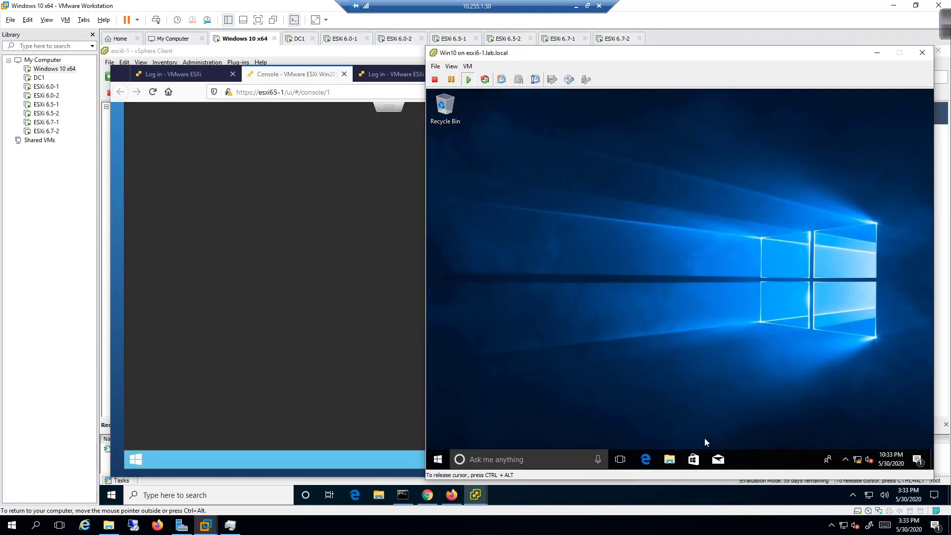
# Launch the VMware Tools installer from DVD Drive (D:) in This PC and allow it through UAC.
pyautogui.click(678, 459)
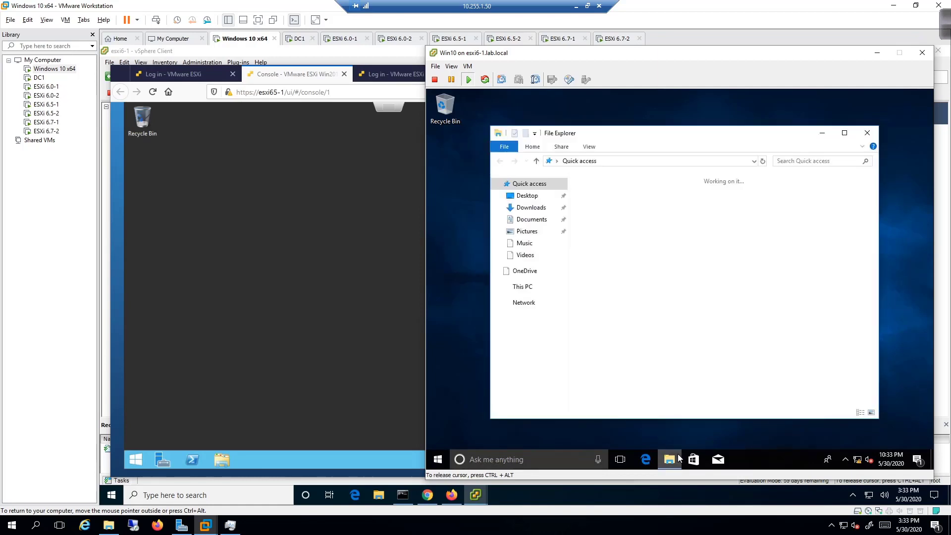
pyautogui.click(519, 287)
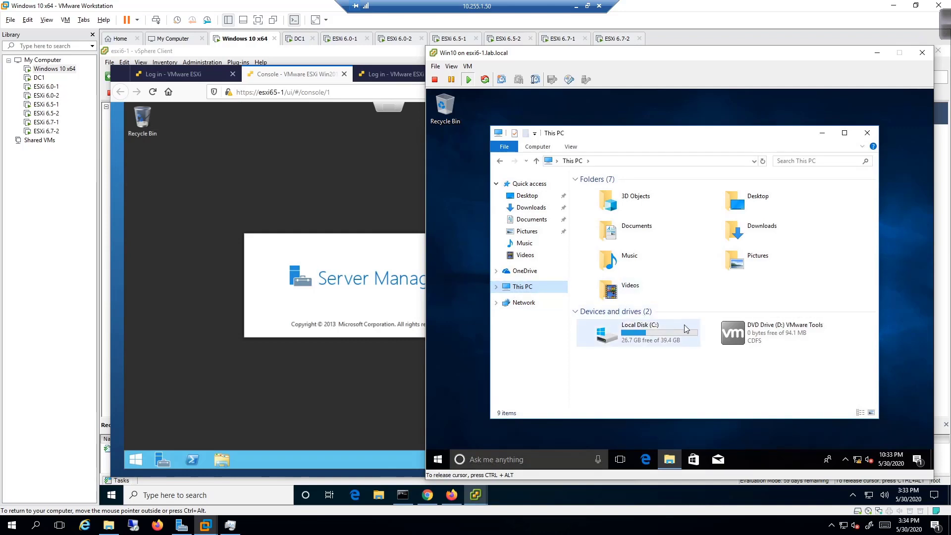
pyautogui.click(714, 332)
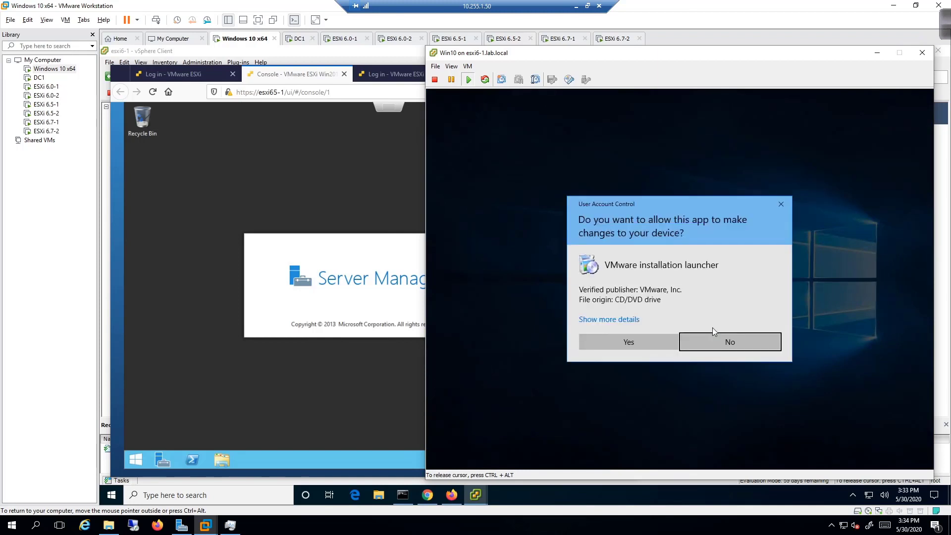
pyautogui.click(614, 335)
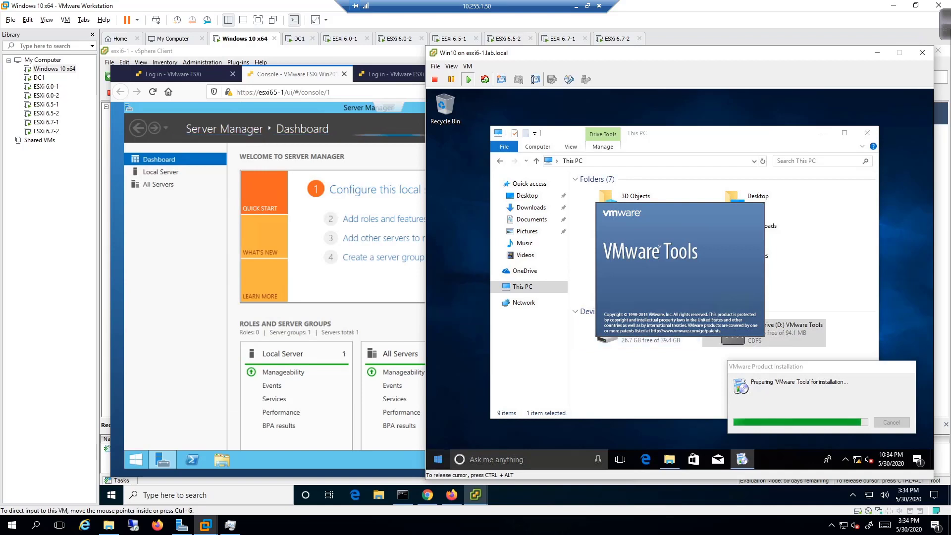
# Run the VMware Tools wizard with the Typical setup, then switch back to the Server console.
pyautogui.click(764, 229)
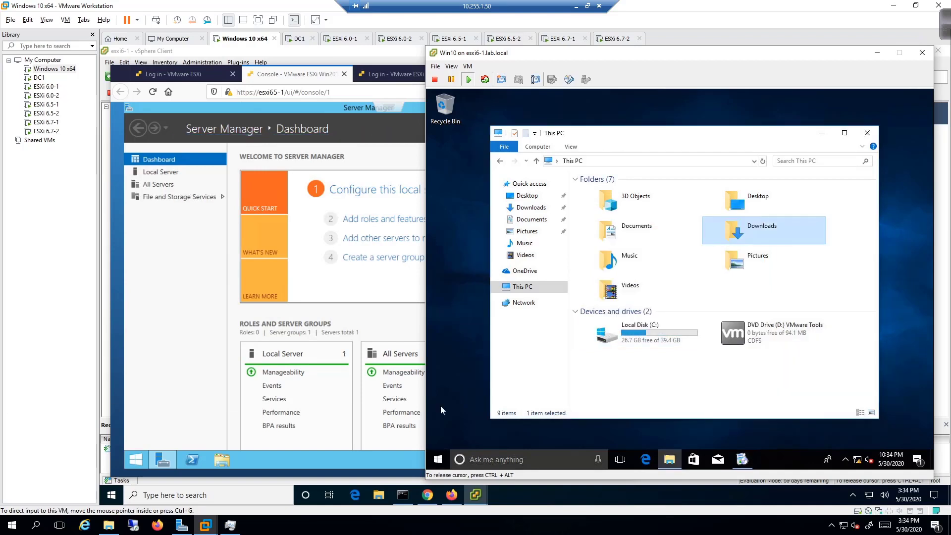
pyautogui.click(744, 460)
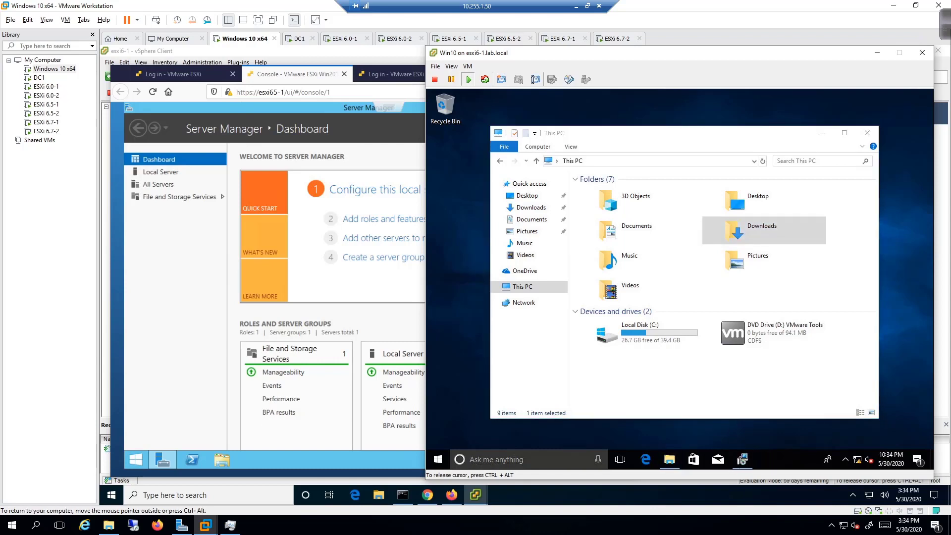
pyautogui.click(744, 460)
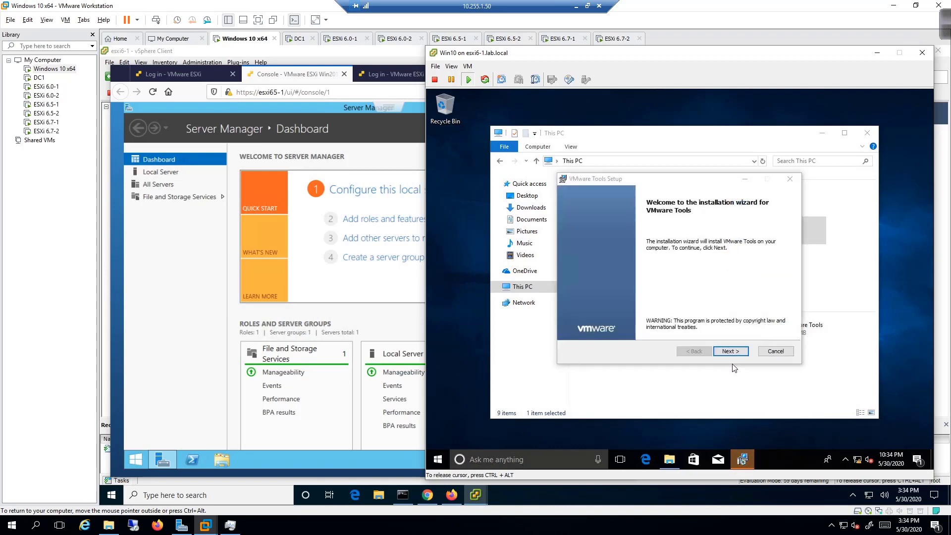
pyautogui.click(731, 352)
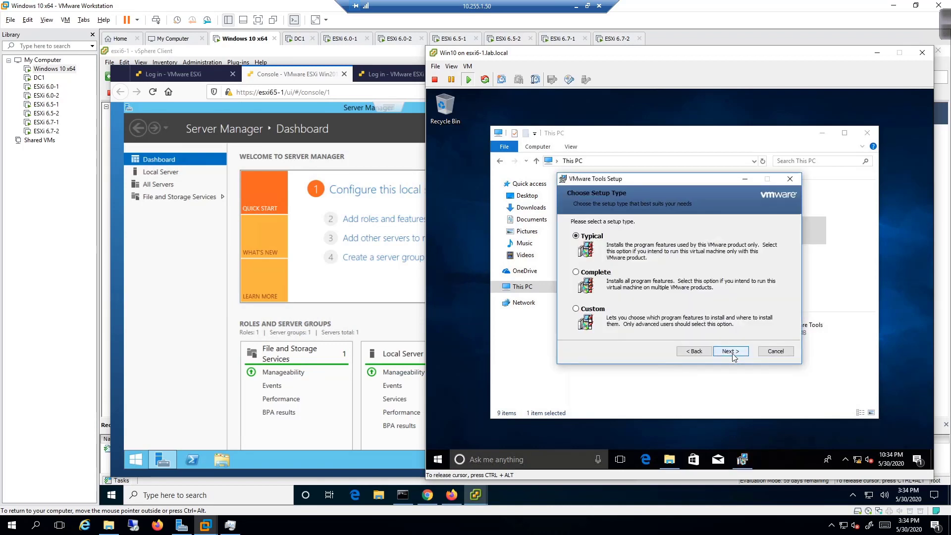
pyautogui.click(731, 351)
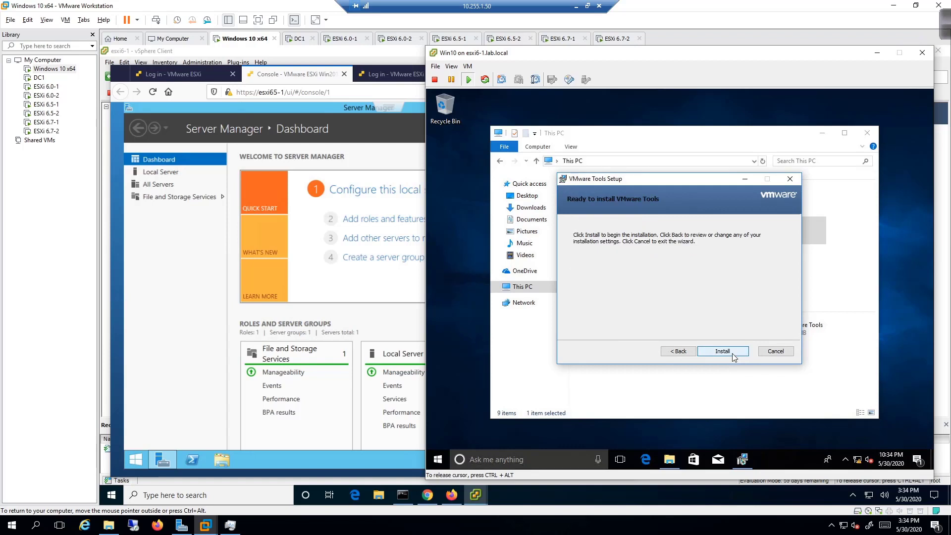
pyautogui.click(733, 354)
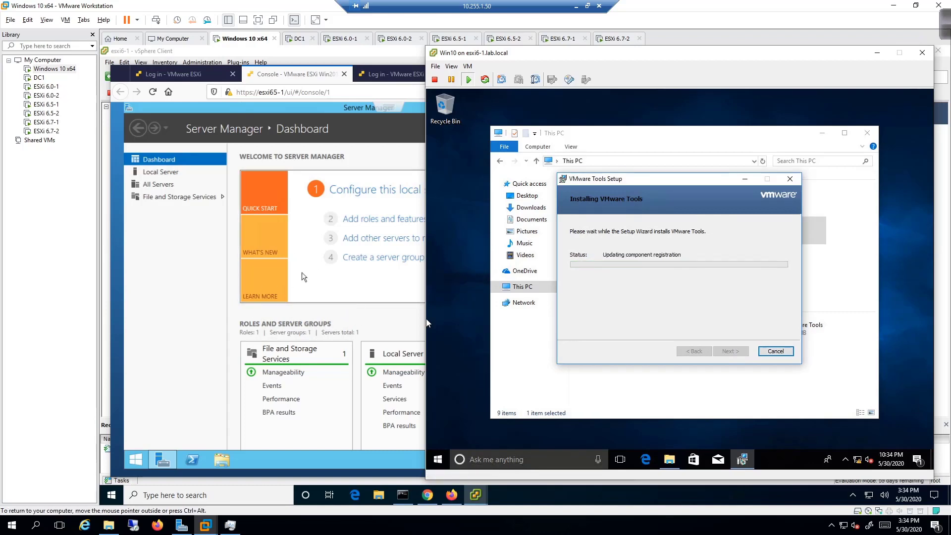
pyautogui.click(252, 322)
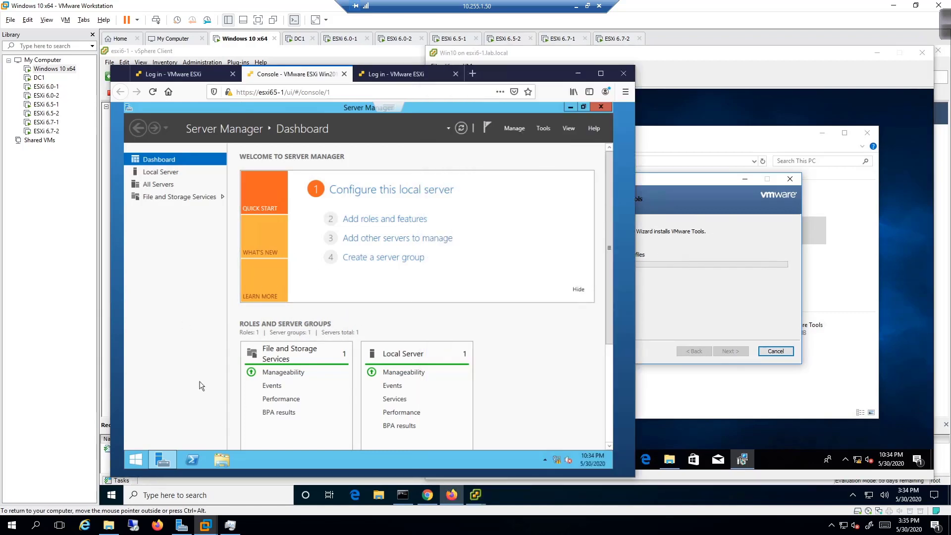
# Open File Explorer on the Server and choose Guest OS > Install VMware Tools.
pyautogui.click(226, 462)
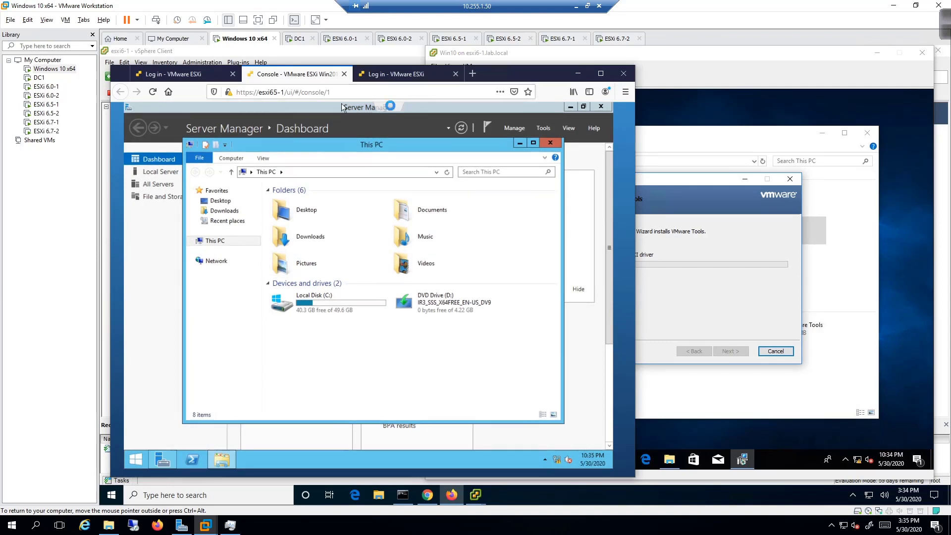
pyautogui.click(389, 109)
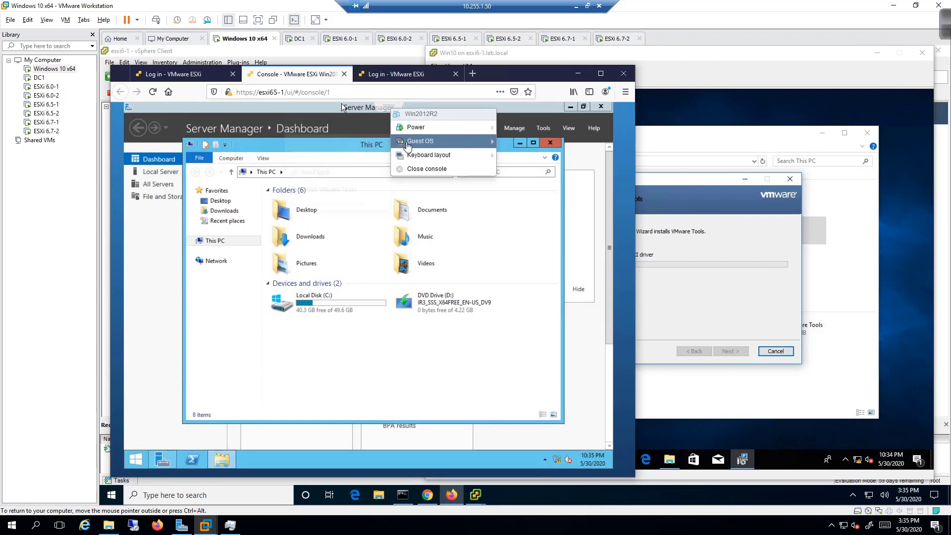
pyautogui.moveTo(406, 141)
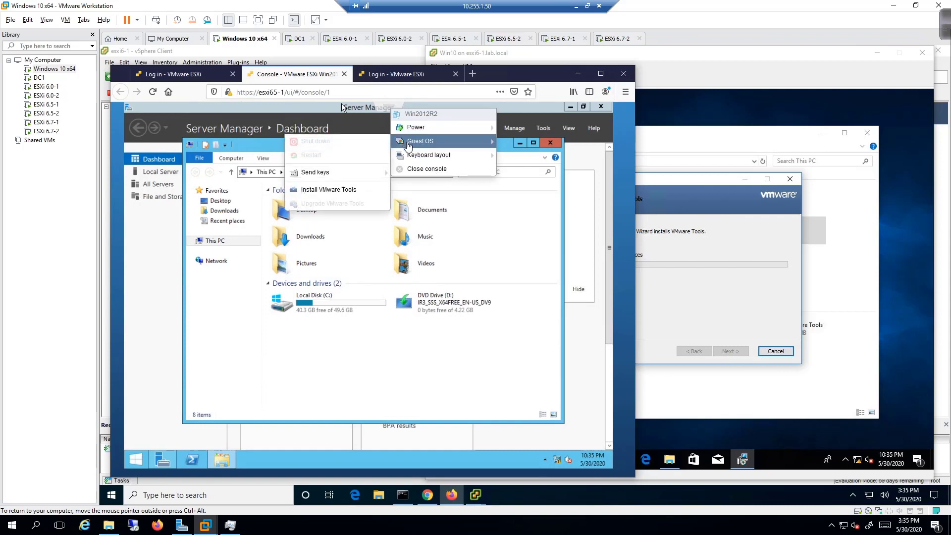
pyautogui.click(335, 190)
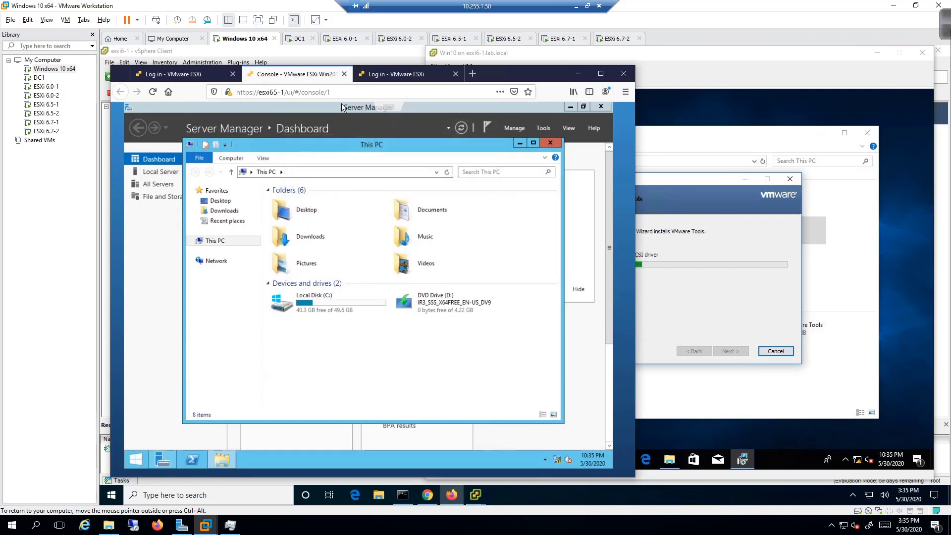
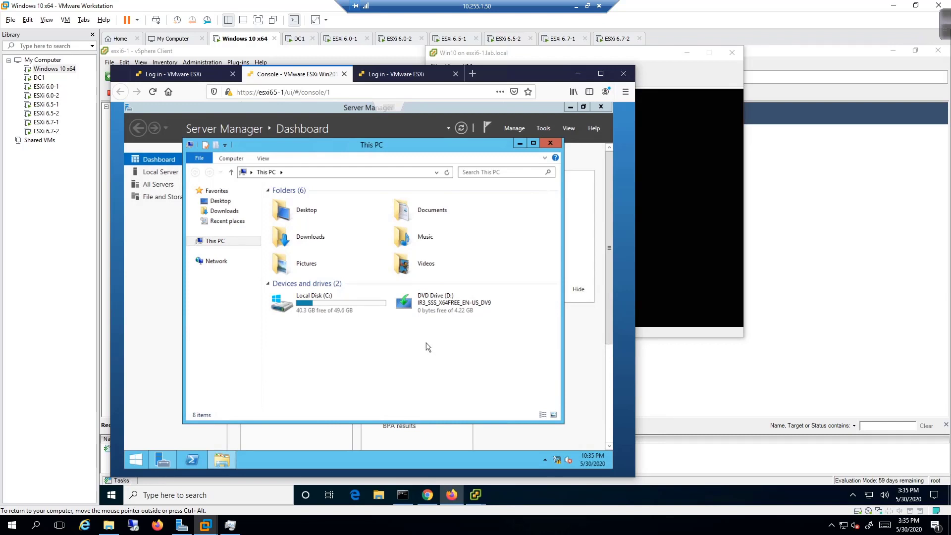
# Log back in to the ESXi host and mount the VMware Tools installer on Win2012R2.
pyautogui.click(194, 74)
pyautogui.click(256, 312)
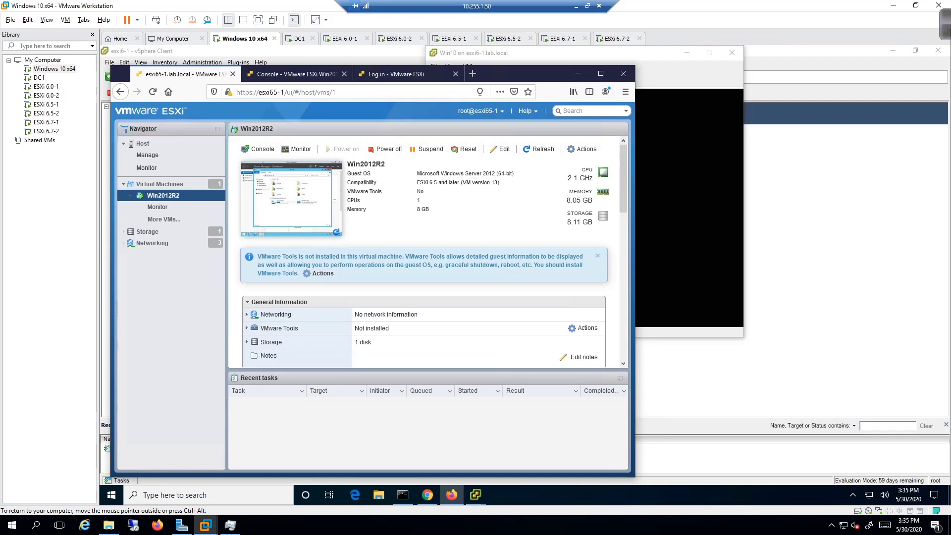
pyautogui.click(323, 274)
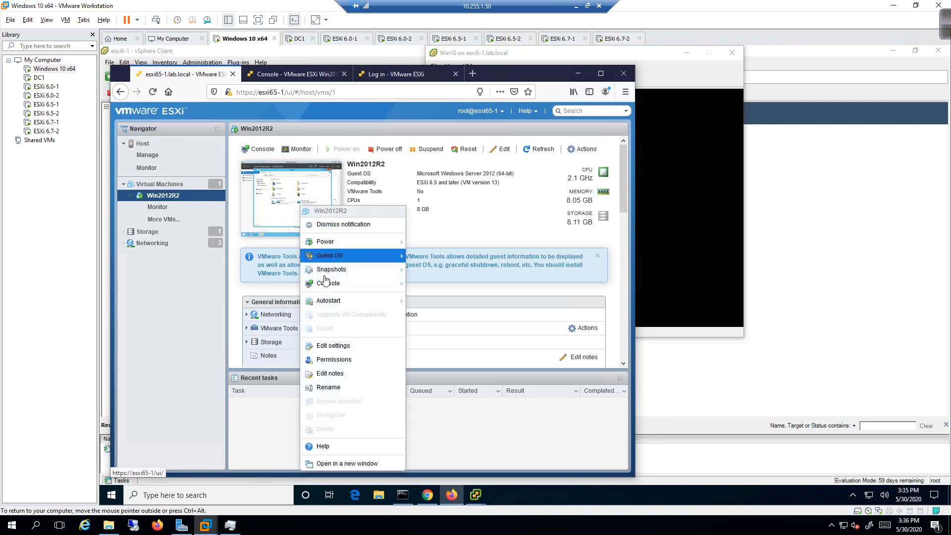
pyautogui.moveTo(377, 255)
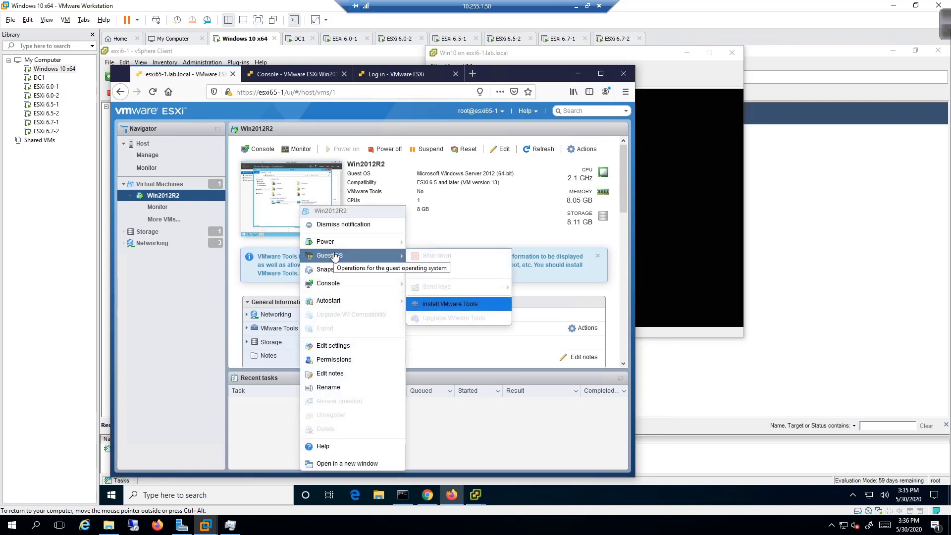
pyautogui.click(454, 304)
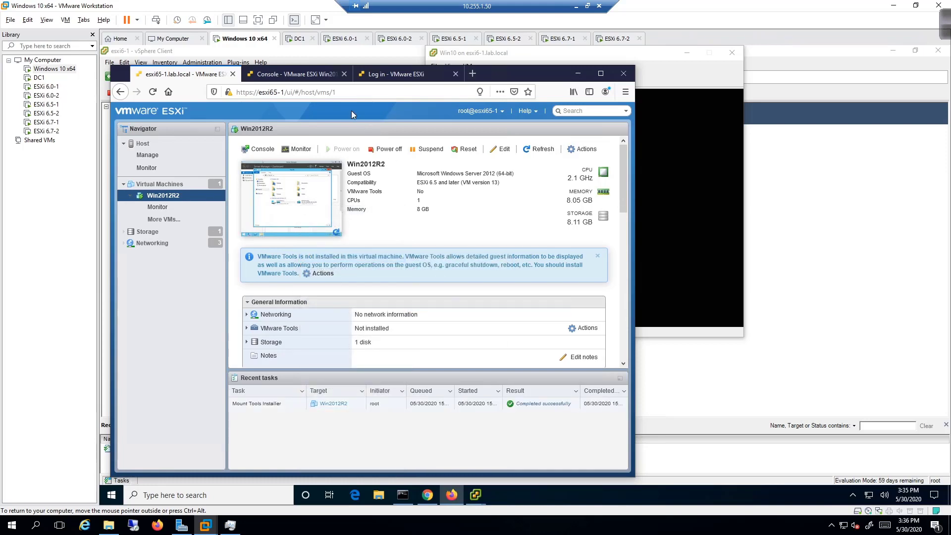
pyautogui.click(316, 79)
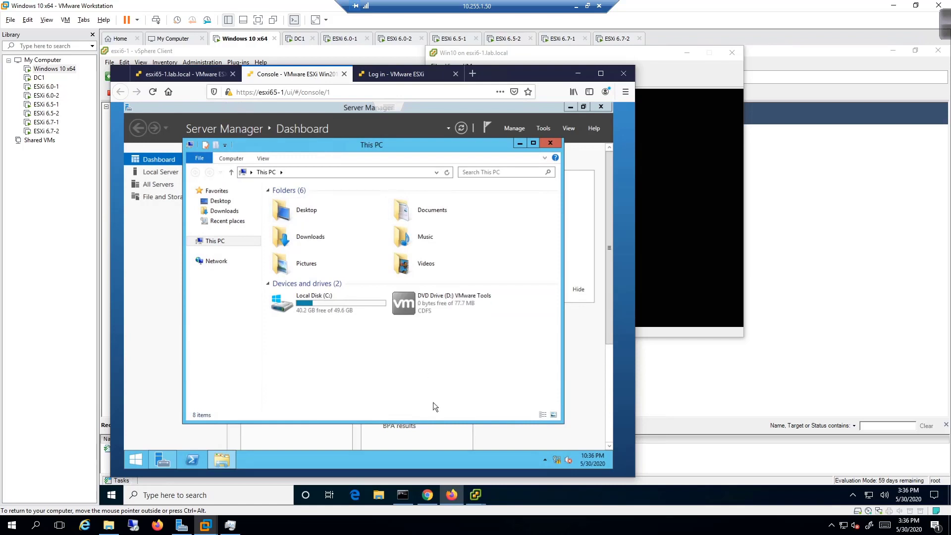
# Run the installer from the VMware Tools DVD Drive (D:) and bring its setup wizard forward.
pyautogui.click(422, 302)
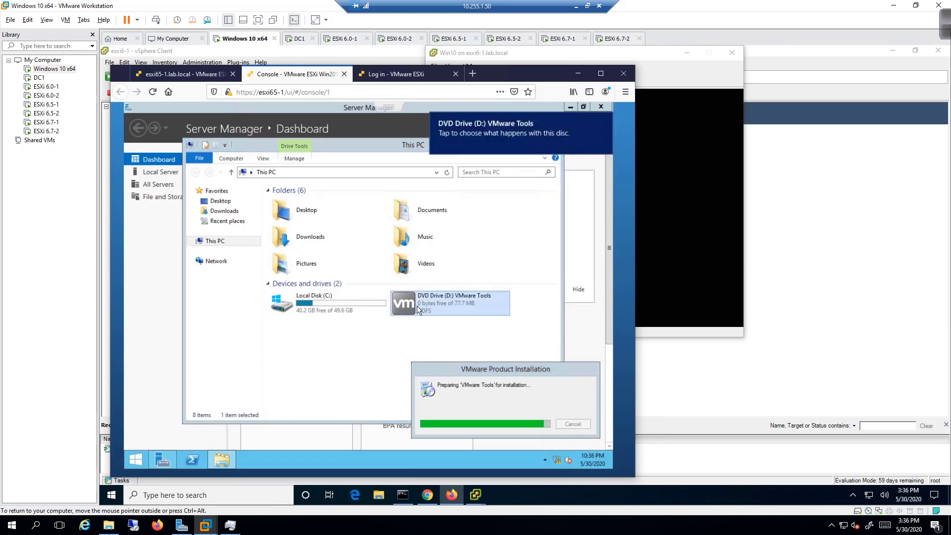
pyautogui.click(644, 114)
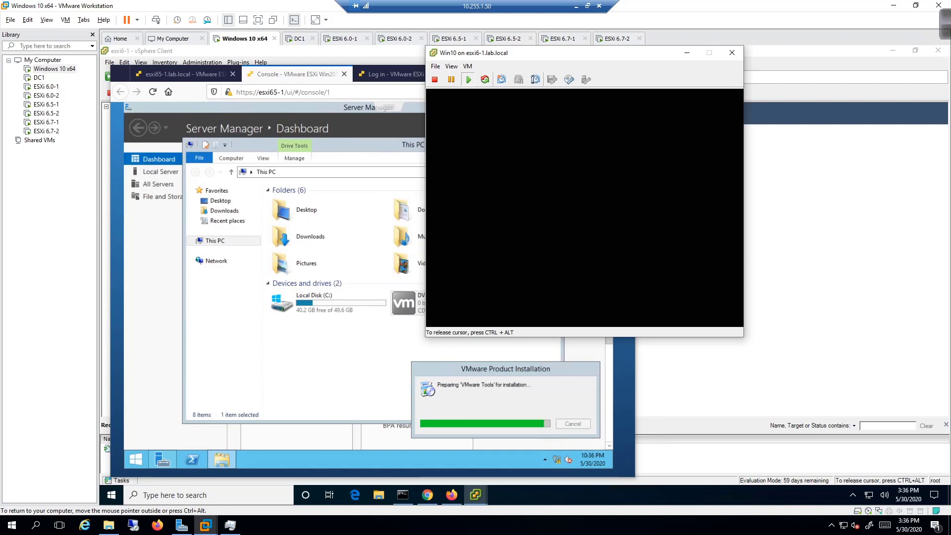
pyautogui.hotkey('ctrl', 'alt')
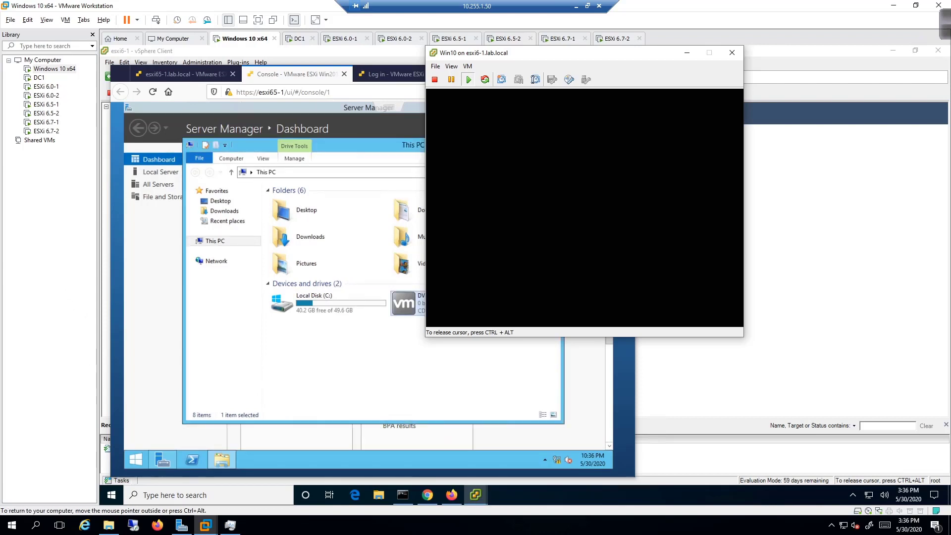
pyautogui.hotkey('ctrl', 'alt')
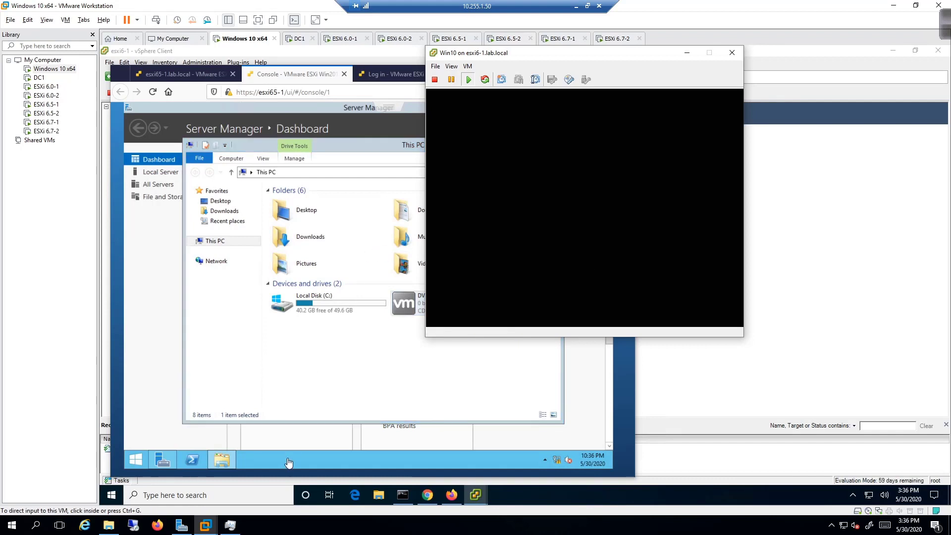
pyautogui.click(366, 396)
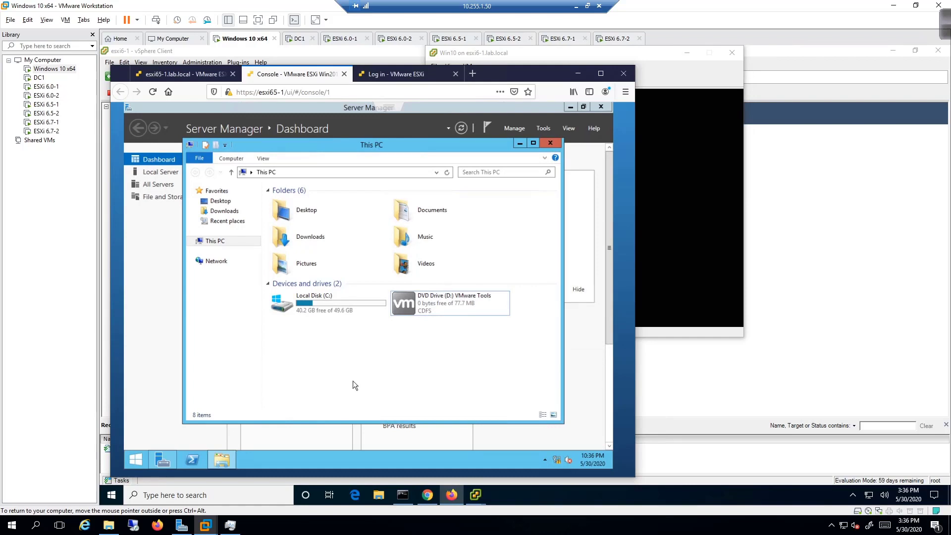
pyautogui.hotkey('ctrl', 'alt')
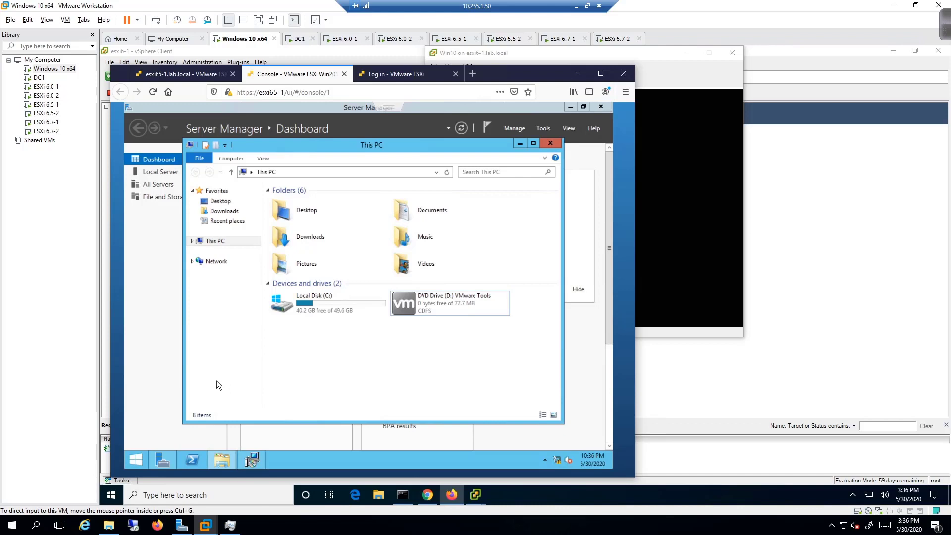
pyautogui.click(216, 381)
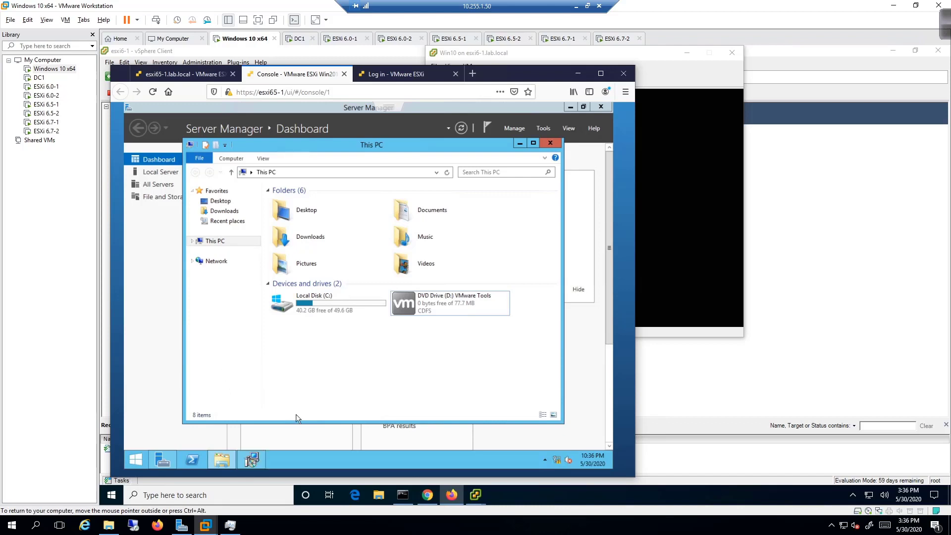
pyautogui.click(252, 460)
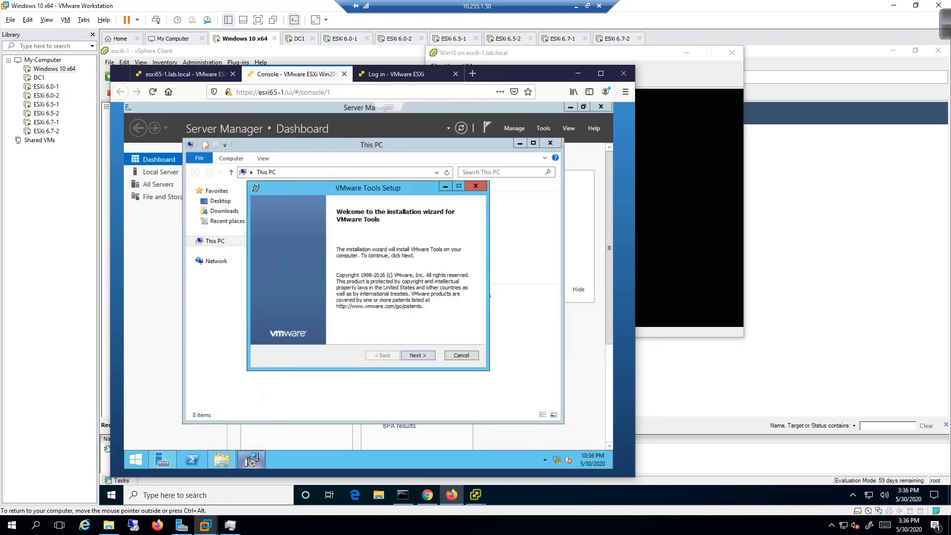
# Go through Next, Next and Install in the VMware Tools wizard, letting the guest restart.
pyautogui.click(424, 360)
pyautogui.click(424, 360)
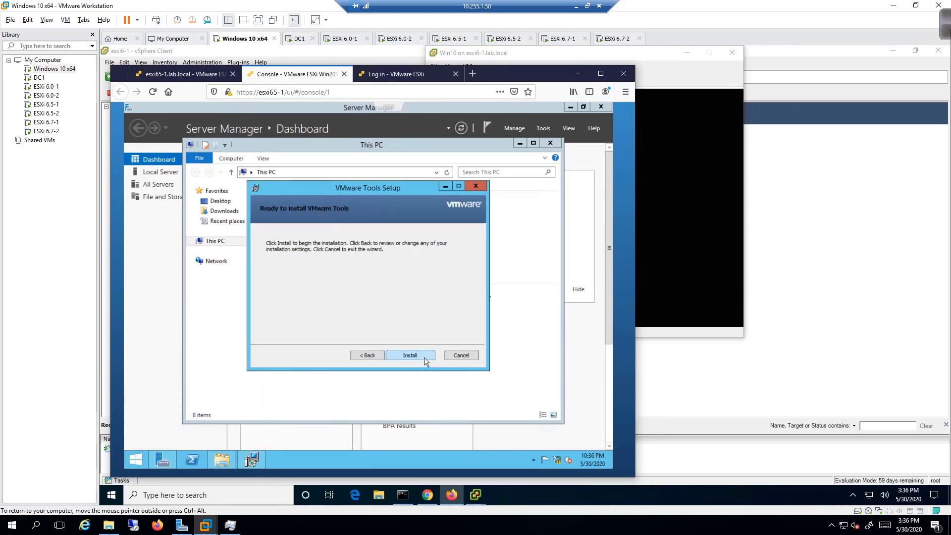
pyautogui.click(425, 358)
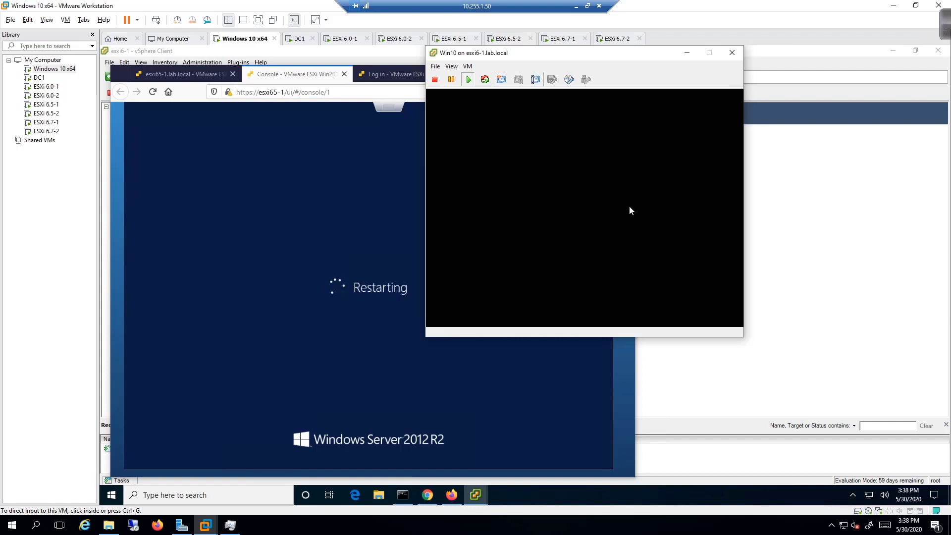
# Release the cursor from the separate Win10 console window and close it.
pyautogui.click(582, 138)
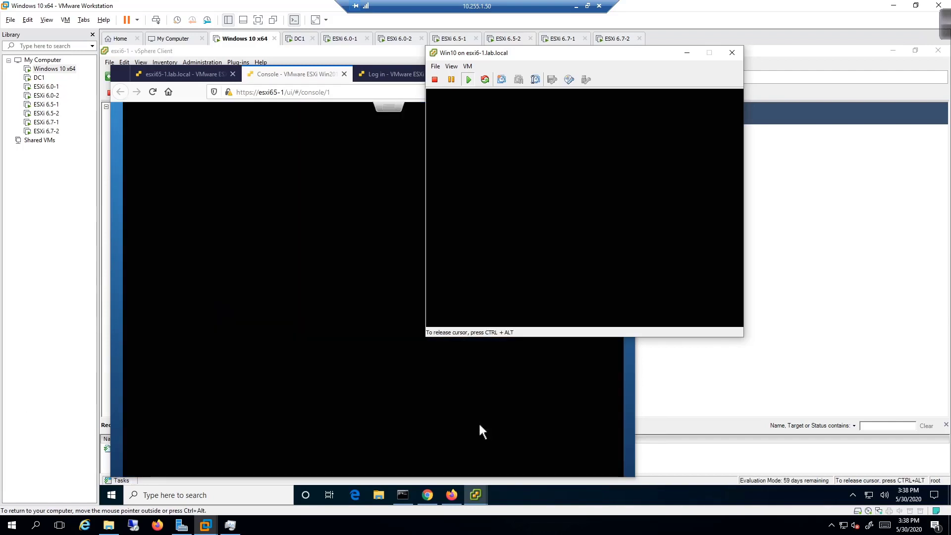
pyautogui.hotkey('ctrl', 'alt')
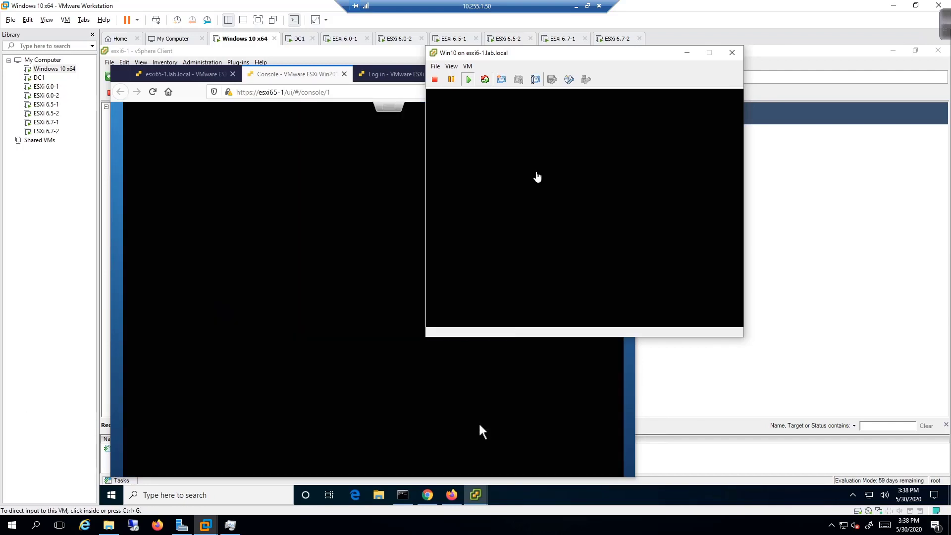
pyautogui.click(732, 53)
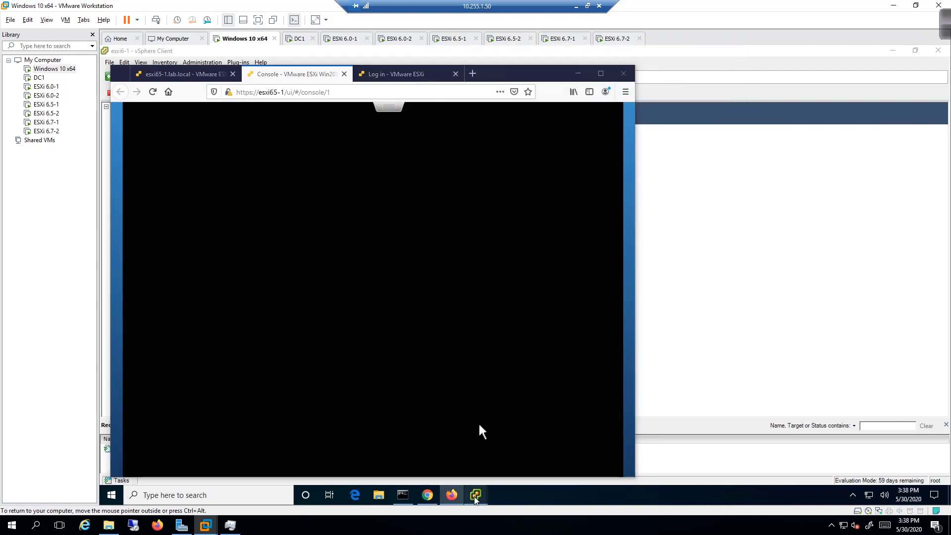
# Check the Win10 VM's console in vSphere Client, close it, and bring up Win10's context menu.
pyautogui.moveTo(482, 490)
pyautogui.click(318, 468)
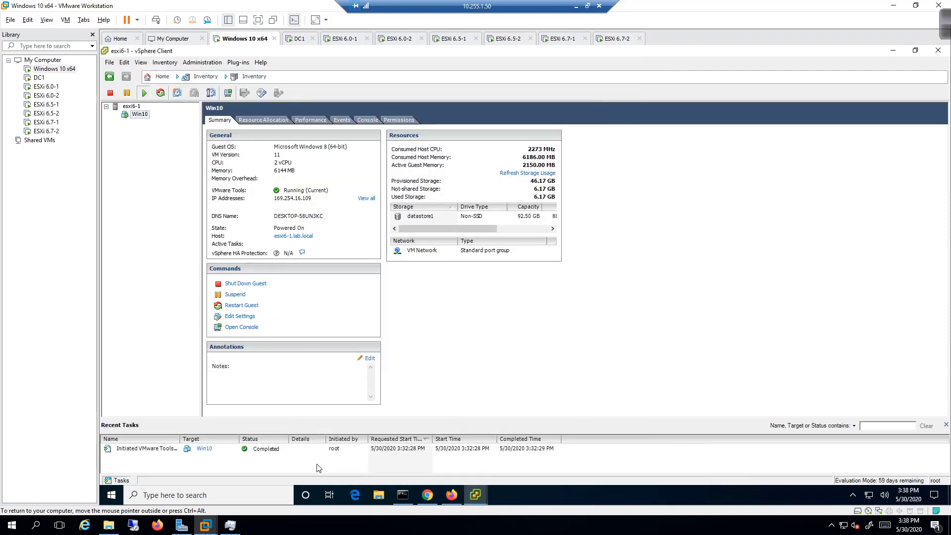
pyautogui.click(228, 93)
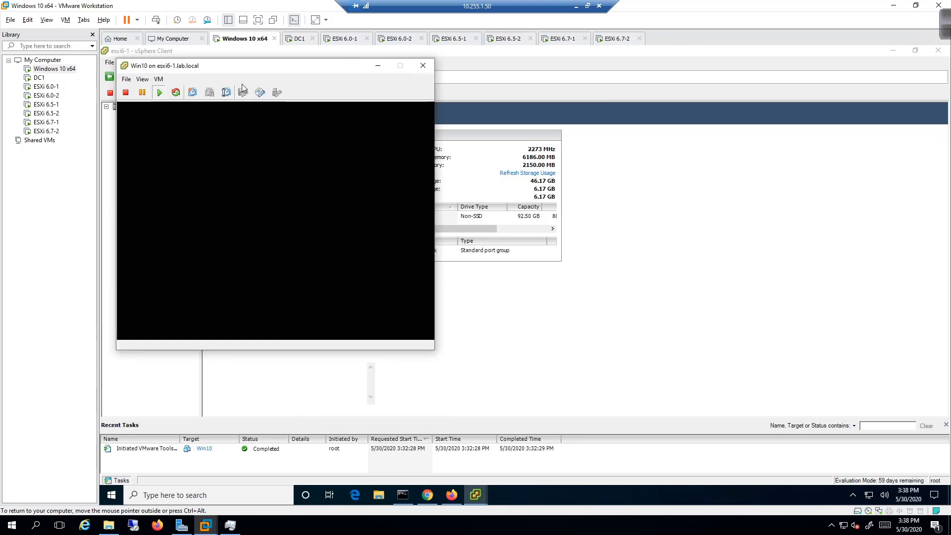
pyautogui.moveTo(326, 67); pyautogui.dragTo(556, 69)
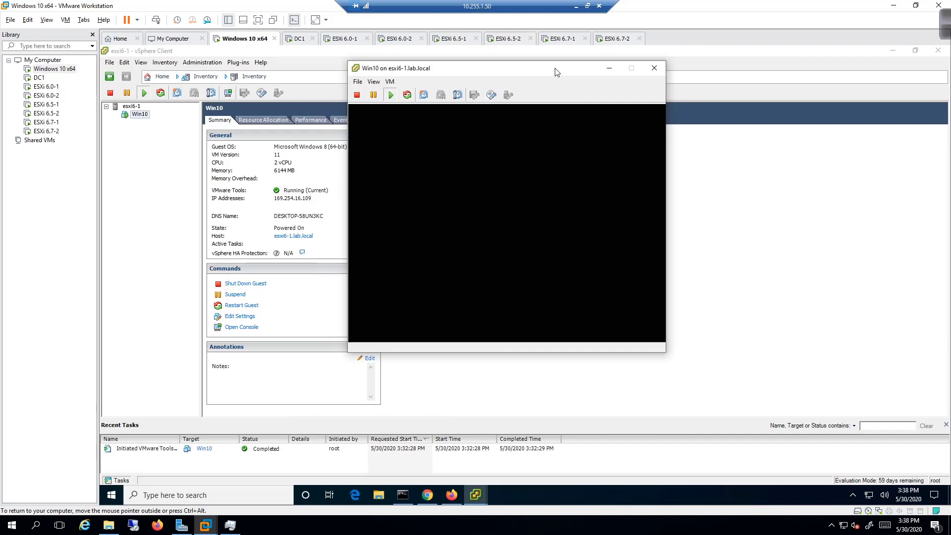
pyautogui.click(486, 191)
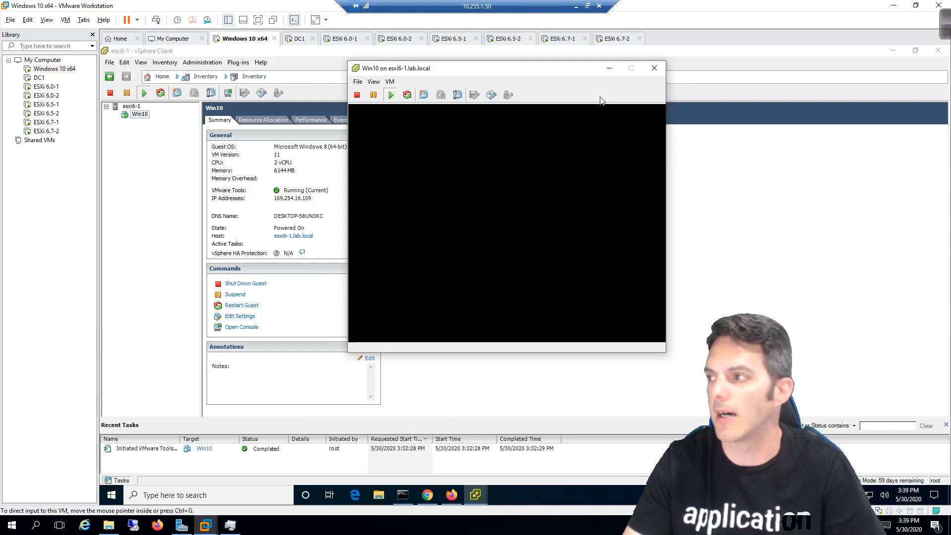
pyautogui.click(654, 68)
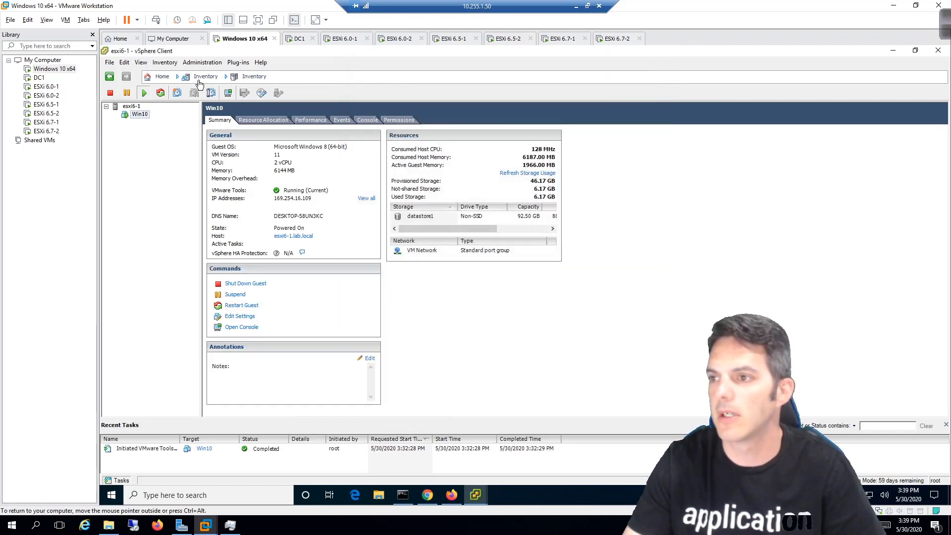
pyautogui.rightClick(146, 117)
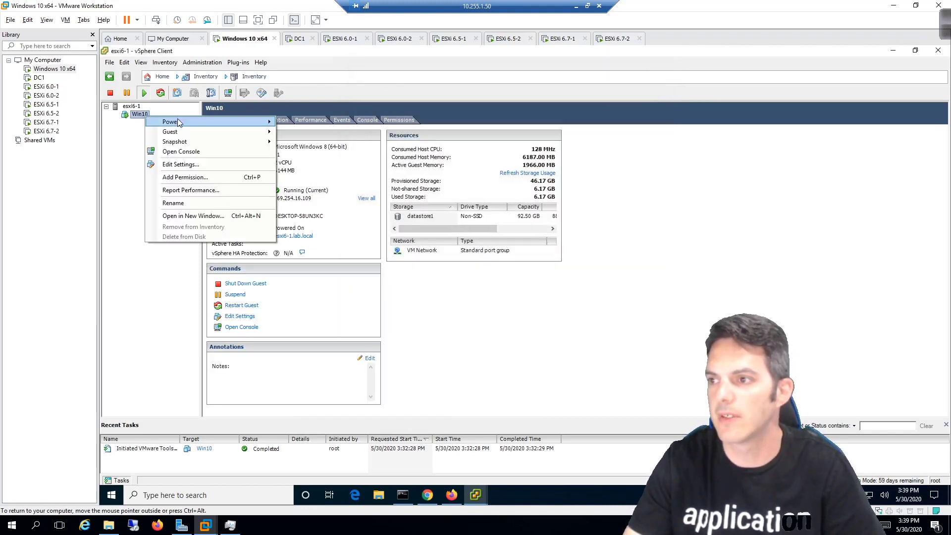
# Power off the Win10 virtual machine.
pyautogui.moveTo(179, 121)
pyautogui.click(296, 132)
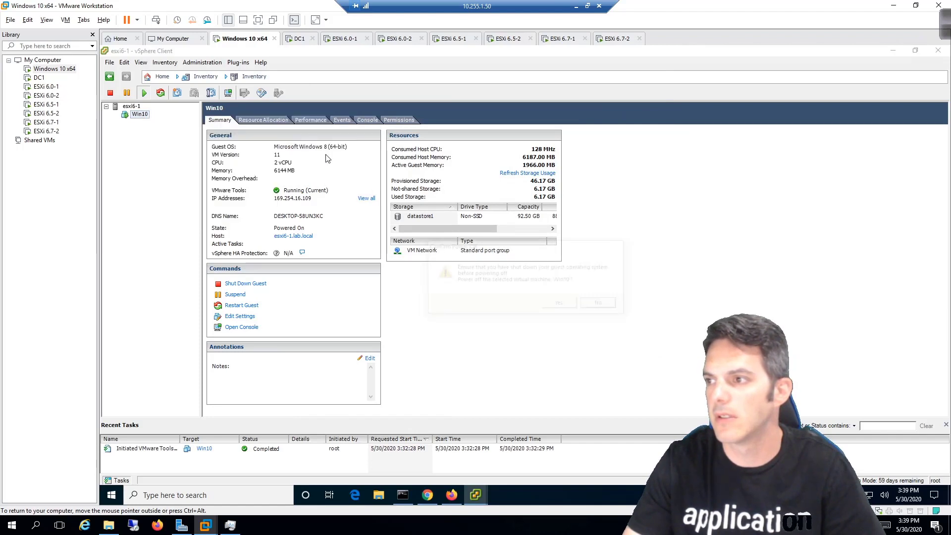
pyautogui.click(562, 304)
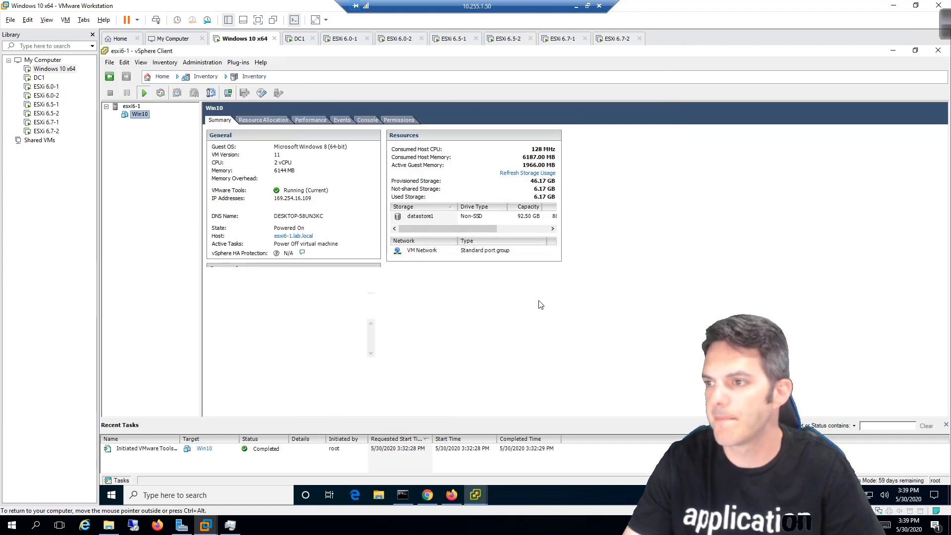
# Delete Win10 from disk, then return to the Windows 10 x64 machine.
pyautogui.rightClick(141, 116)
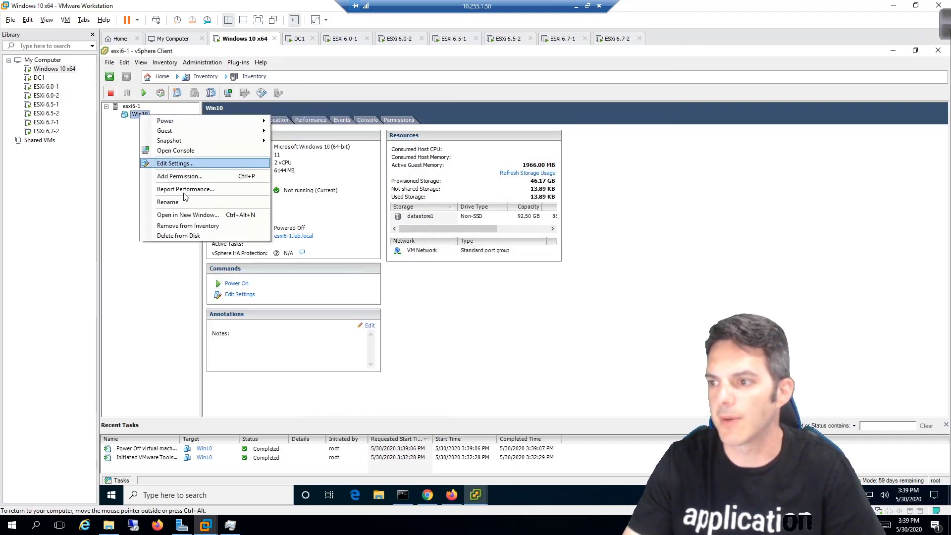
pyautogui.click(189, 237)
pyautogui.click(552, 308)
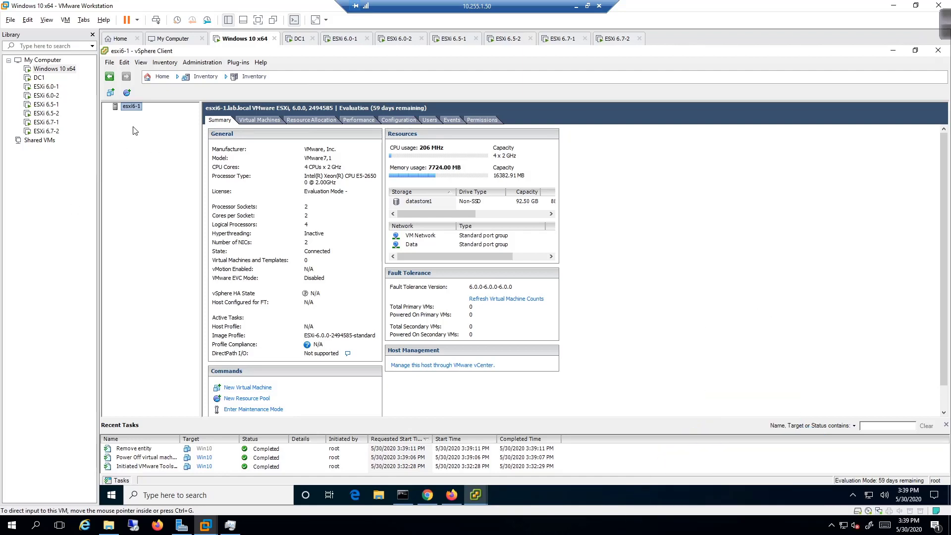
pyautogui.click(453, 38)
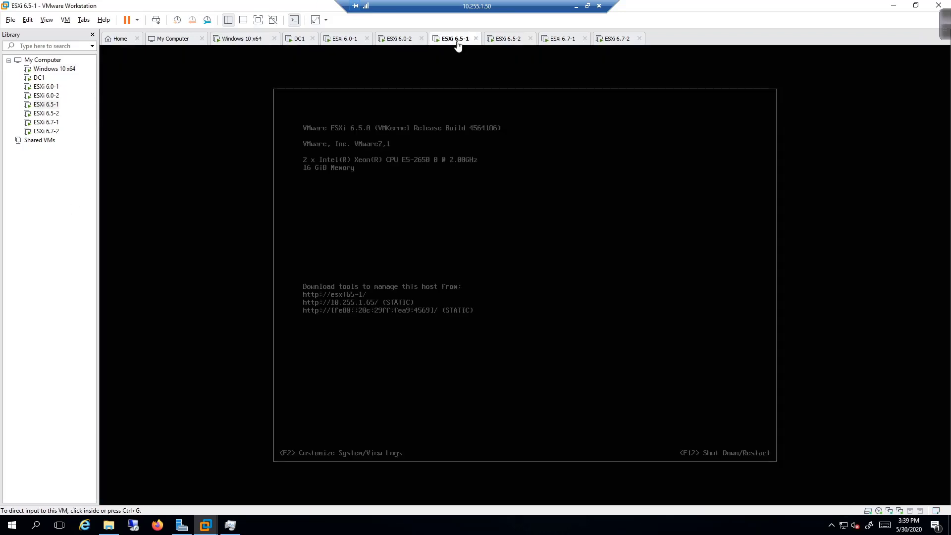
pyautogui.click(54, 69)
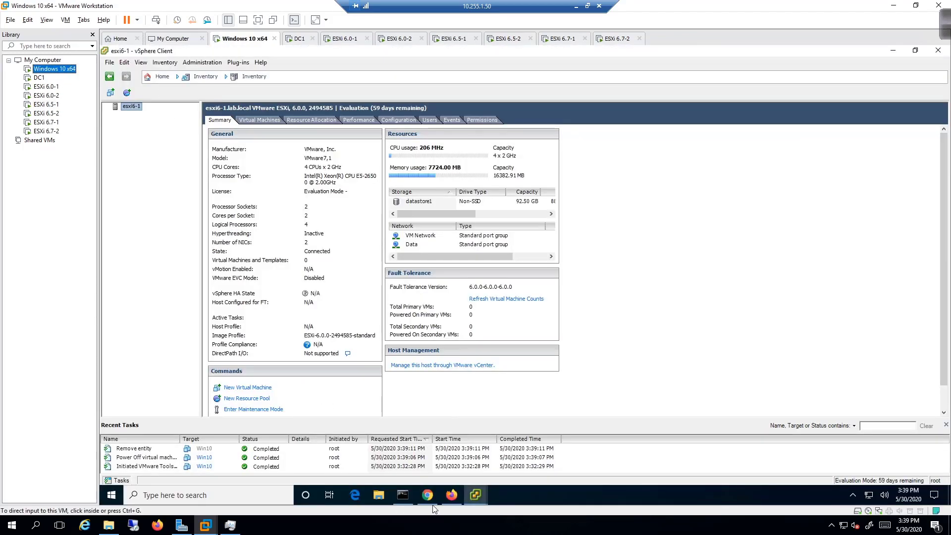
# Send Ctrl-Alt-Delete to the Win2012R2 guest to bring up the Administrator sign-in prompt.
pyautogui.moveTo(452, 495)
pyautogui.click(449, 471)
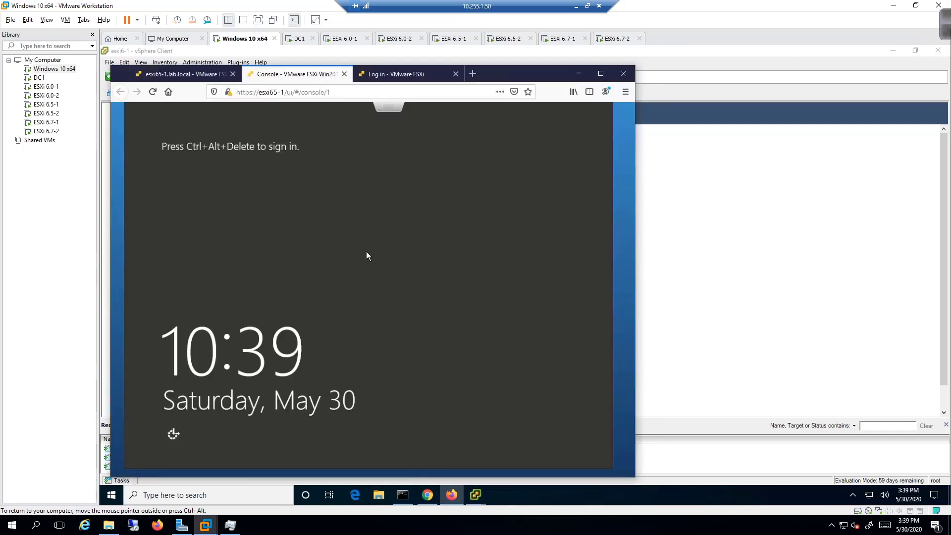
pyautogui.click(388, 109)
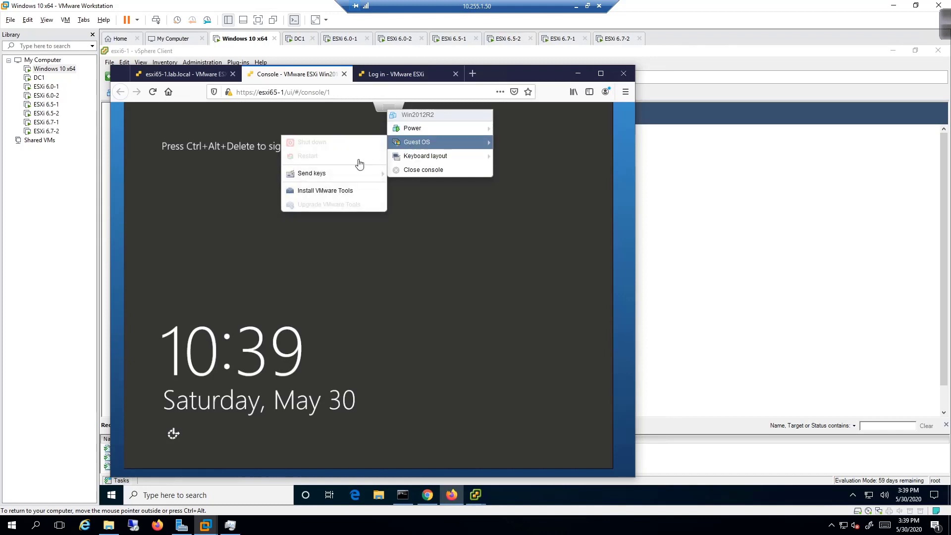
pyautogui.moveTo(425, 155)
pyautogui.moveTo(396, 144)
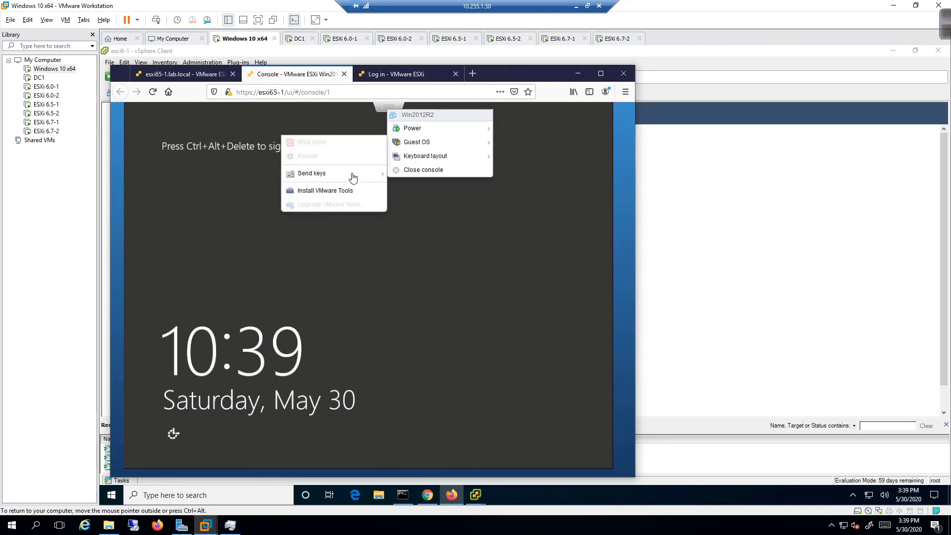
pyautogui.moveTo(352, 178)
pyautogui.click(233, 178)
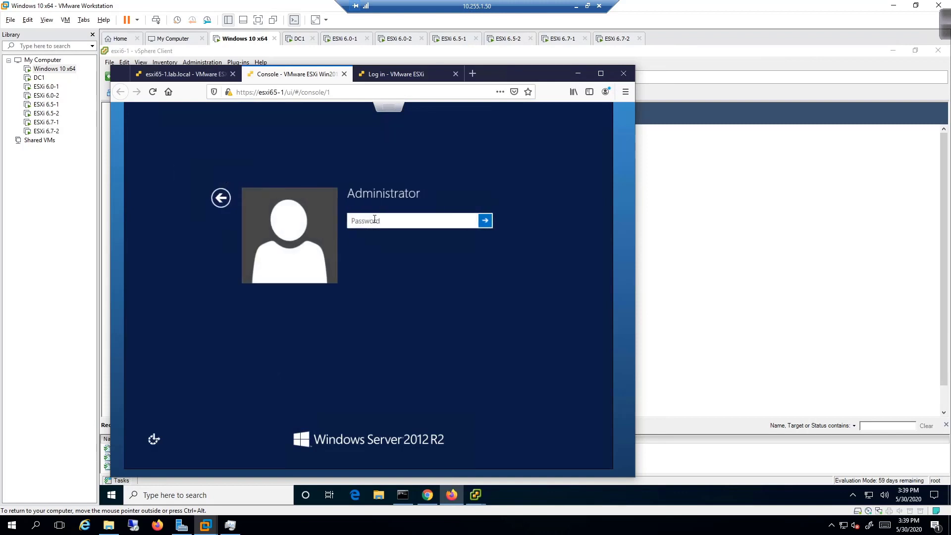
# Enter the Administrator password and sign in.
pyautogui.write('••')
pyautogui.press('BackSpace')
pyautogui.press('BackSpace')
pyautogui.write('••••••••')
pyautogui.press('Return')
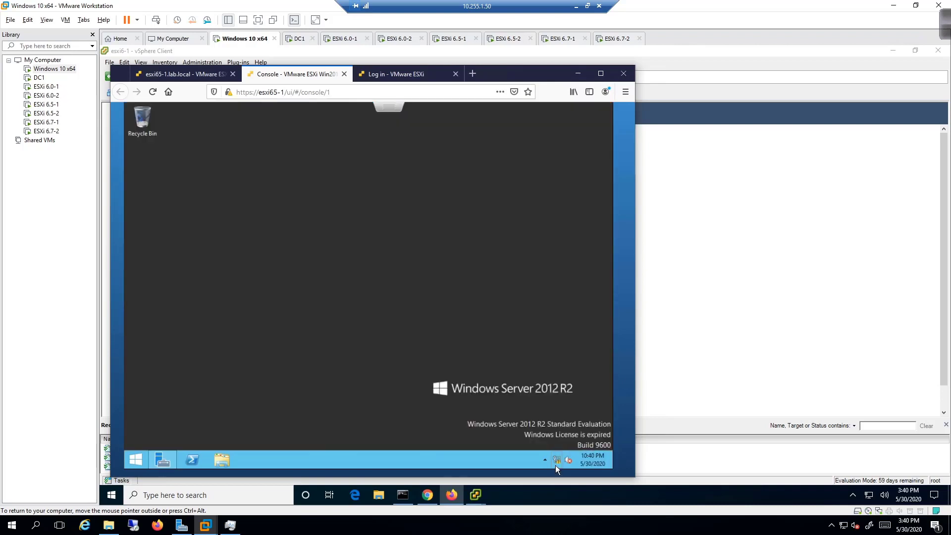
# Open Network and Sharing Center, then ping 10.255.1.100 from Command Prompt and see it's unreachable.
pyautogui.rightClick(556, 465)
pyautogui.click(555, 458)
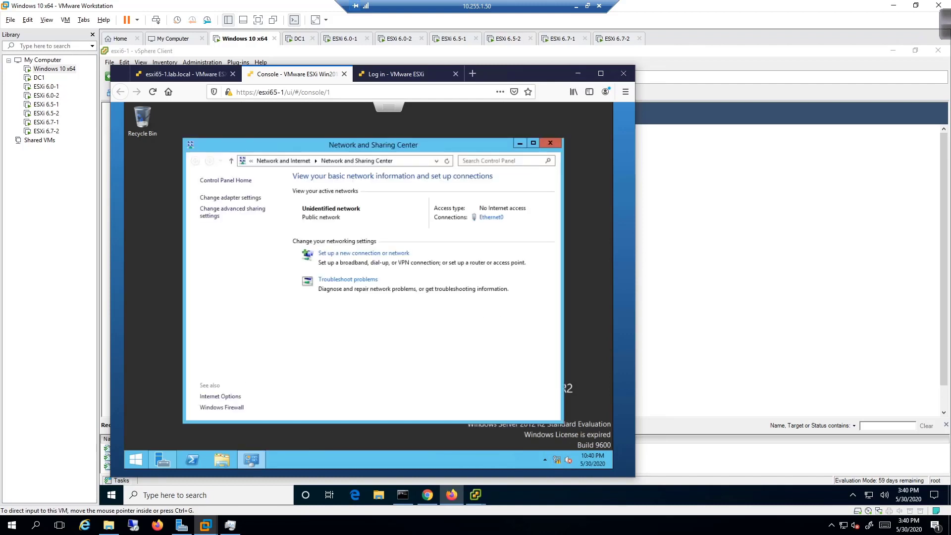
pyautogui.click(402, 494)
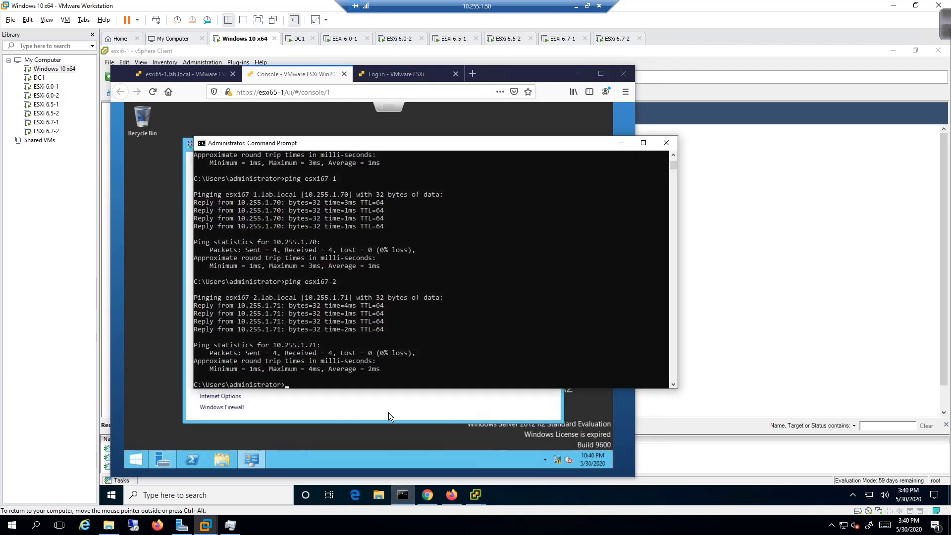
pyautogui.write('ping 10.255.1.100')
pyautogui.press('Return')
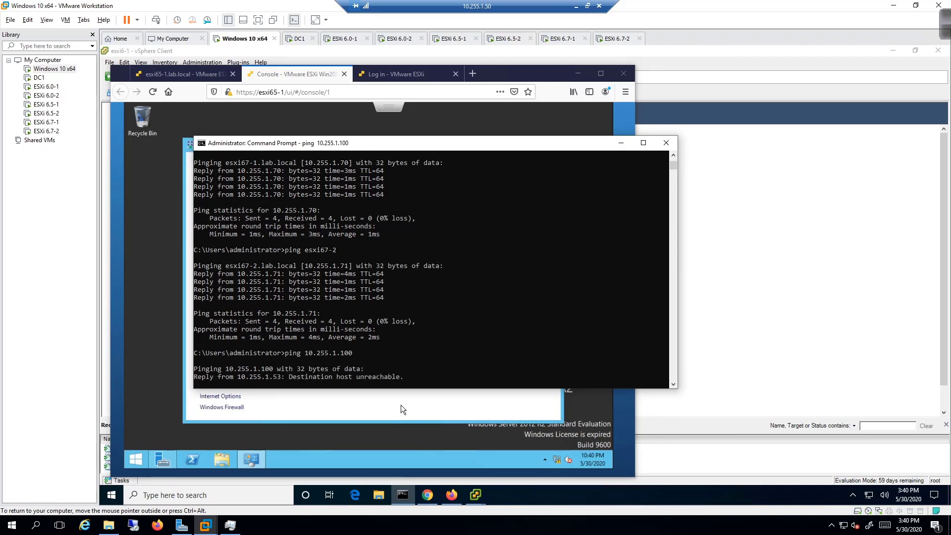
# Open the Internet Protocol Version 4 properties of the Ethernet0 adapter.
pyautogui.click(489, 459)
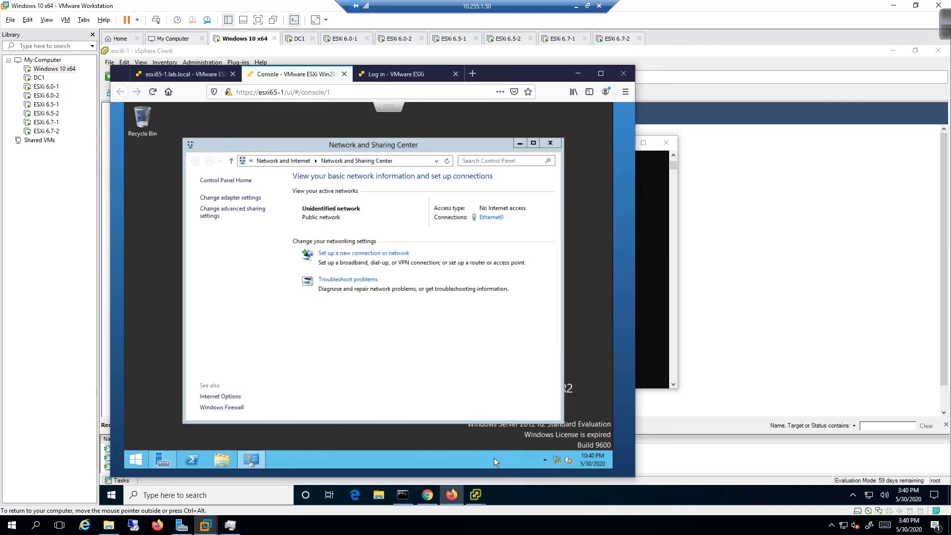
pyautogui.click(493, 218)
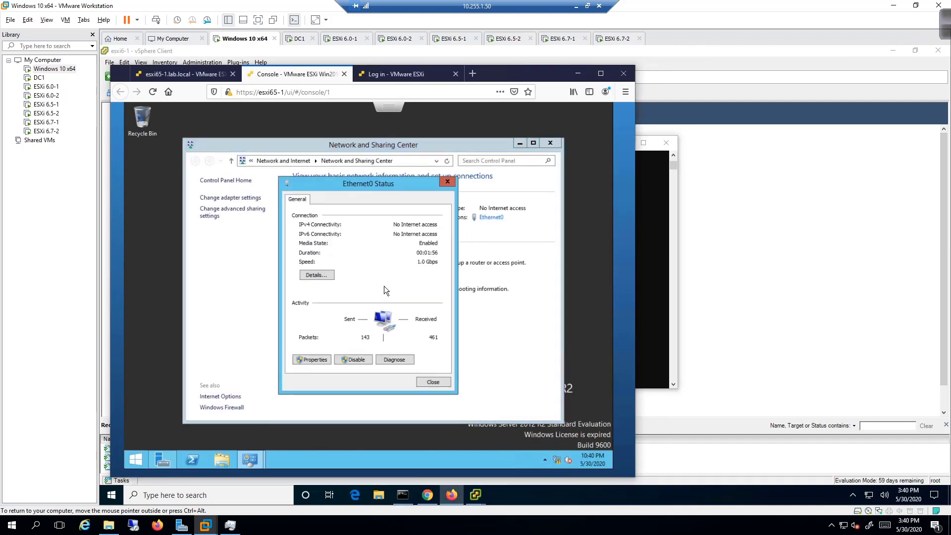
pyautogui.click(312, 359)
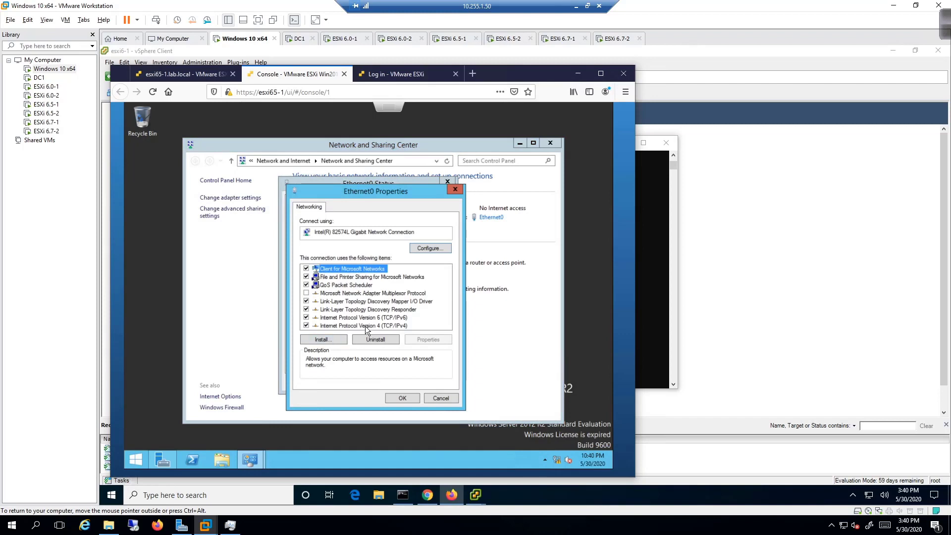
pyautogui.click(365, 326)
pyautogui.click(422, 341)
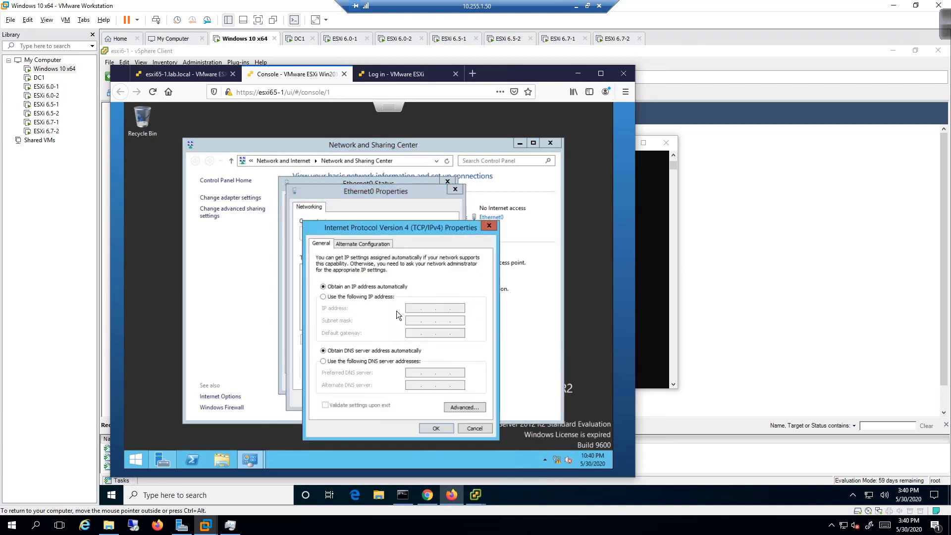
# Set static IP 10.255.1.100, mask 255.255.255.0, gateway 10.255.1.1, DNS 8.8.8.8, and close the dialogs.
pyautogui.click(359, 293)
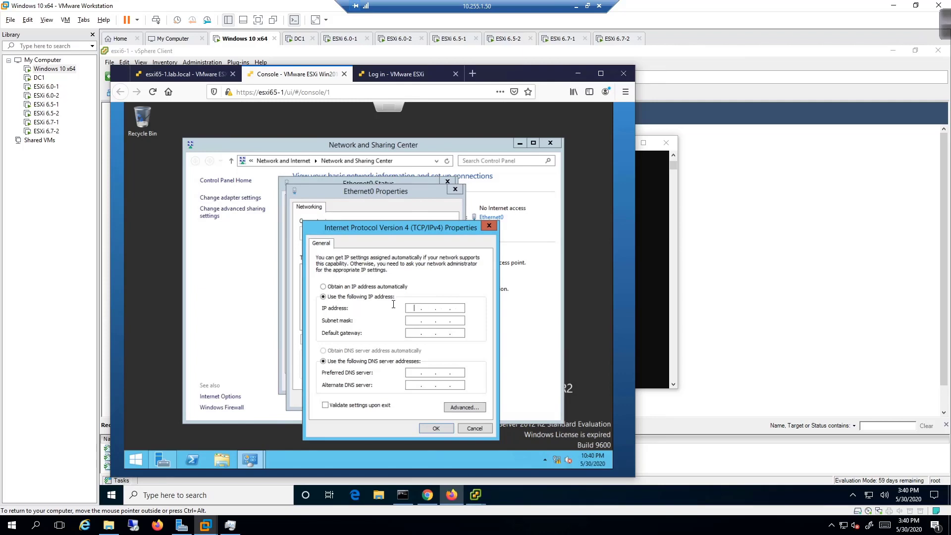
pyautogui.write('10 . 255 . 1 . 100')
pyautogui.press('Tab')
pyautogui.write('255 . 255 . 255')
pyautogui.press('Tab')
pyautogui.write('10 . 255')
pyautogui.press('Tab')
pyautogui.press('Tab')
pyautogui.press('Return')
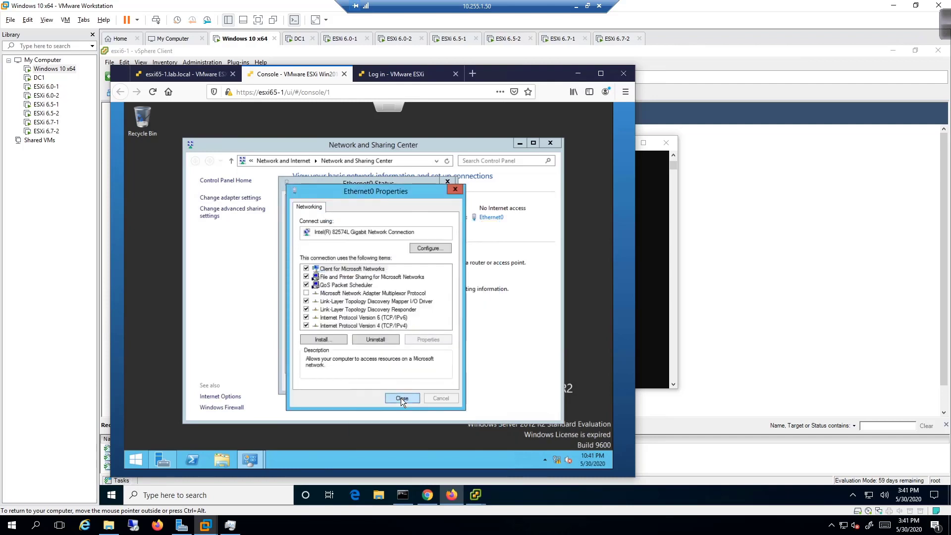
pyautogui.click(401, 398)
pyautogui.click(432, 385)
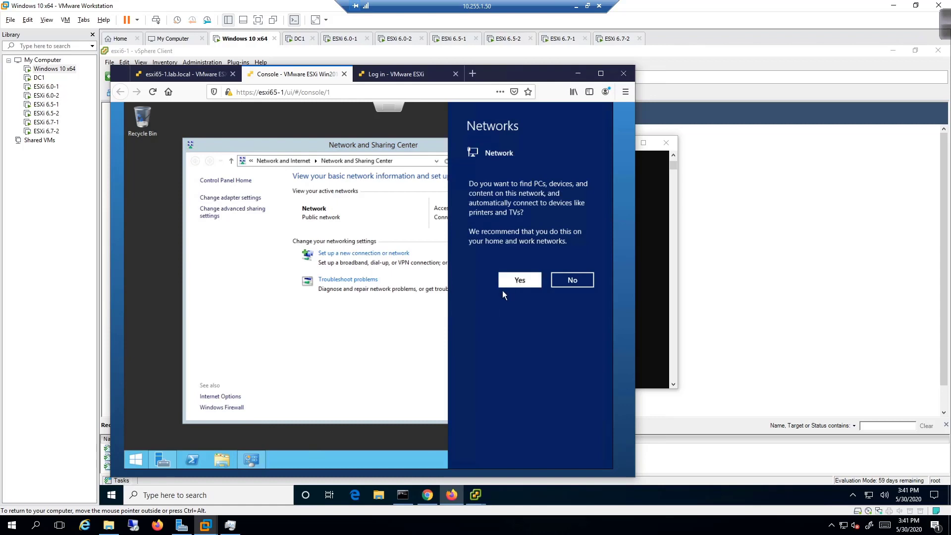
# Allow network discovery, close Network and Sharing Center, then type 'fi context MP2' in SecureCRT.
pyautogui.click(511, 281)
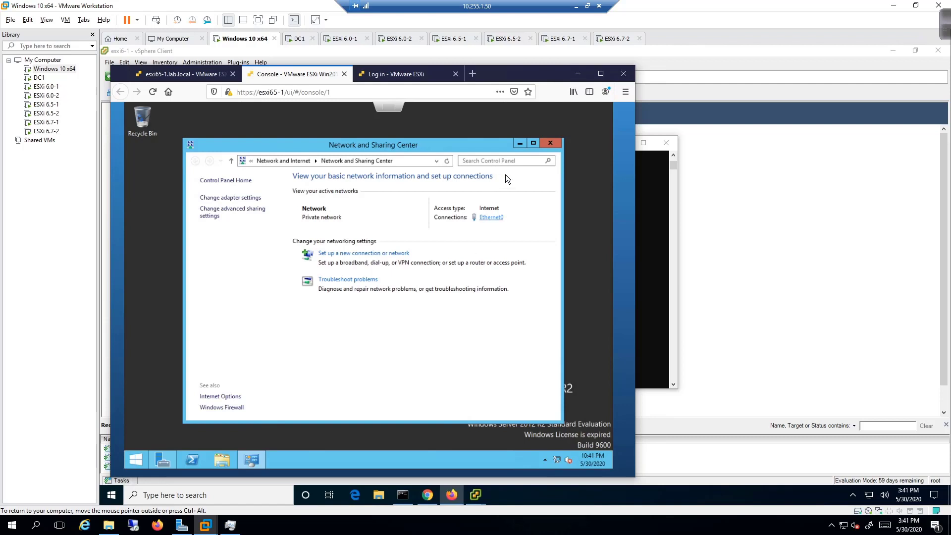
pyautogui.click(550, 143)
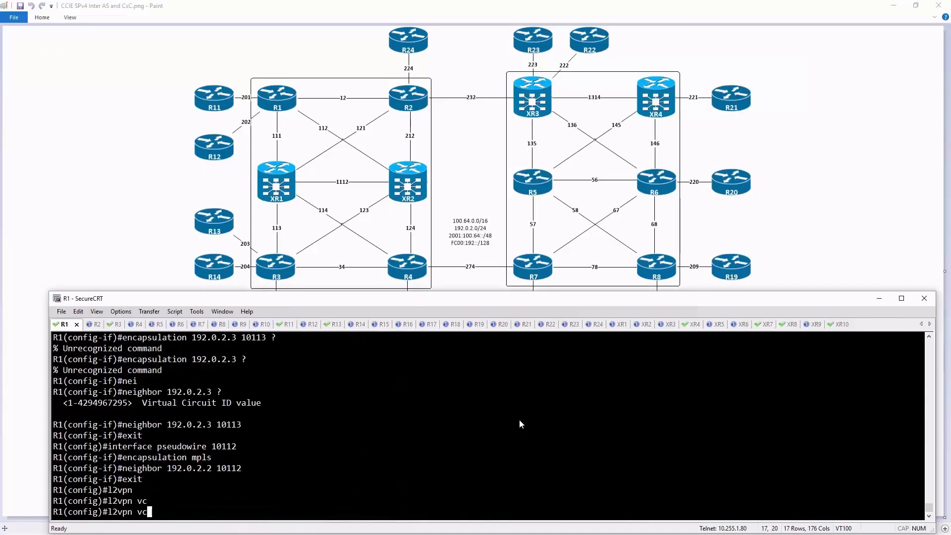
pyautogui.write('fi context MP2')
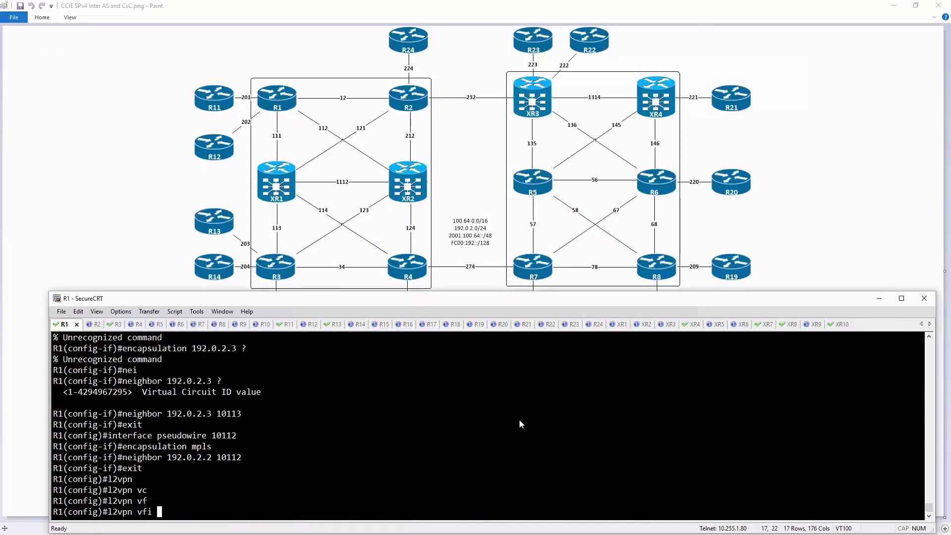